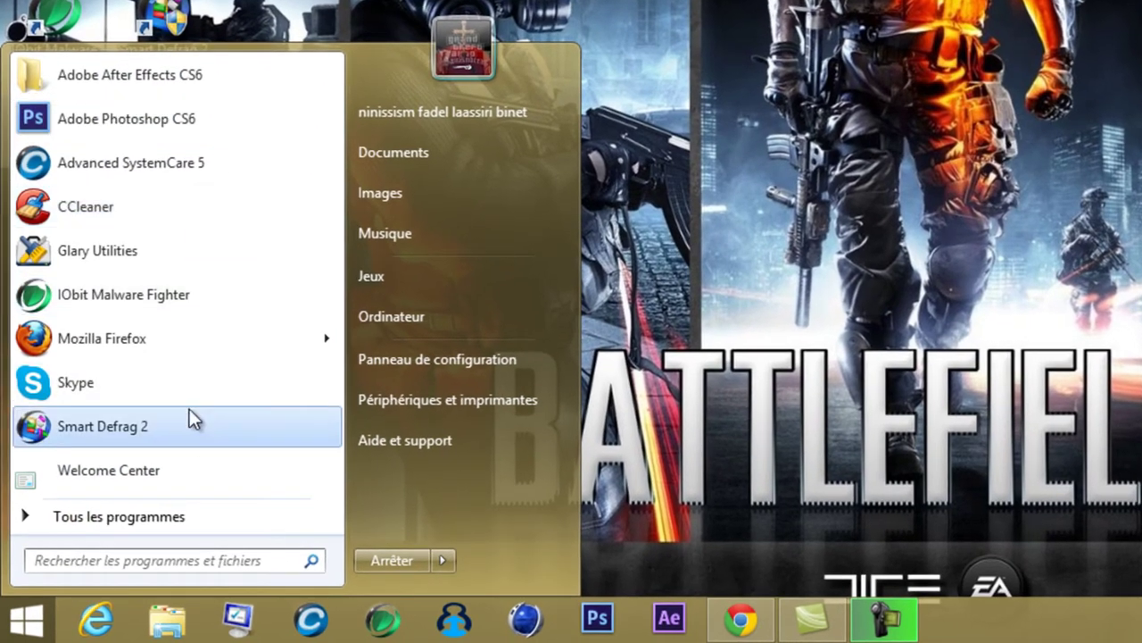
Step: Look through the full list of installed programs in the Start menu and close the menu
mouse_move(229, 325)
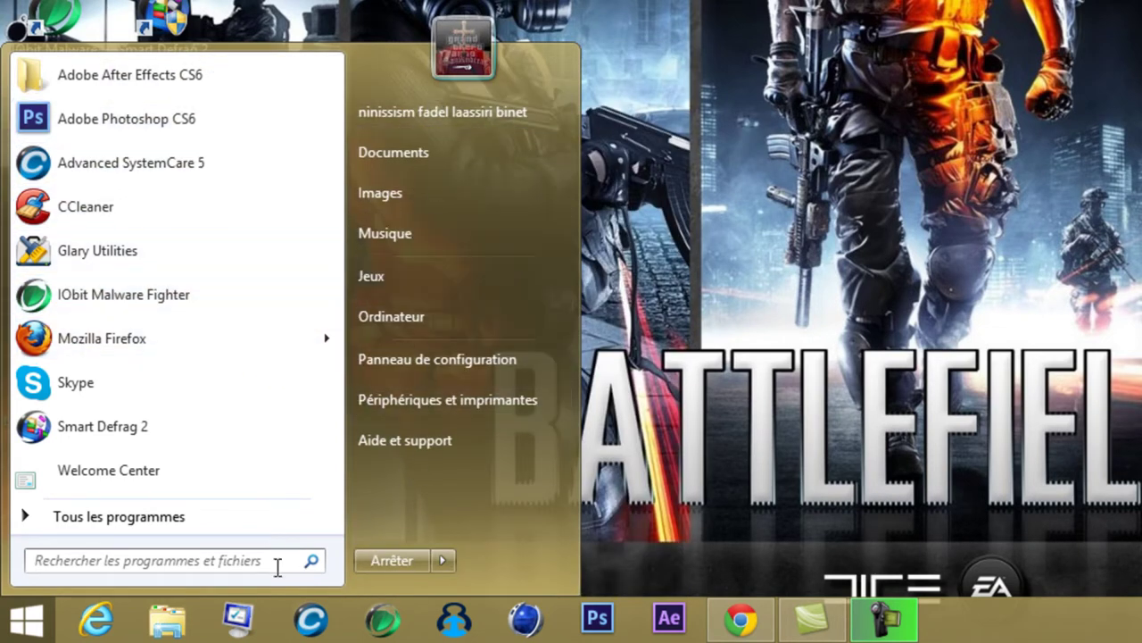
click(241, 520)
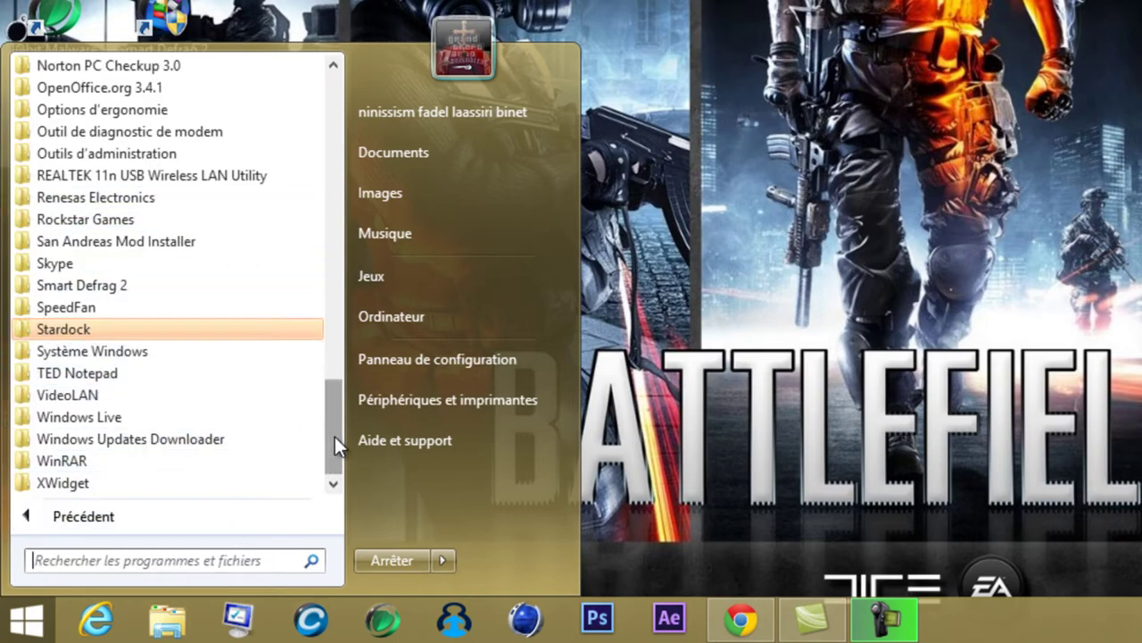
scroll(334, 437, up, 10)
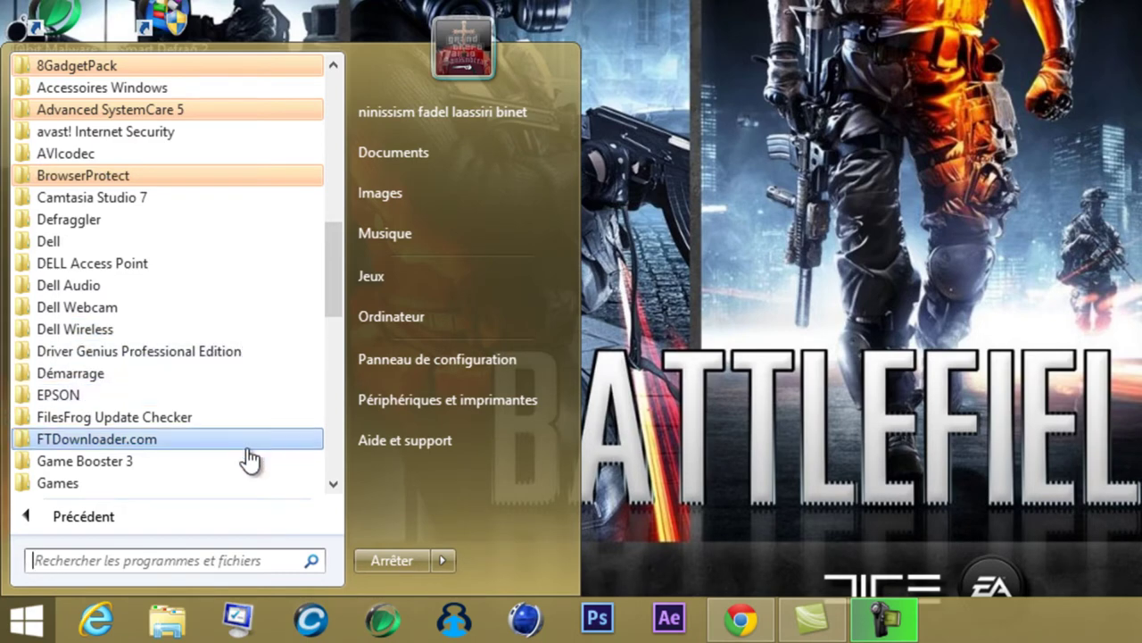
click(155, 506)
click(653, 136)
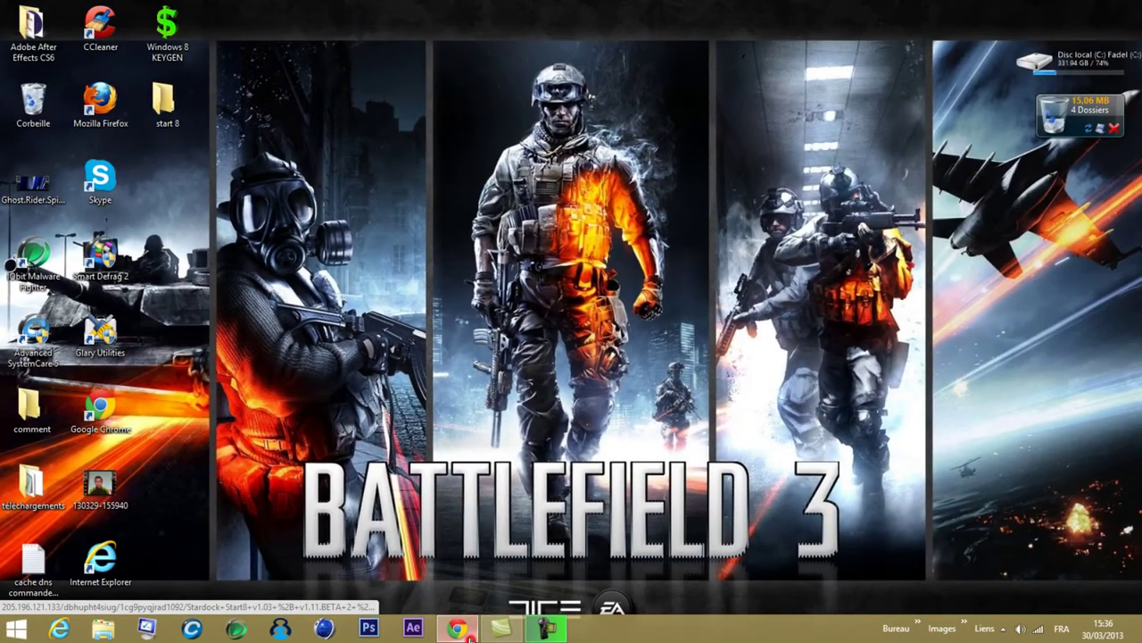
Step: Switch to Chrome, download the Stardock Start8 v1.03 archive from its MediaFire page and open the downloaded file
click(534, 623)
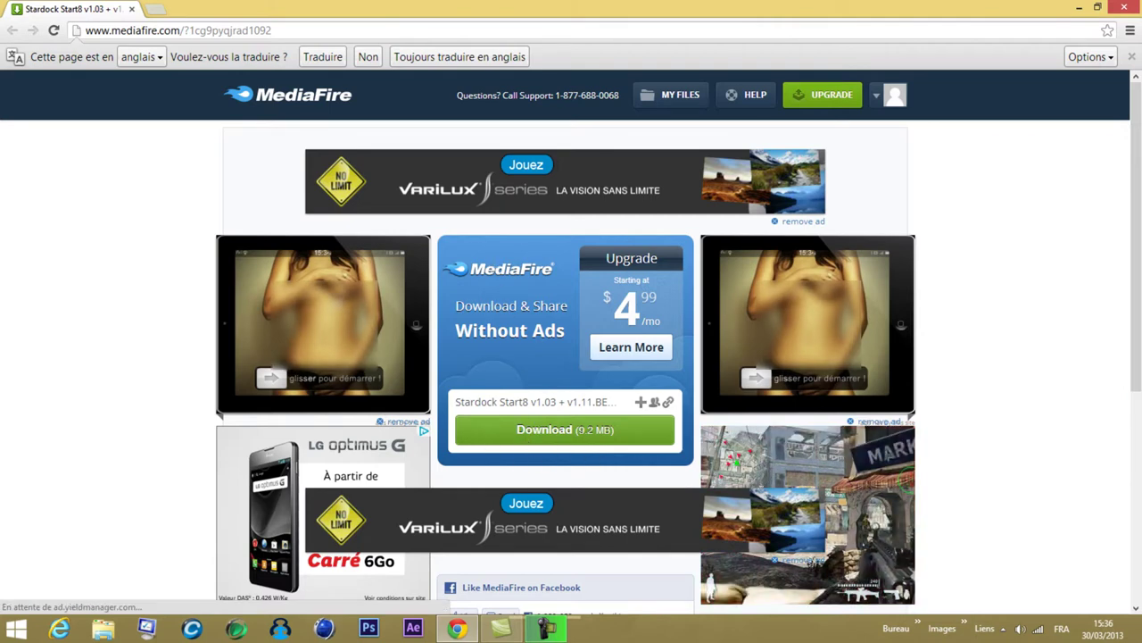
click(579, 431)
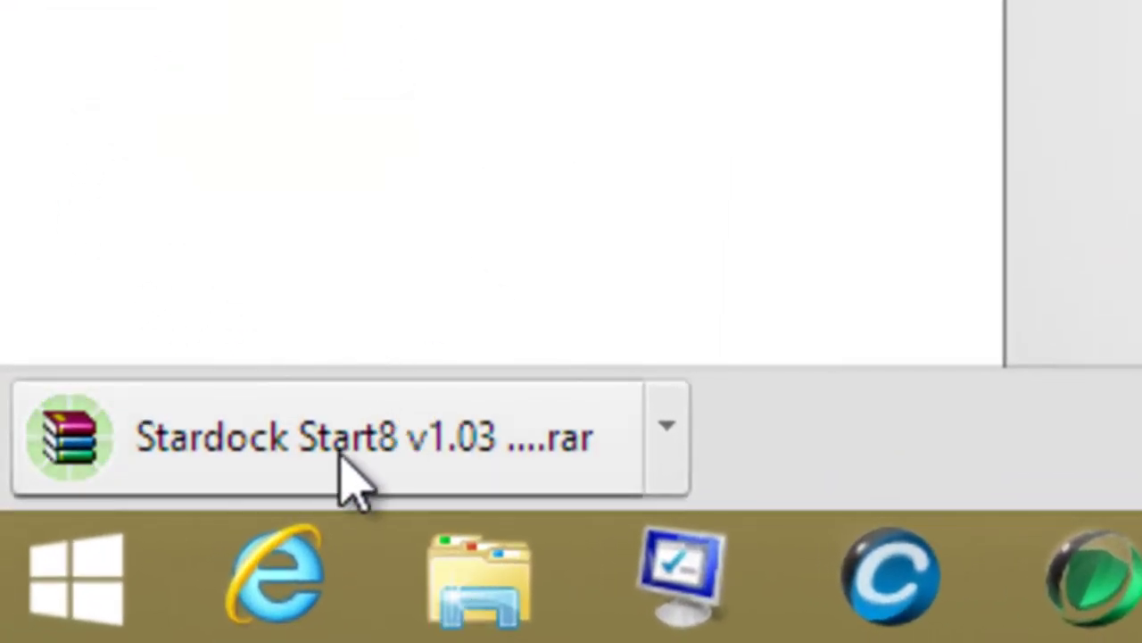
click(228, 429)
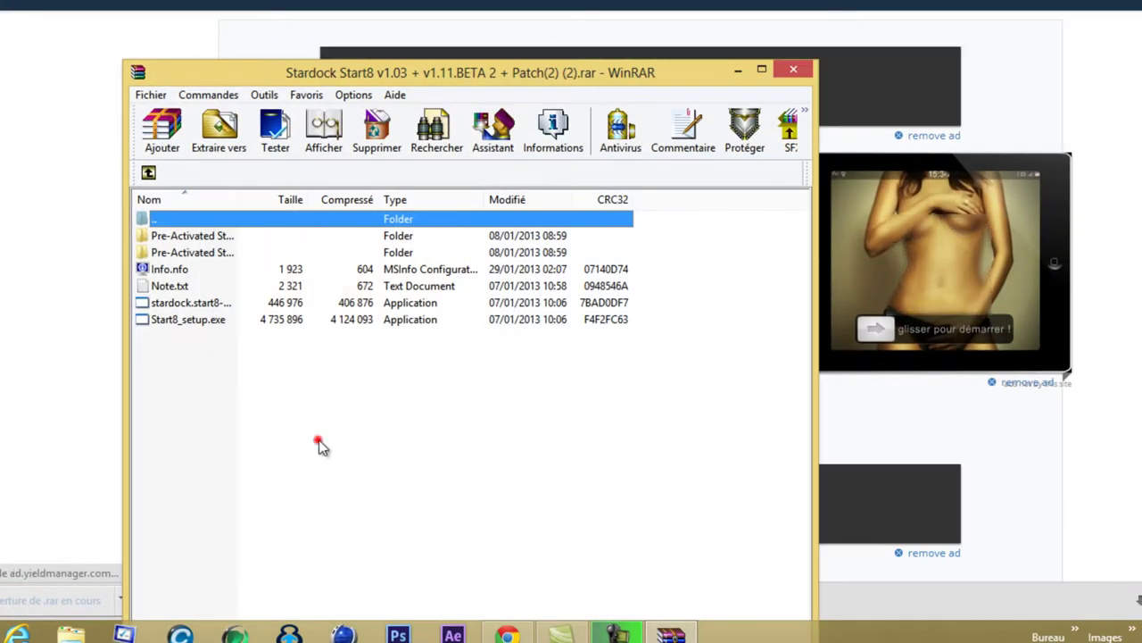
Step: Extract all files and folders of the Start8 archive to the desktop (Bureau)
drag(320, 447, 347, 223)
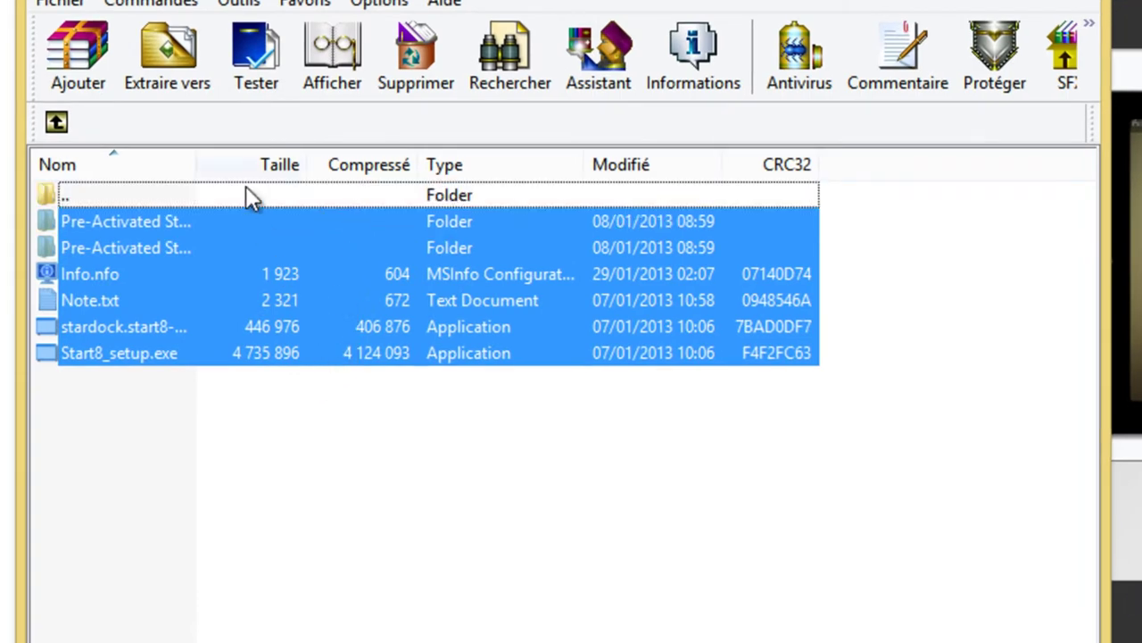
click(208, 65)
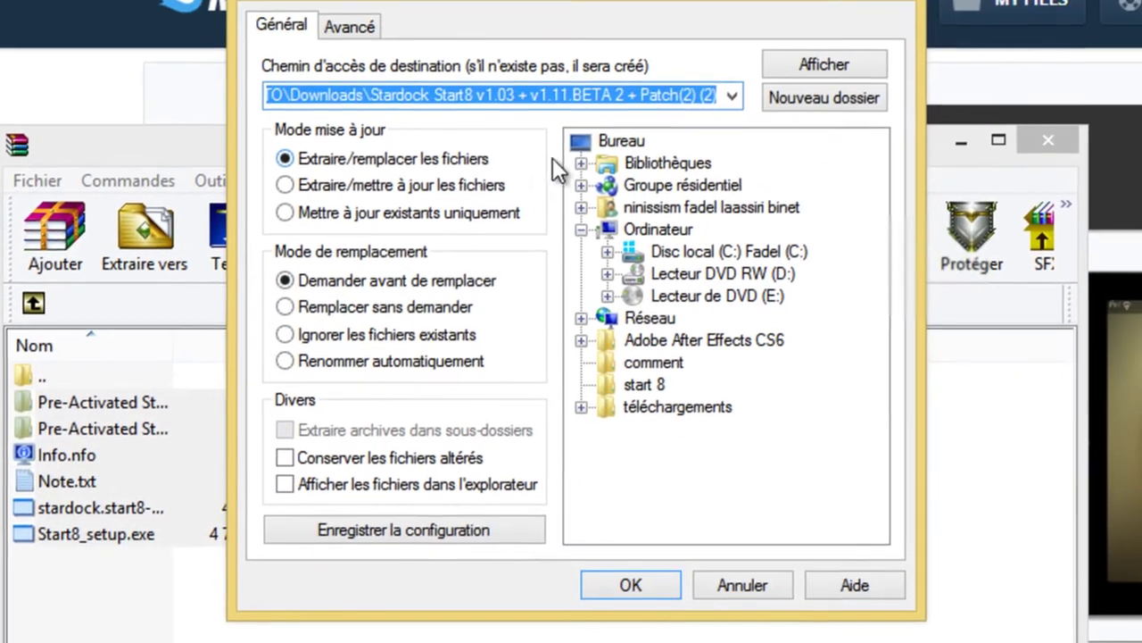
click(616, 159)
click(656, 604)
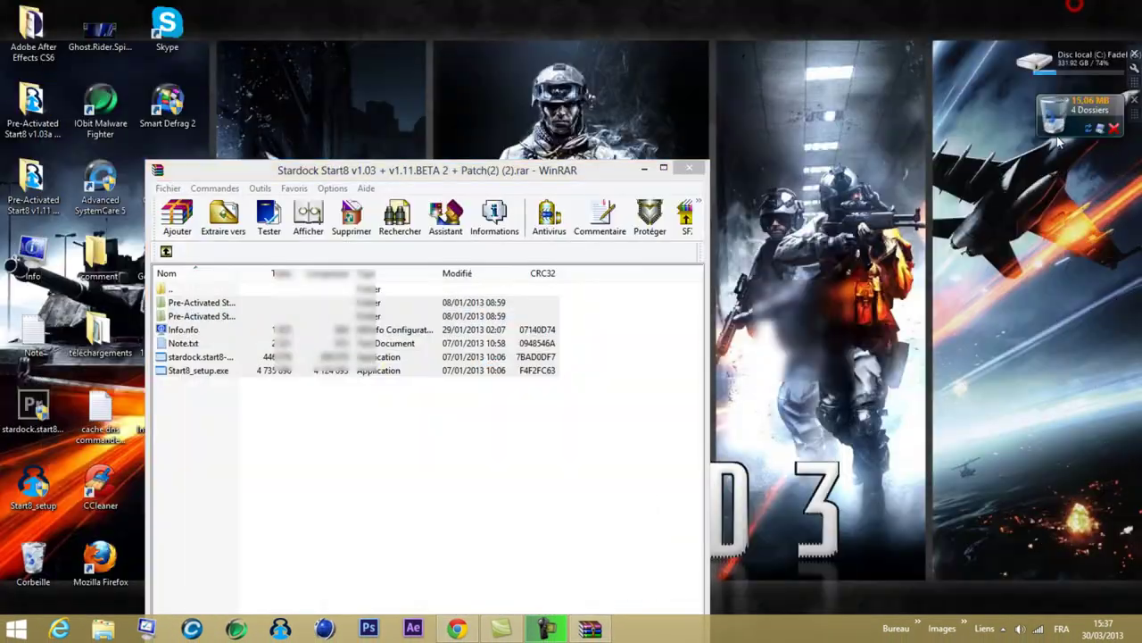
key(ctrl+a)
click(689, 167)
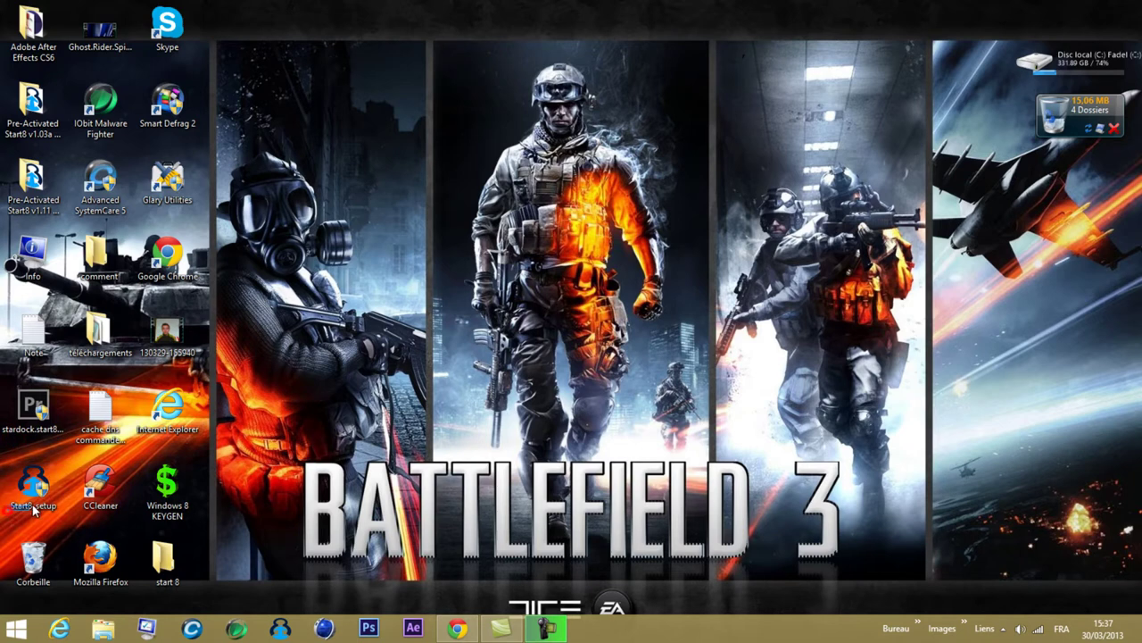
Step: Move all the extracted Start8 files and folders from the desktop into the start 8 folder
drag(33, 511, 54, 107)
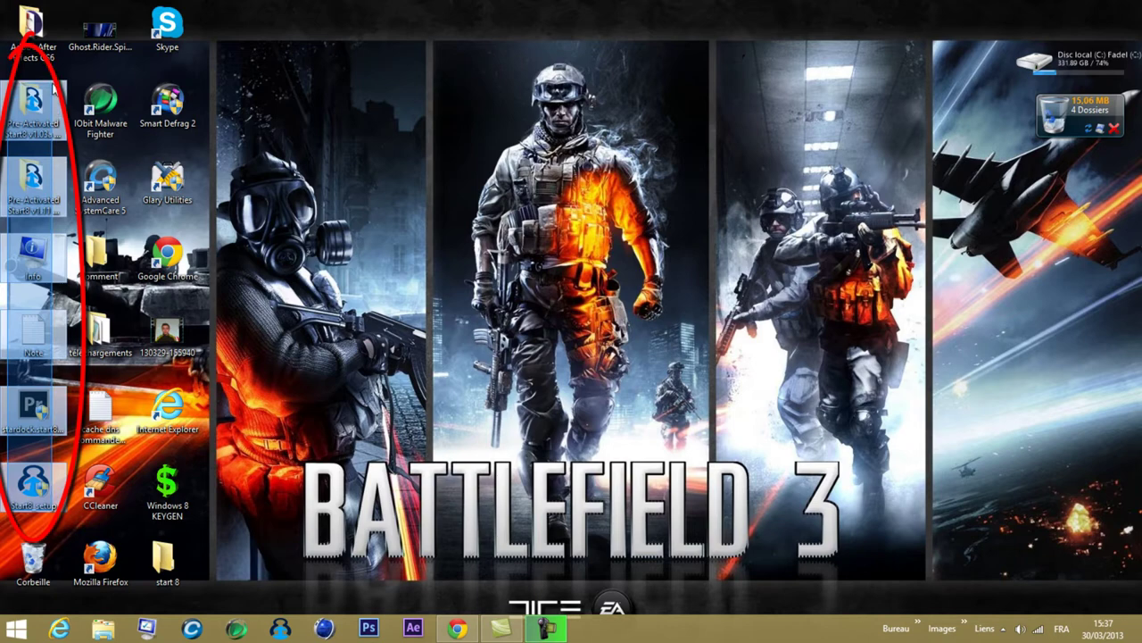
drag(54, 90, 54, 90)
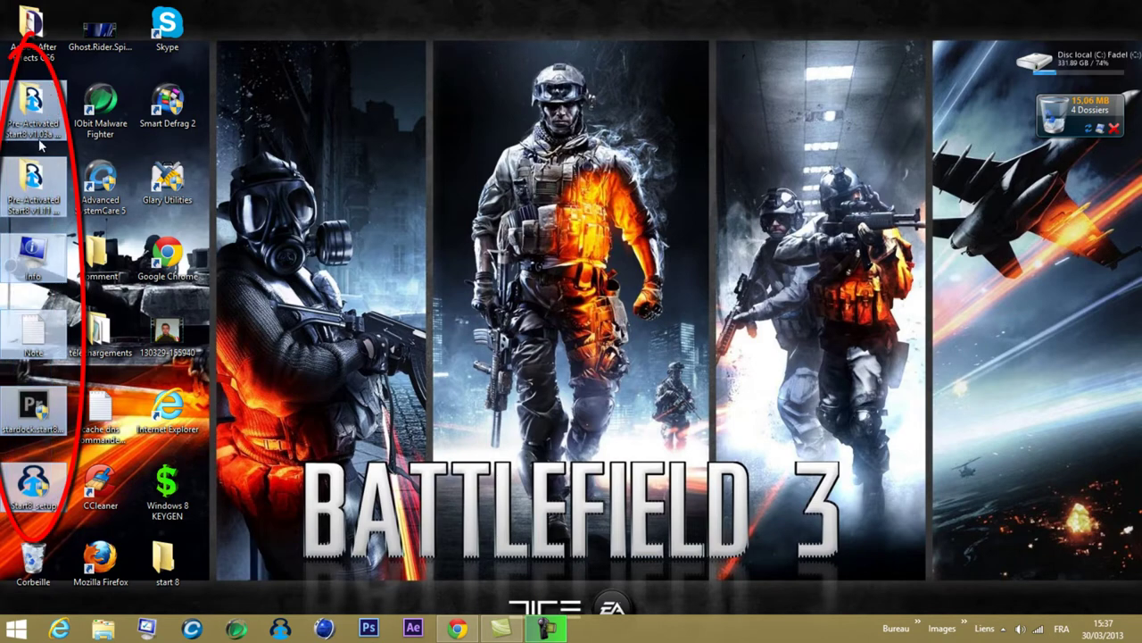
drag(22, 325, 174, 569)
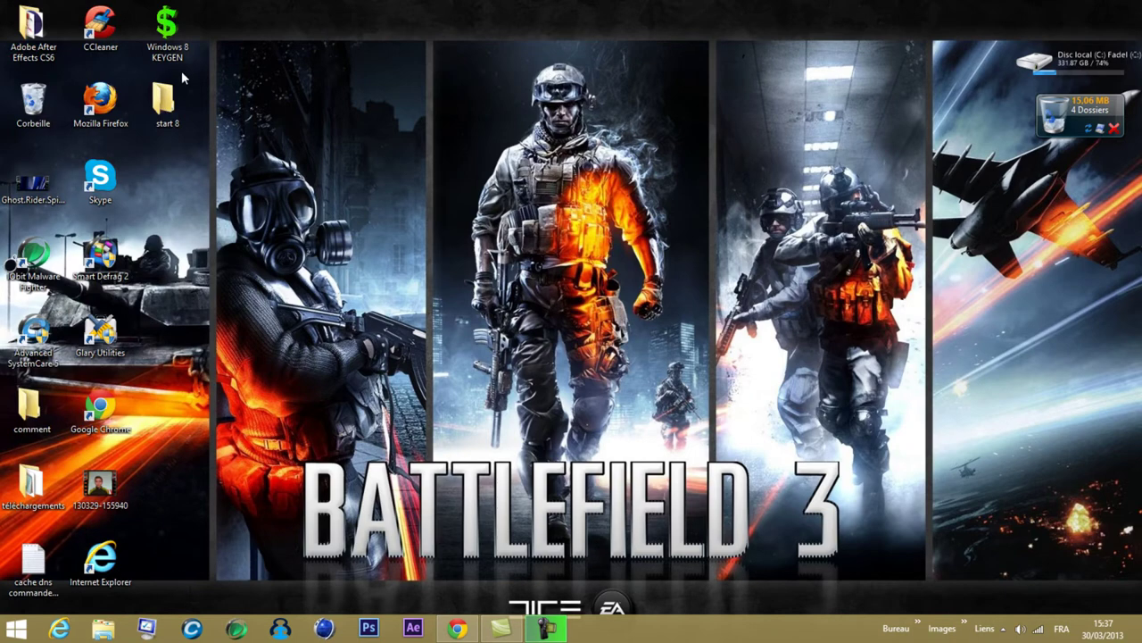
Step: Open the start 8 folder in a maximized window and examine its contents, including the Pre-Activated Start8 v1.03a (Fixed Installer) folder
double_click(177, 102)
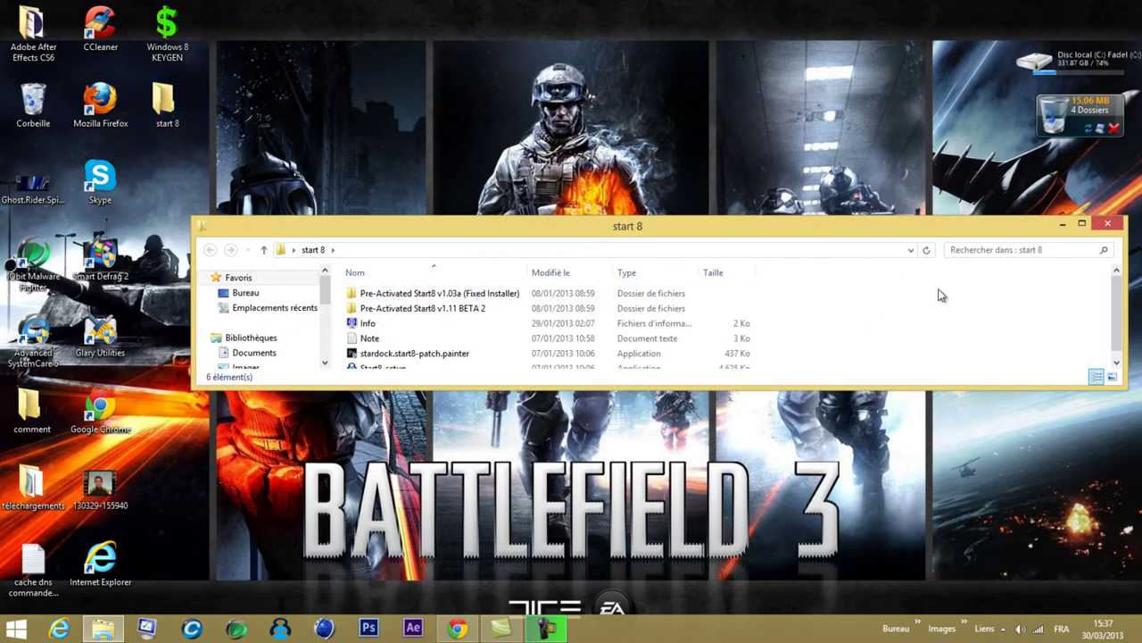
click(1080, 223)
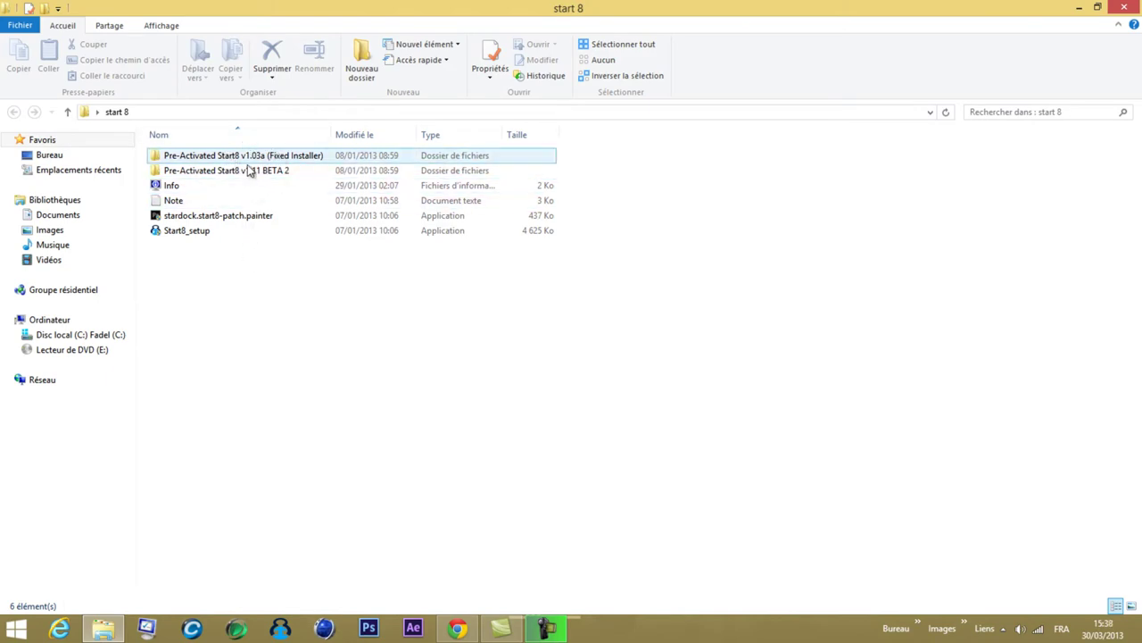
double_click(294, 157)
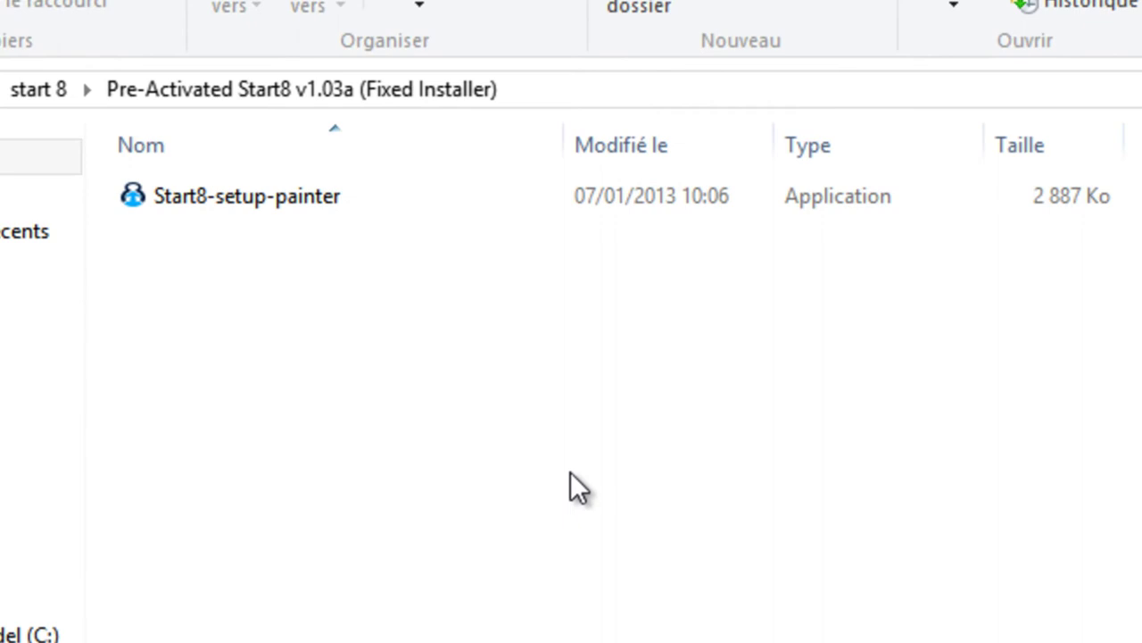
key(BackSpace)
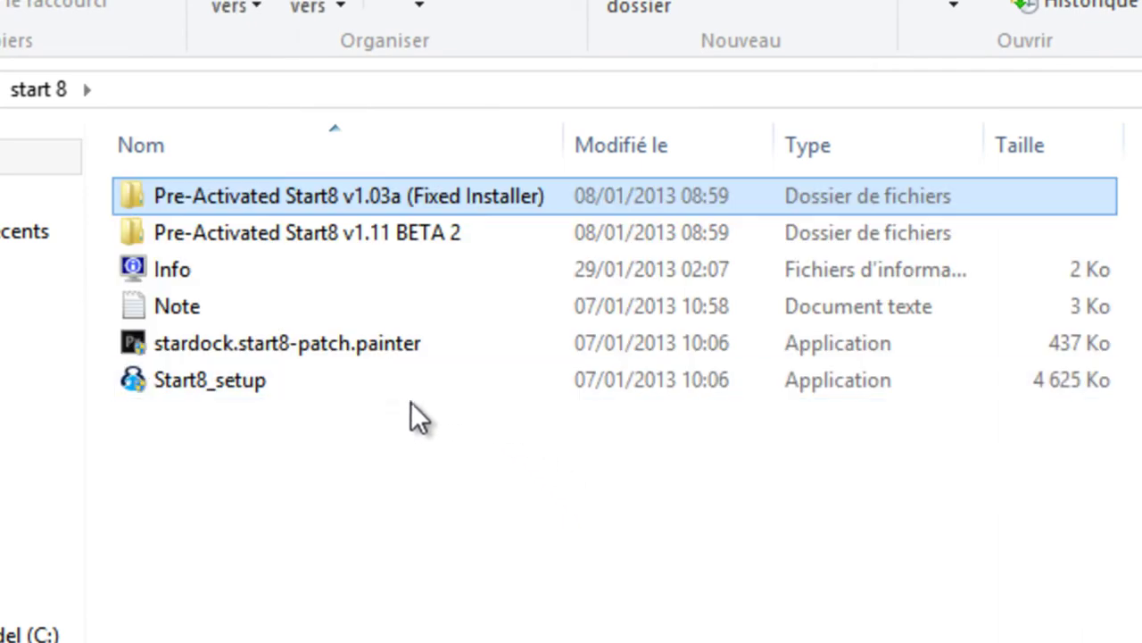
click(261, 391)
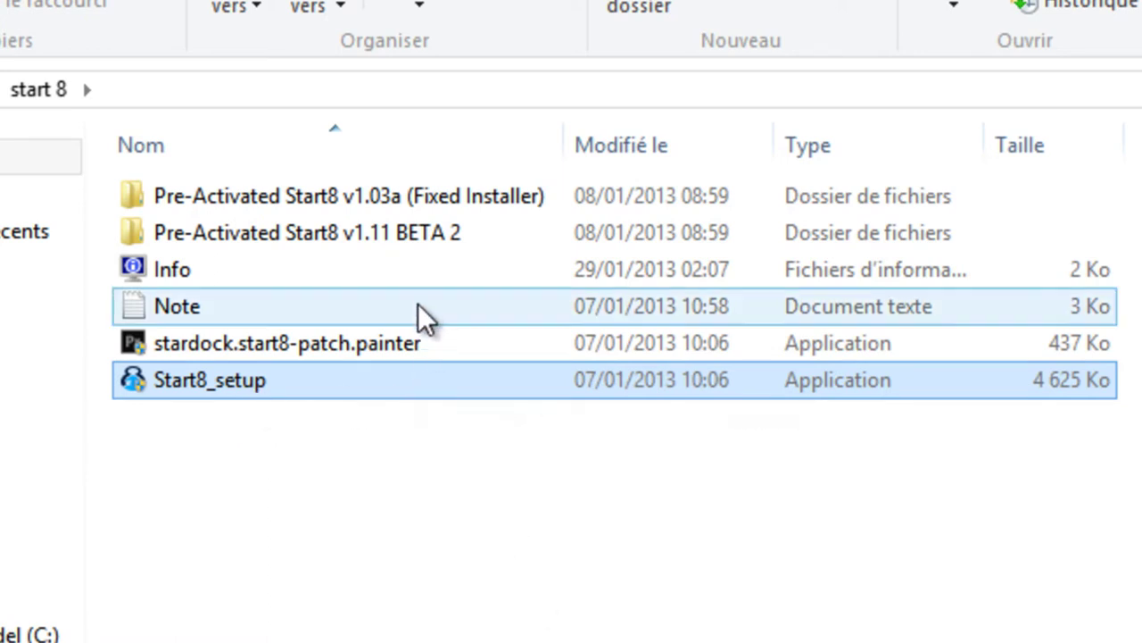
drag(428, 639, 431, 238)
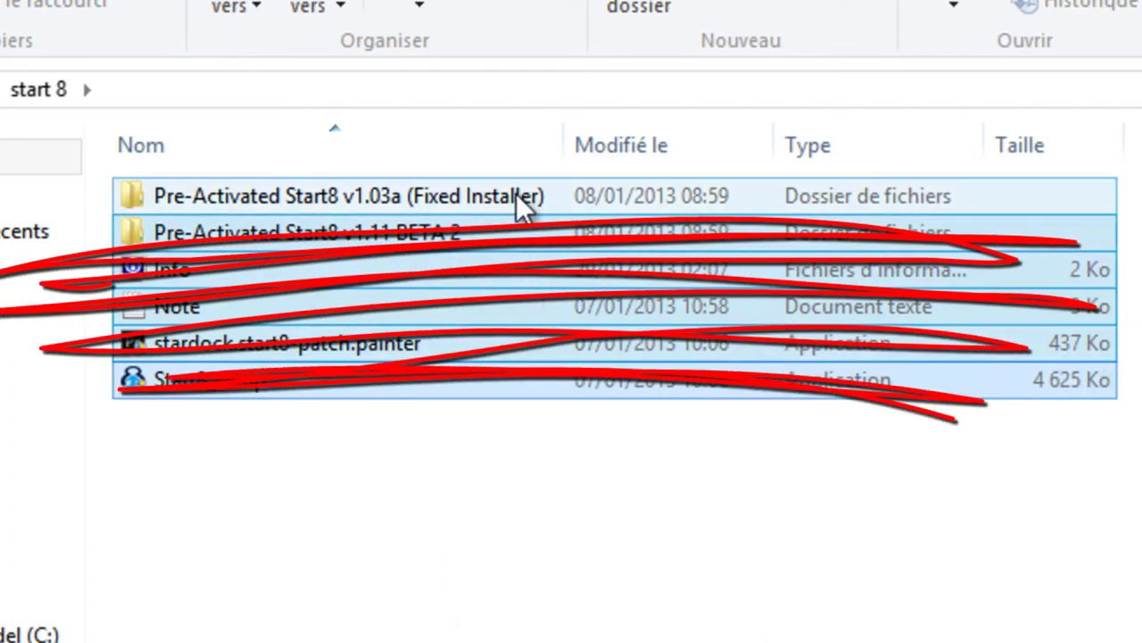
click(1126, 269)
Step: Try to install Start8 with Start8-setup-painter from the Pre-Activated Start8 v1.03a (Fixed Installer) folder, using English as the setup language
click(480, 196)
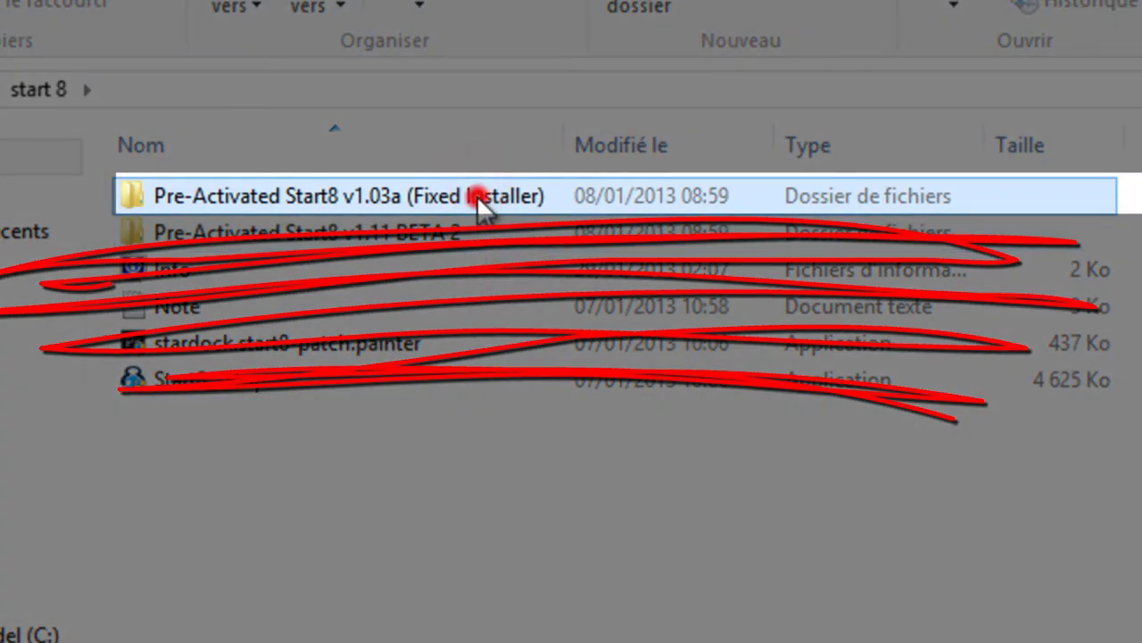
double_click(480, 195)
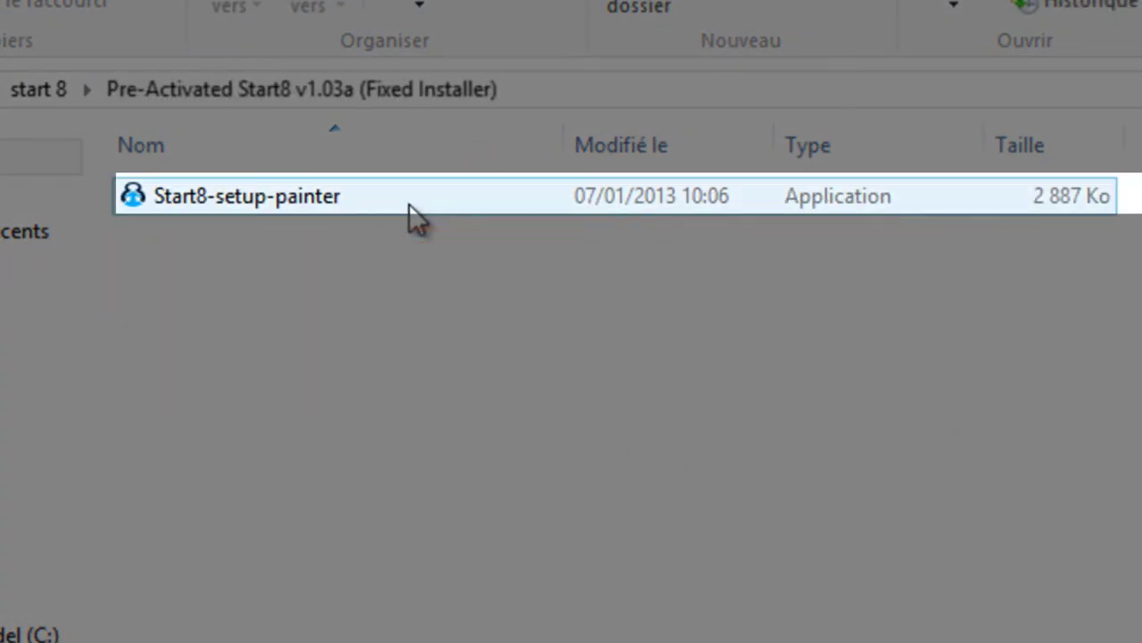
double_click(412, 205)
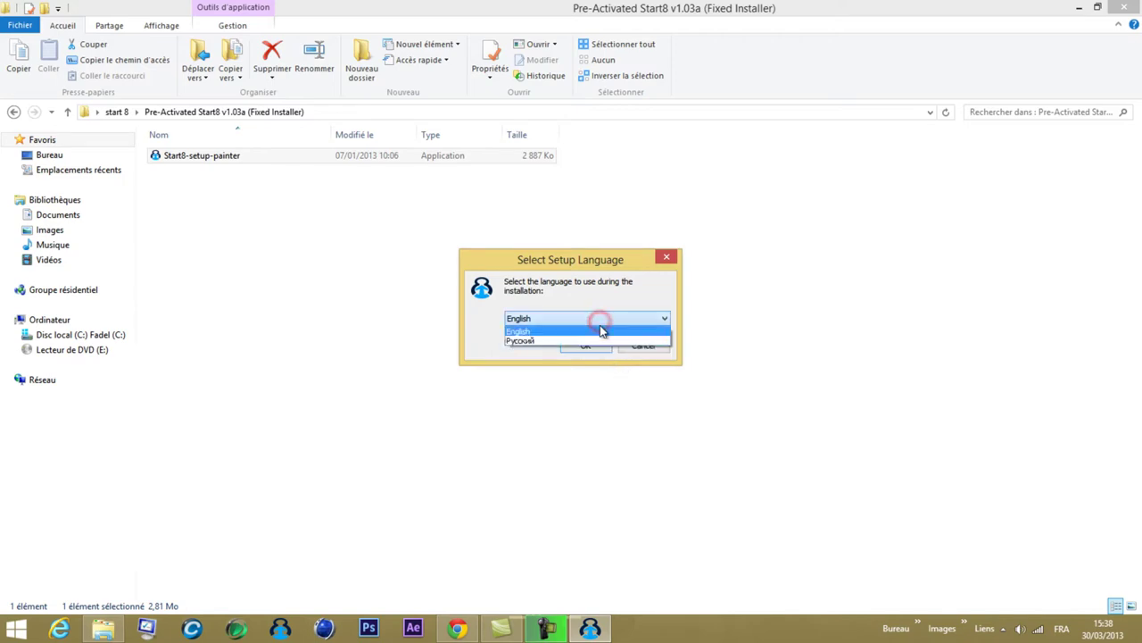
click(592, 370)
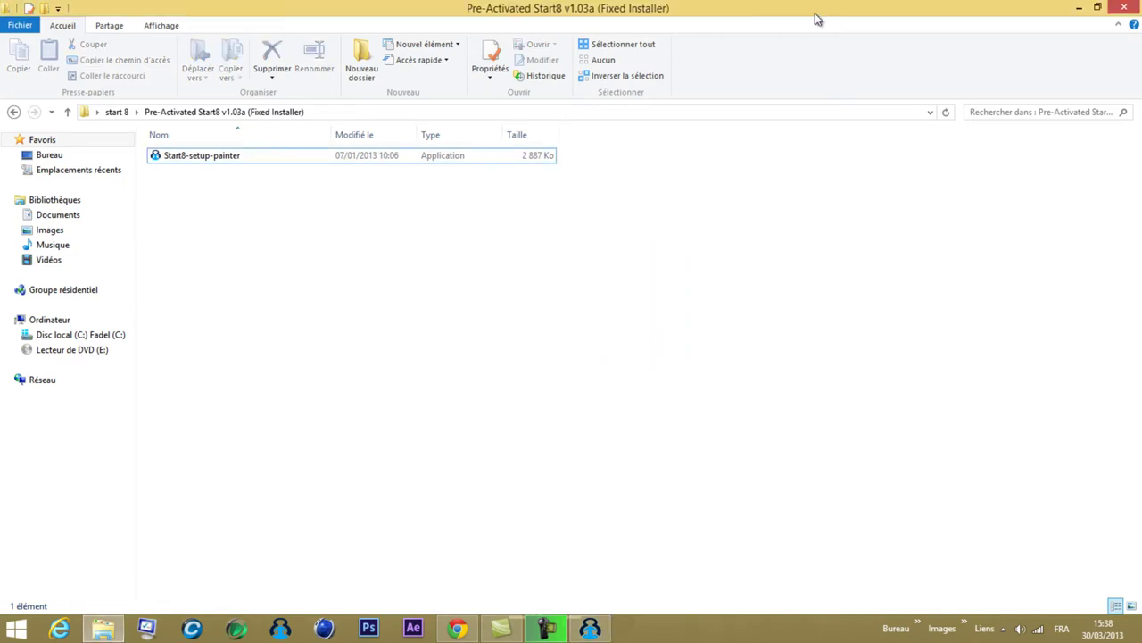
drag(818, 15, 735, 471)
click(575, 331)
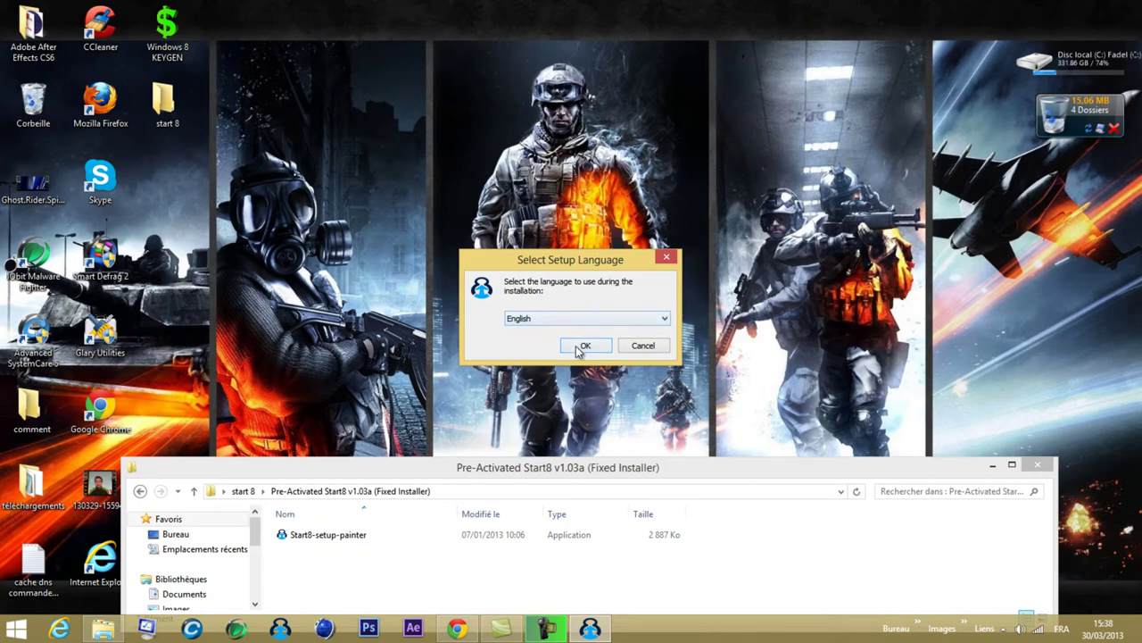
click(581, 347)
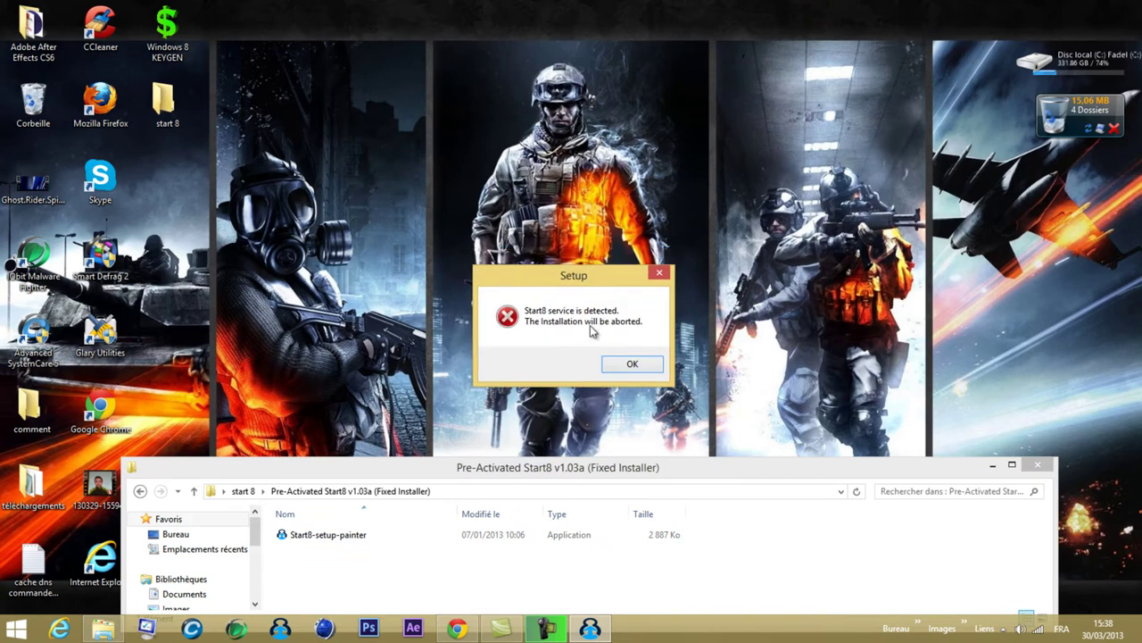
Step: Dismiss the Setup message and close the installer's folder window
click(547, 467)
click(241, 630)
click(357, 535)
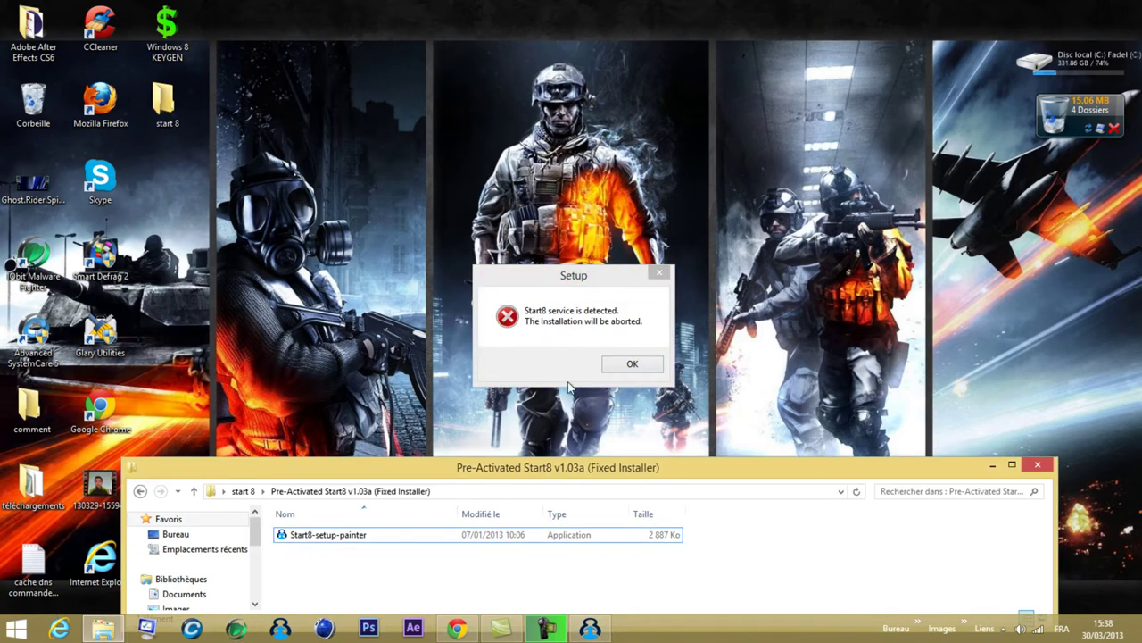
click(629, 364)
click(631, 366)
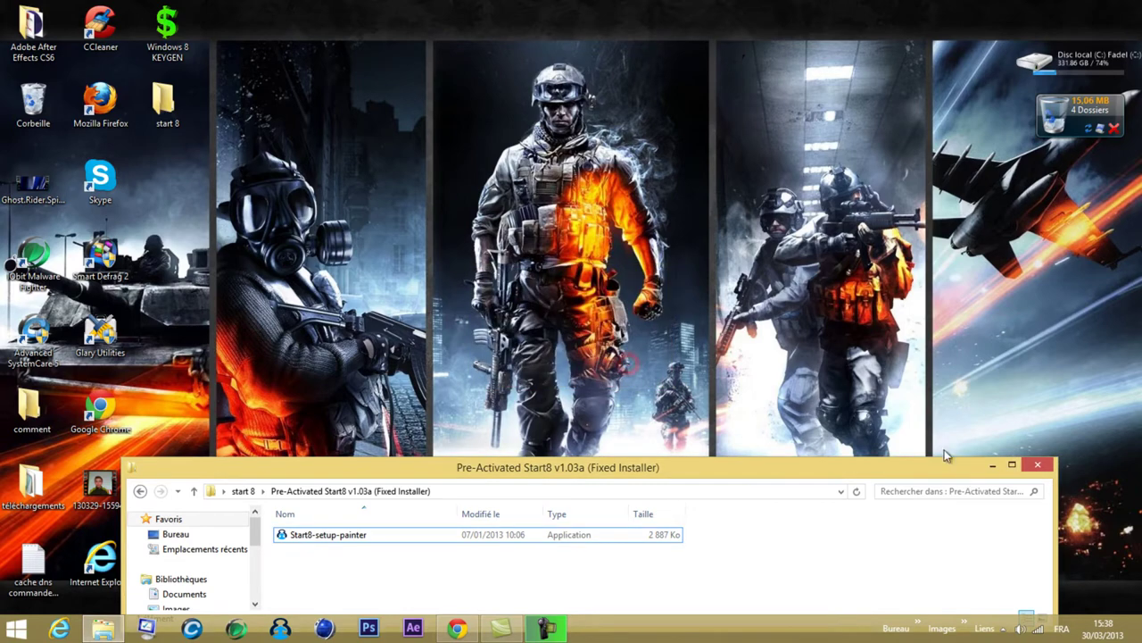
click(522, 309)
drag(931, 459, 908, 70)
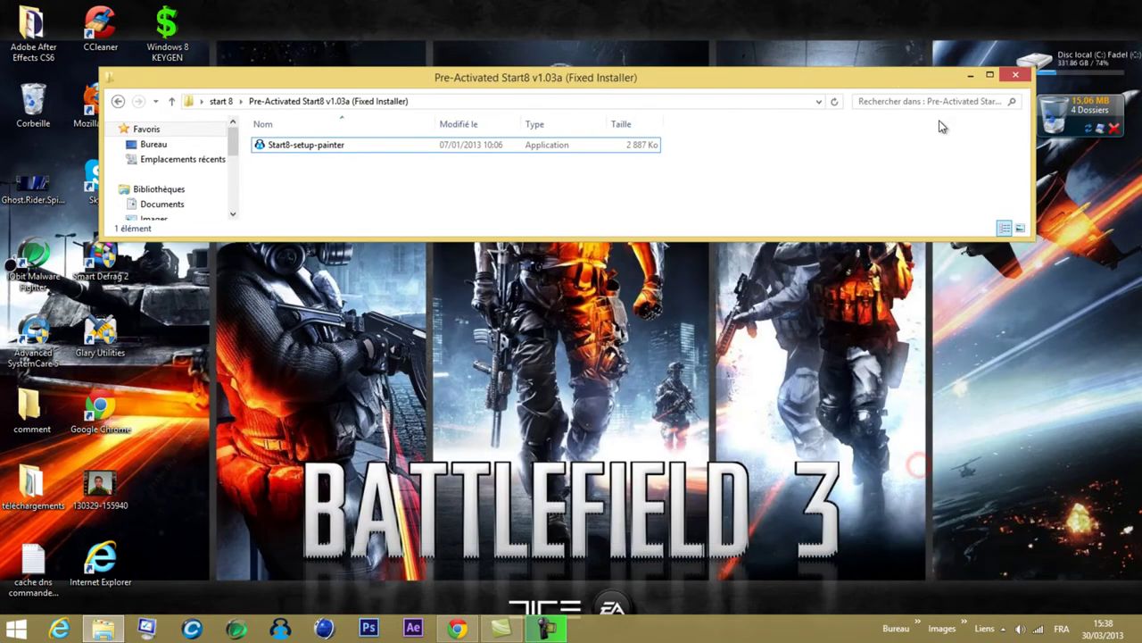
click(990, 75)
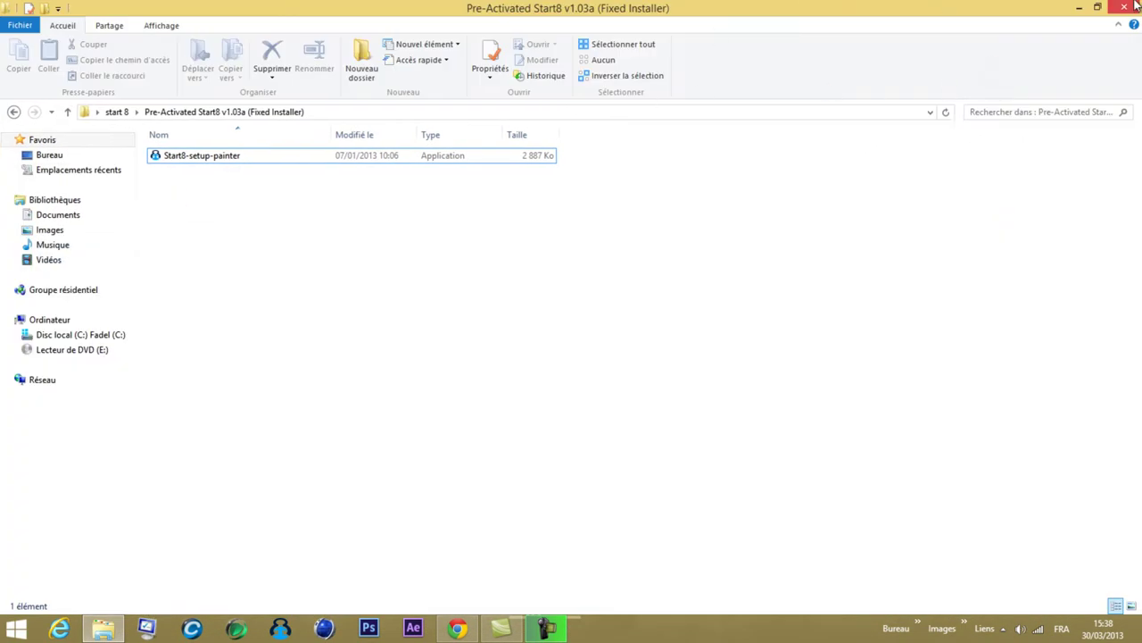
click(1137, 7)
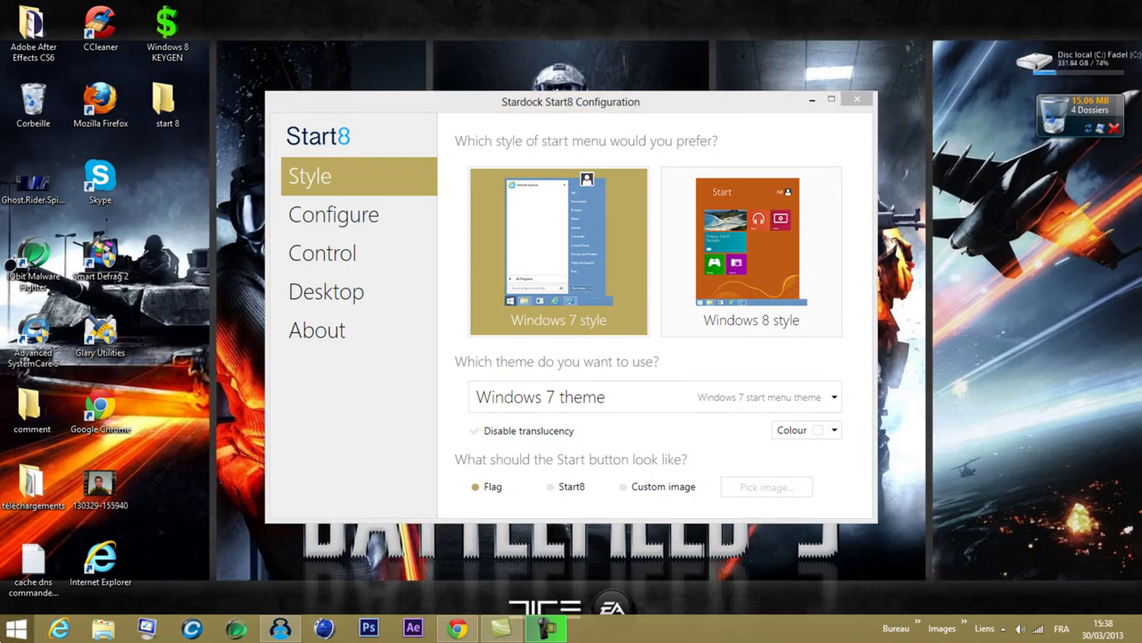
Step: Display the Start menu to compare it with the Windows 7 style in Start8 Configuration, and close it
click(7, 629)
click(11, 629)
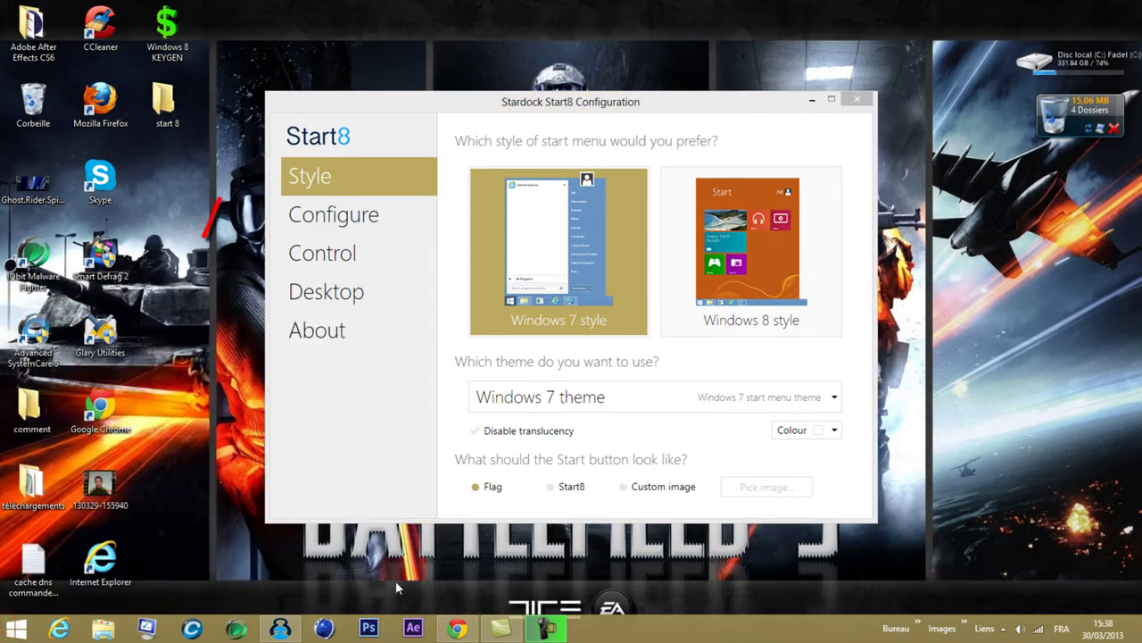
click(25, 631)
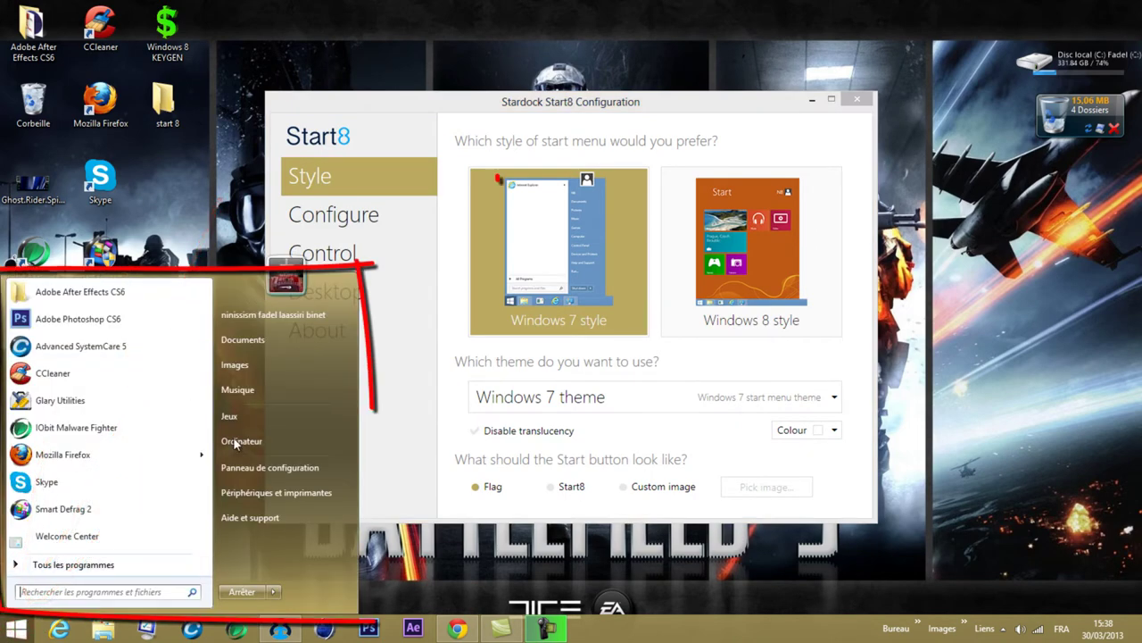
click(317, 363)
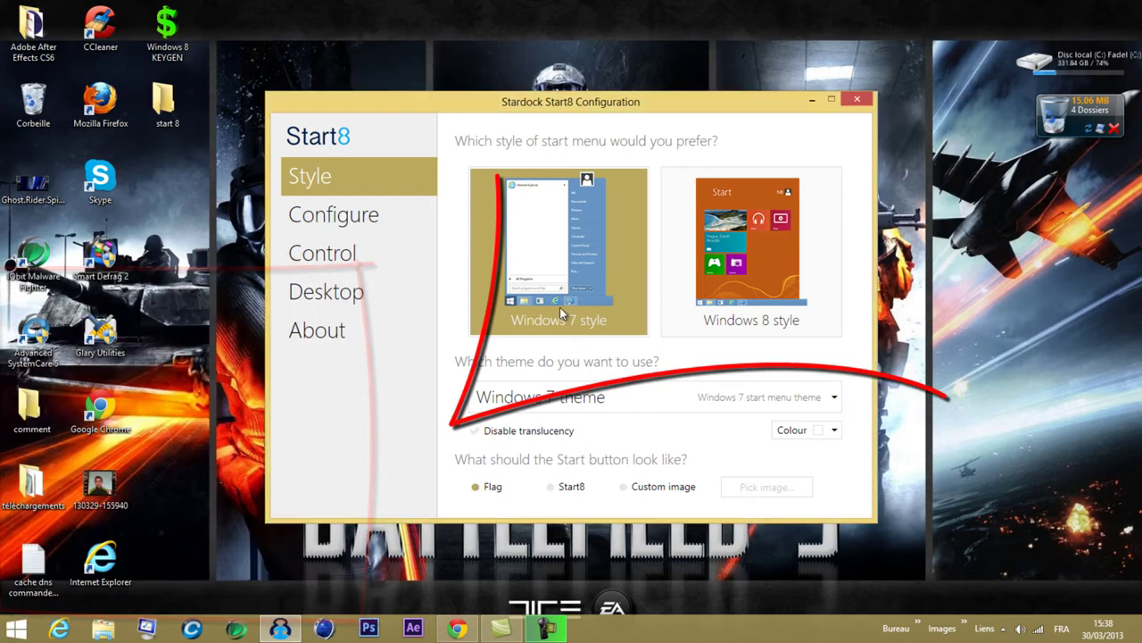
Step: Try the Windows 8 style for the start menu and return to the Windows 7 style
click(710, 286)
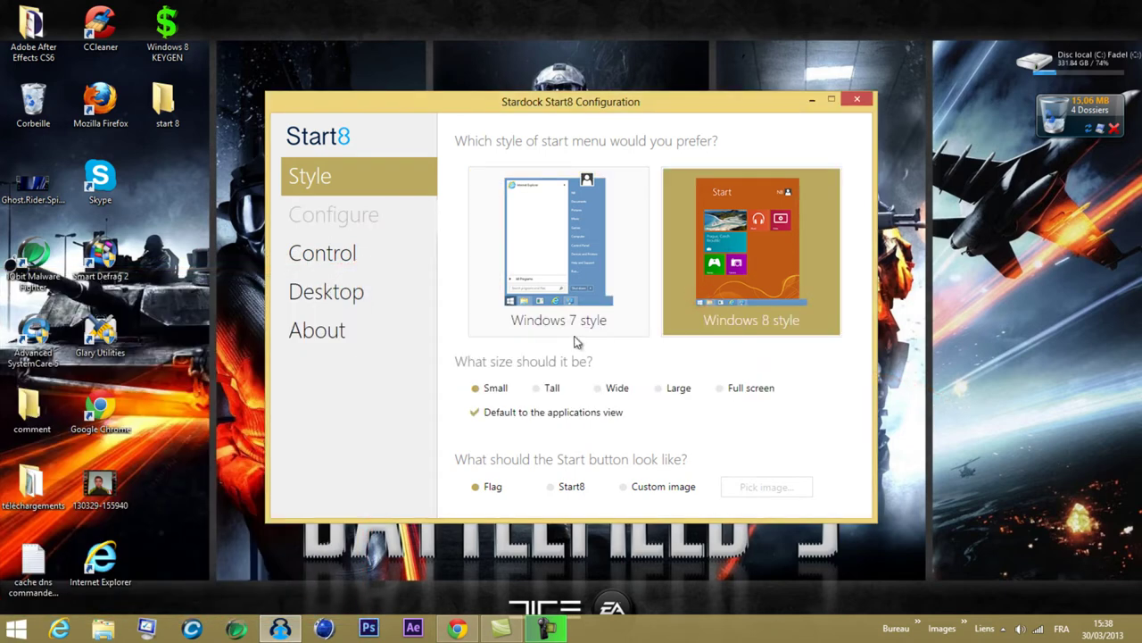
click(606, 303)
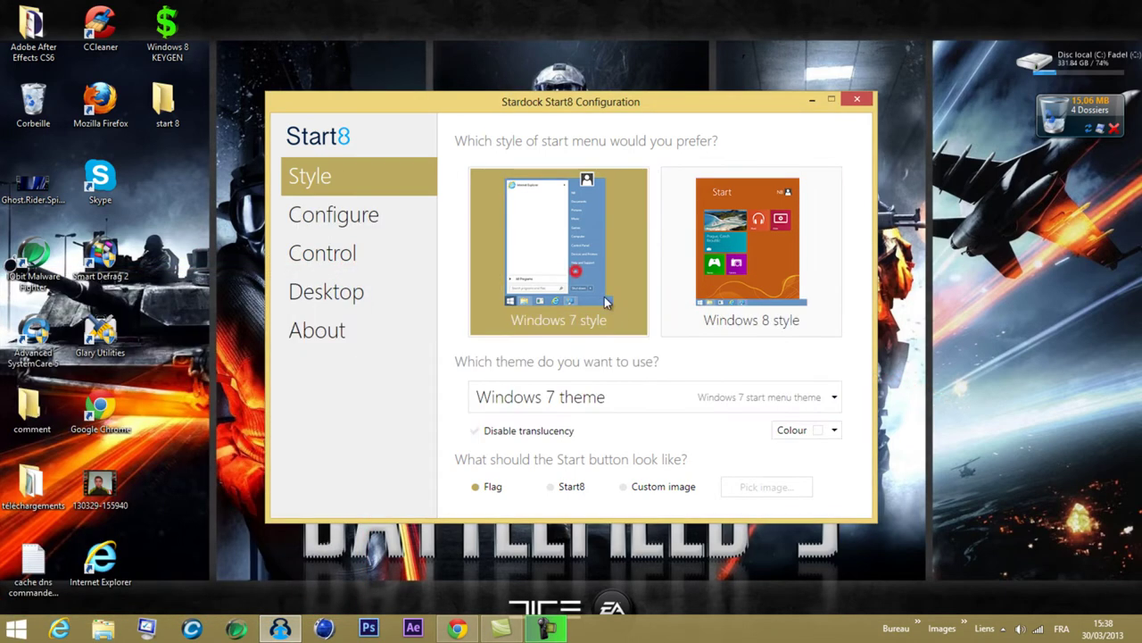
Step: Try the Default theme for the Windows 7 style start menu, preview the Start menu with it, and close the menu
click(510, 393)
click(526, 421)
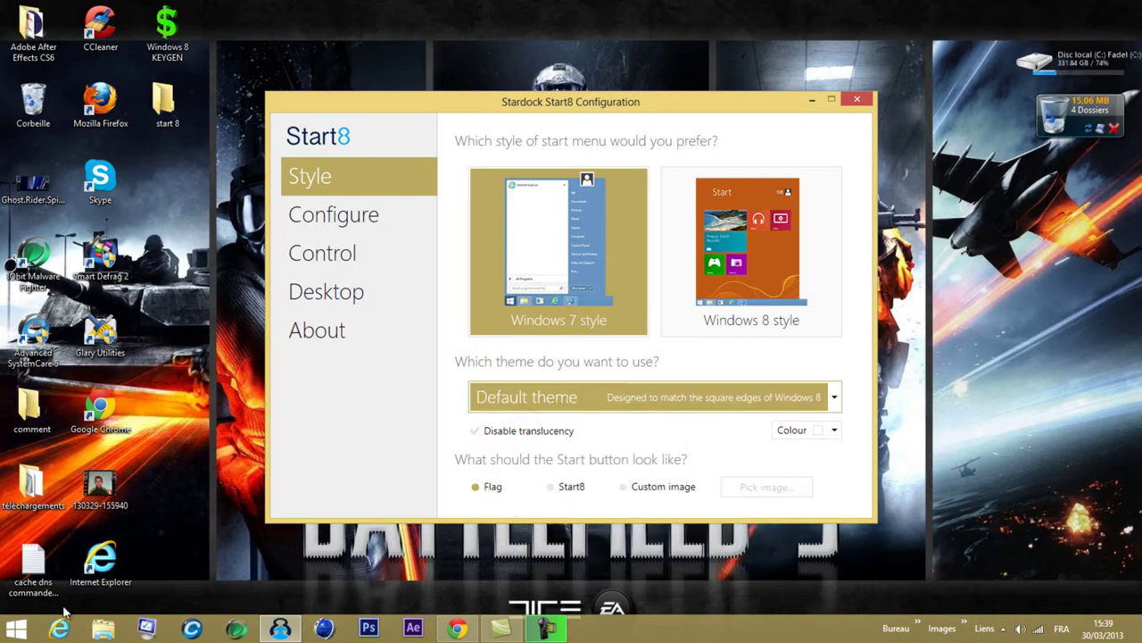
click(18, 629)
click(290, 194)
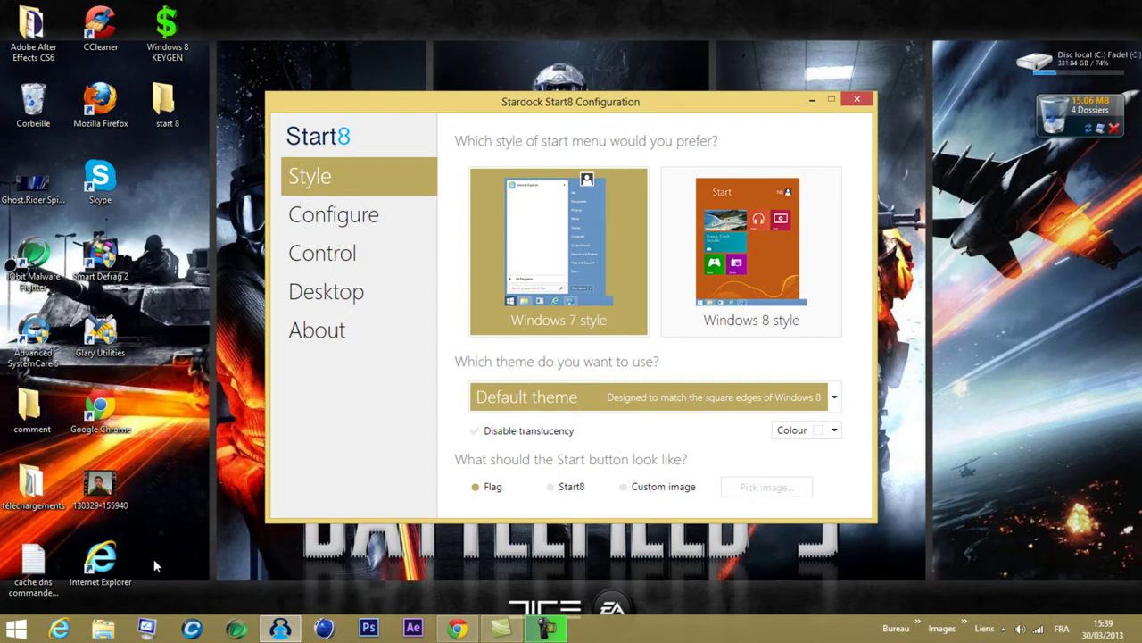
click(18, 629)
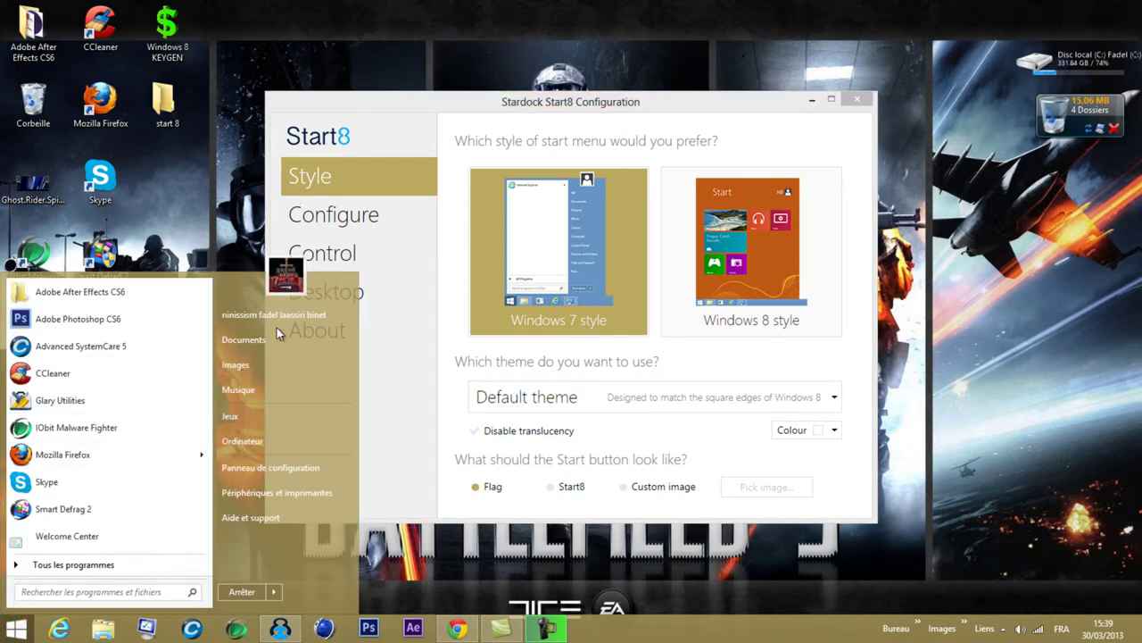
click(490, 433)
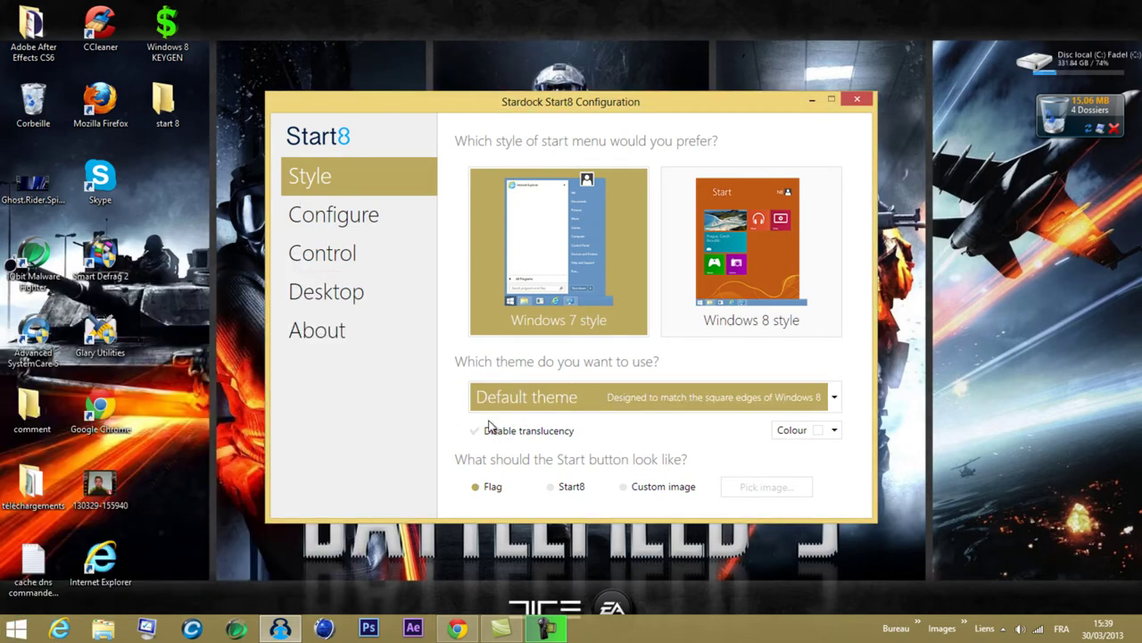
Step: Disable translucency for the start menu and preview the Start menu with that setting
click(504, 434)
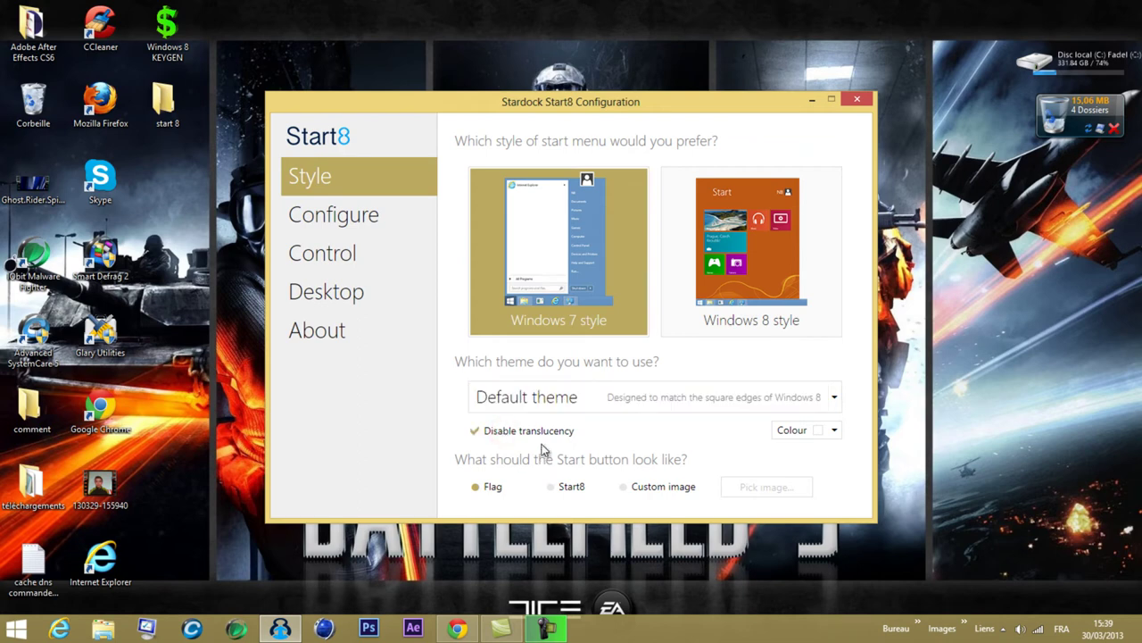
click(16, 629)
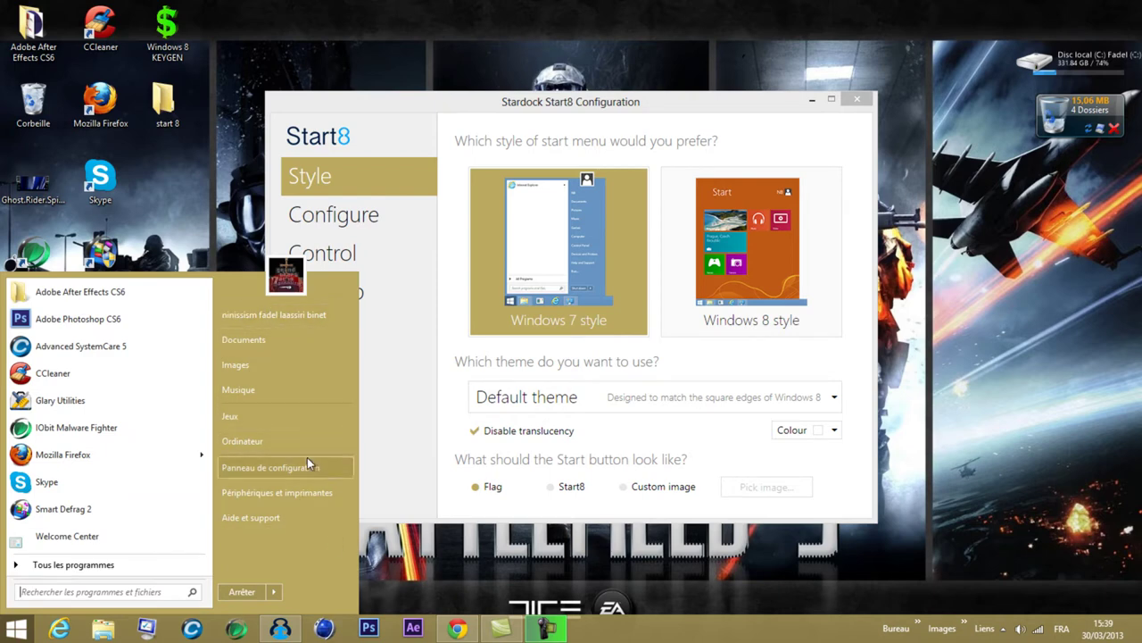
click(480, 561)
click(16, 629)
click(16, 630)
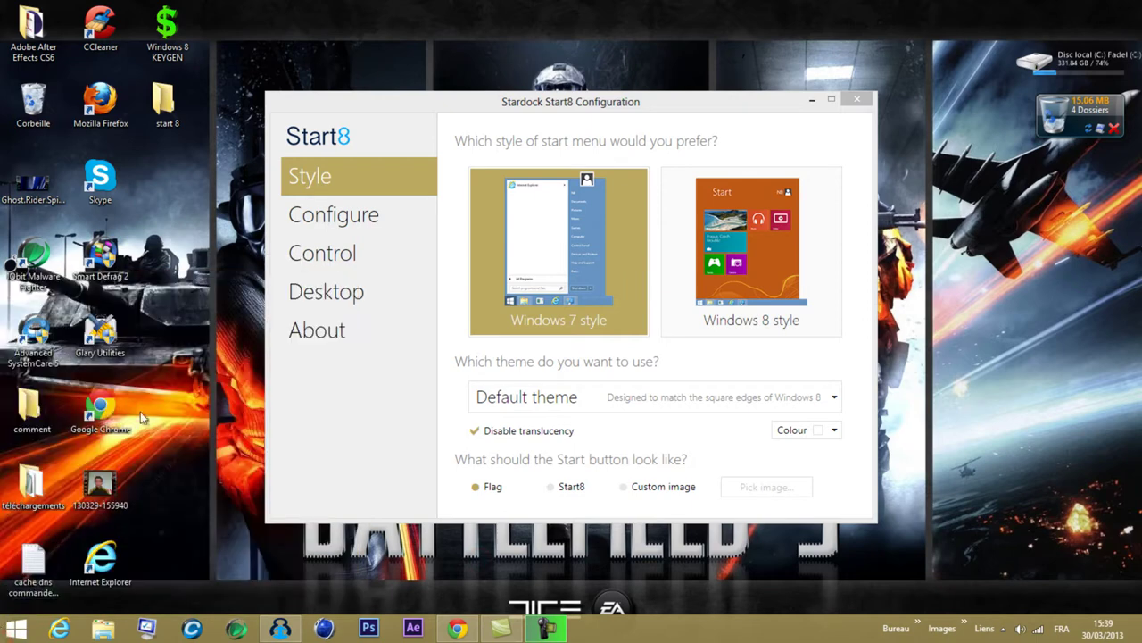
Step: Examine the full list of installed programs in the Start menu and close the menu
click(18, 629)
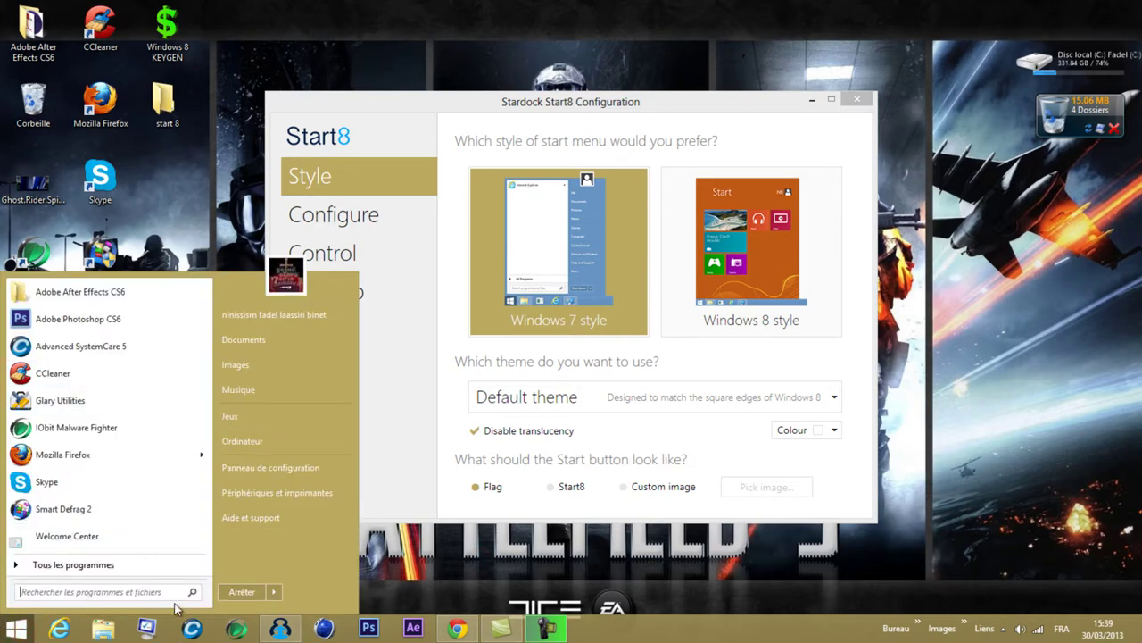
click(100, 566)
scroll(112, 439, down, 8)
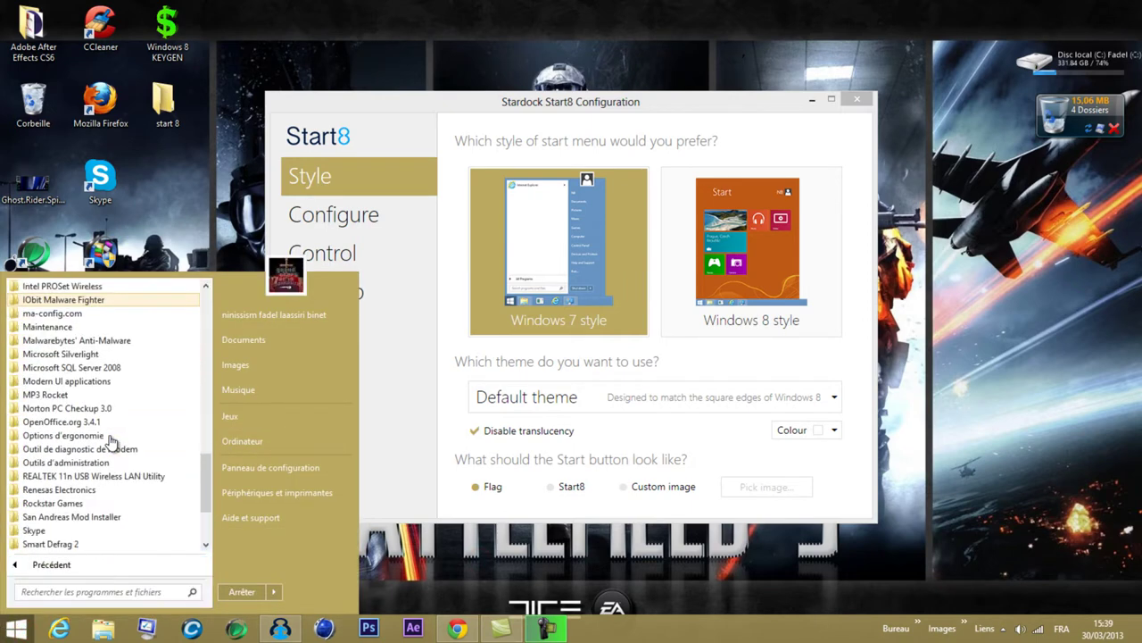
scroll(111, 437, up, 8)
click(77, 618)
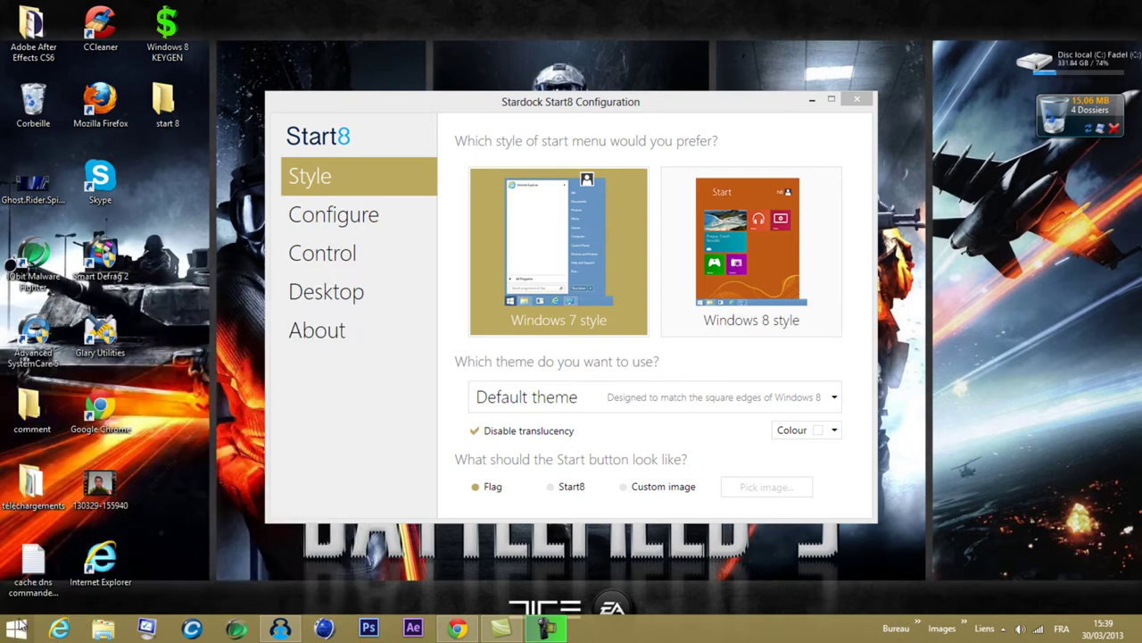
click(658, 311)
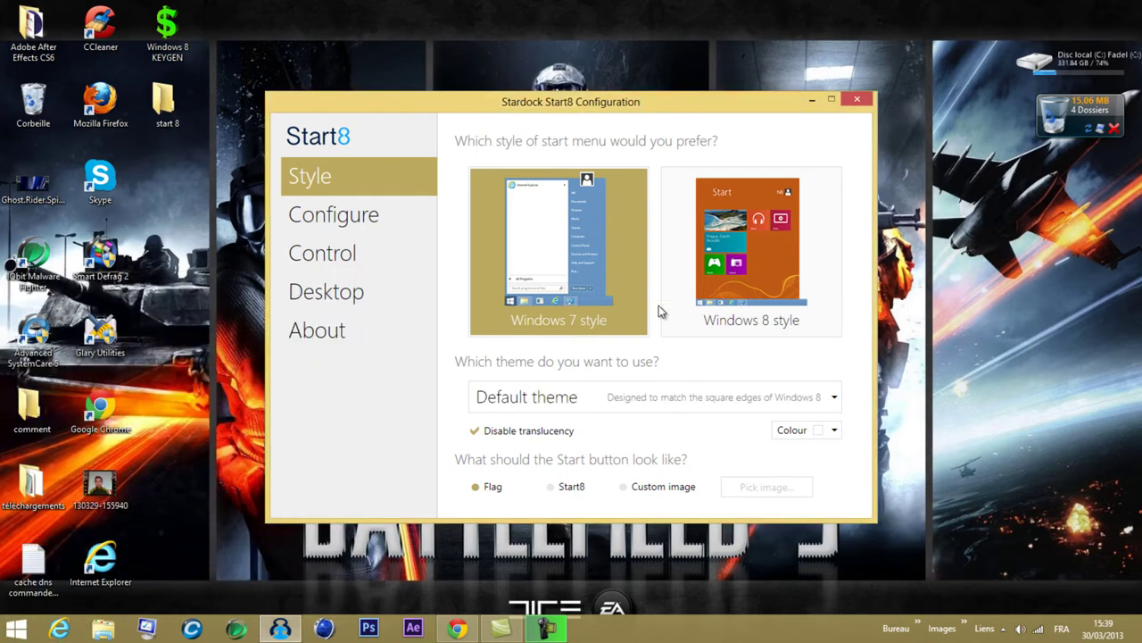
Step: Try the Start8 look for the Start button, preview the menu, and return the button to Flag
click(556, 466)
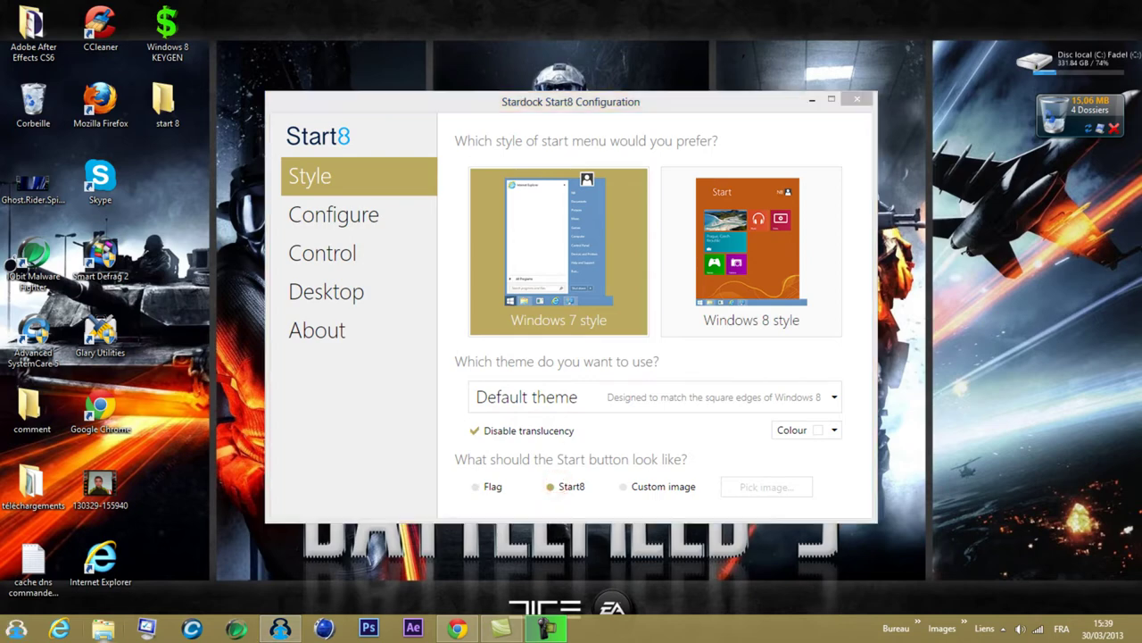
click(8, 630)
click(11, 629)
click(12, 629)
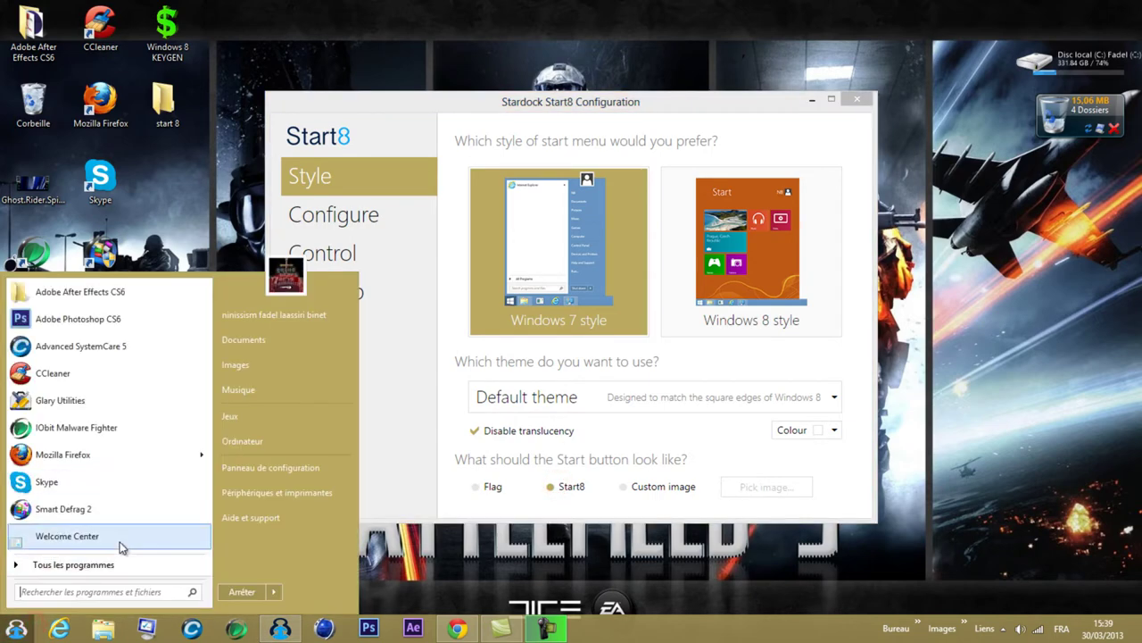
click(490, 497)
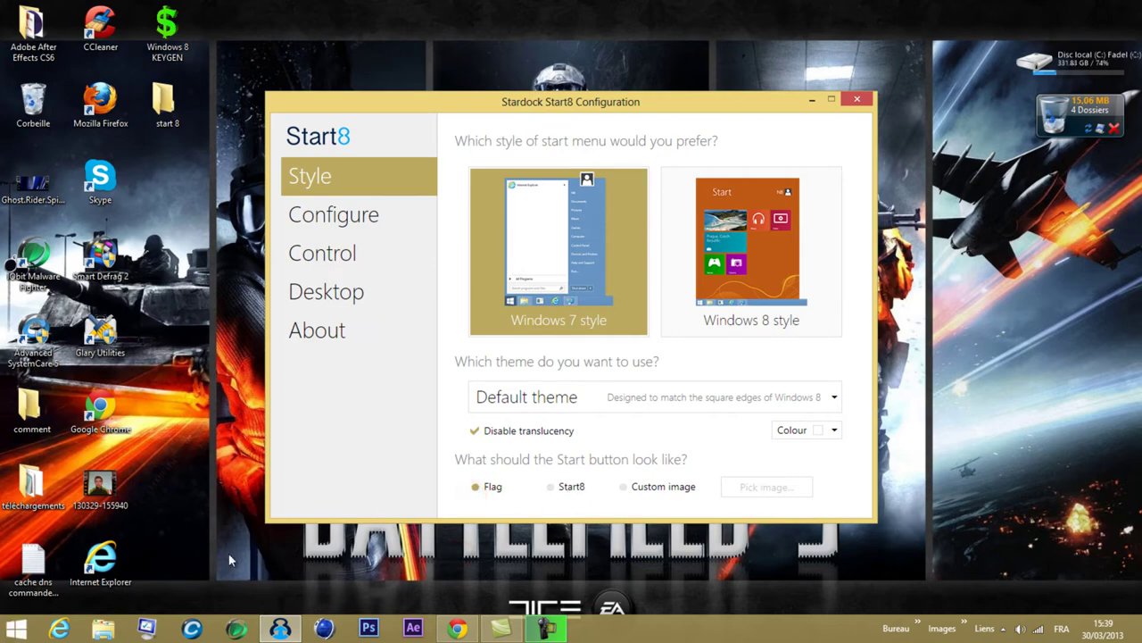
click(13, 629)
click(13, 629)
click(14, 629)
click(14, 630)
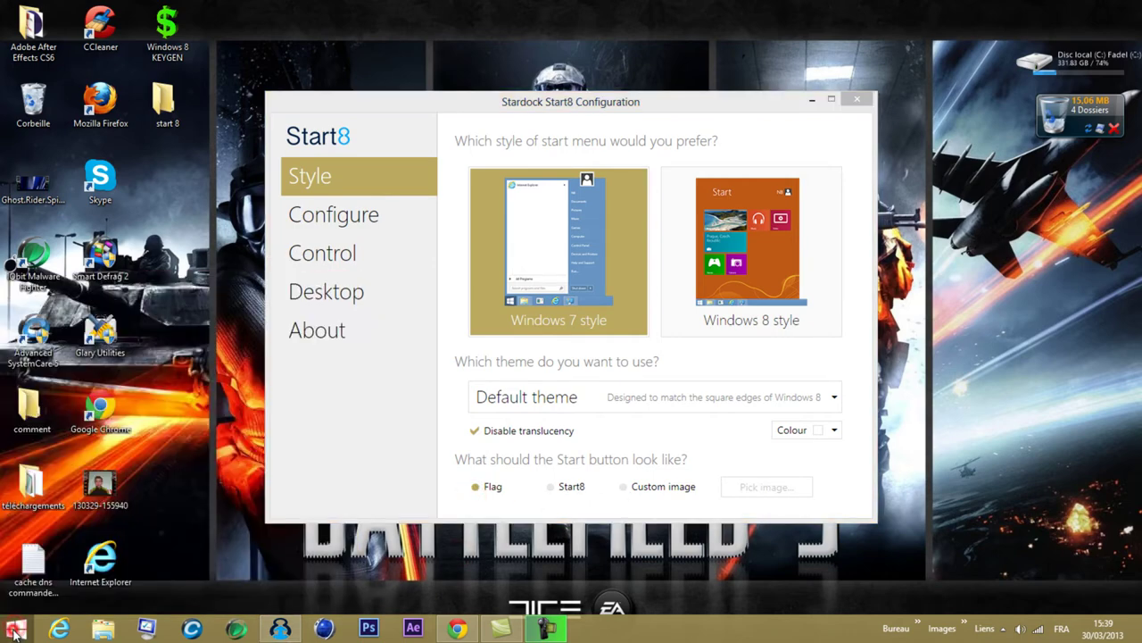
click(748, 421)
click(833, 430)
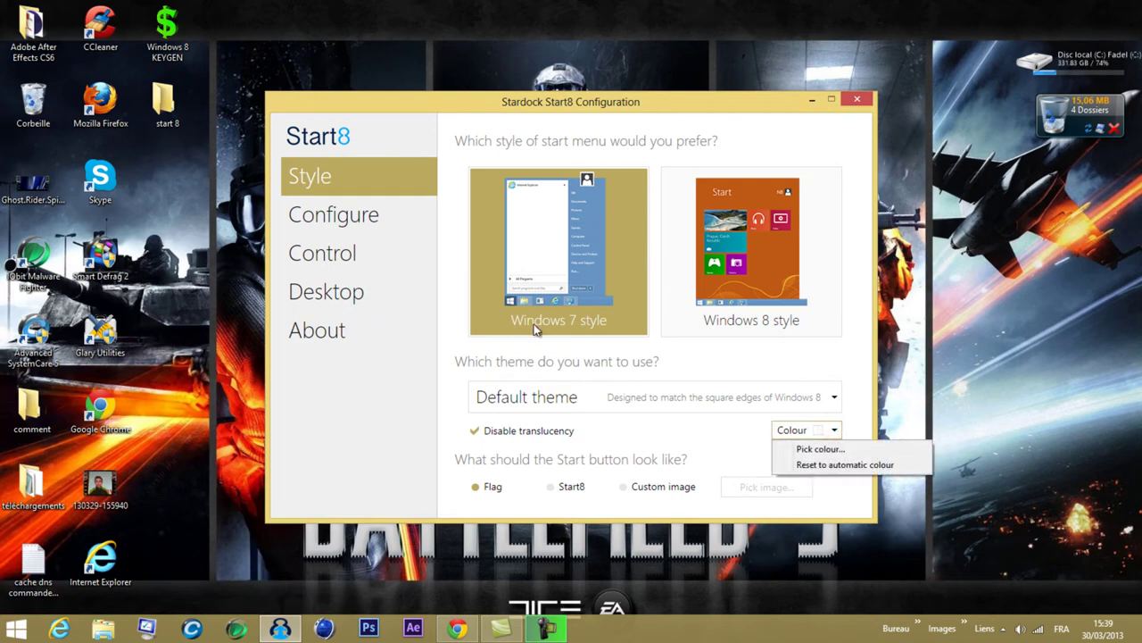
click(532, 423)
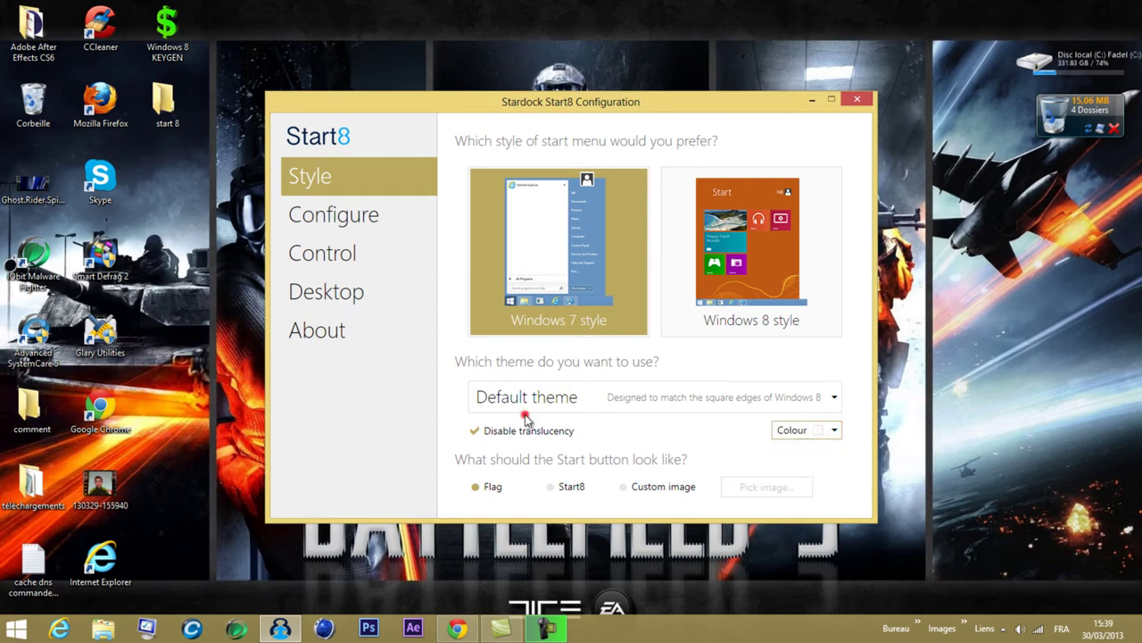
Step: Try the Windows 7 solid theme and preview the Start menu with it
click(525, 403)
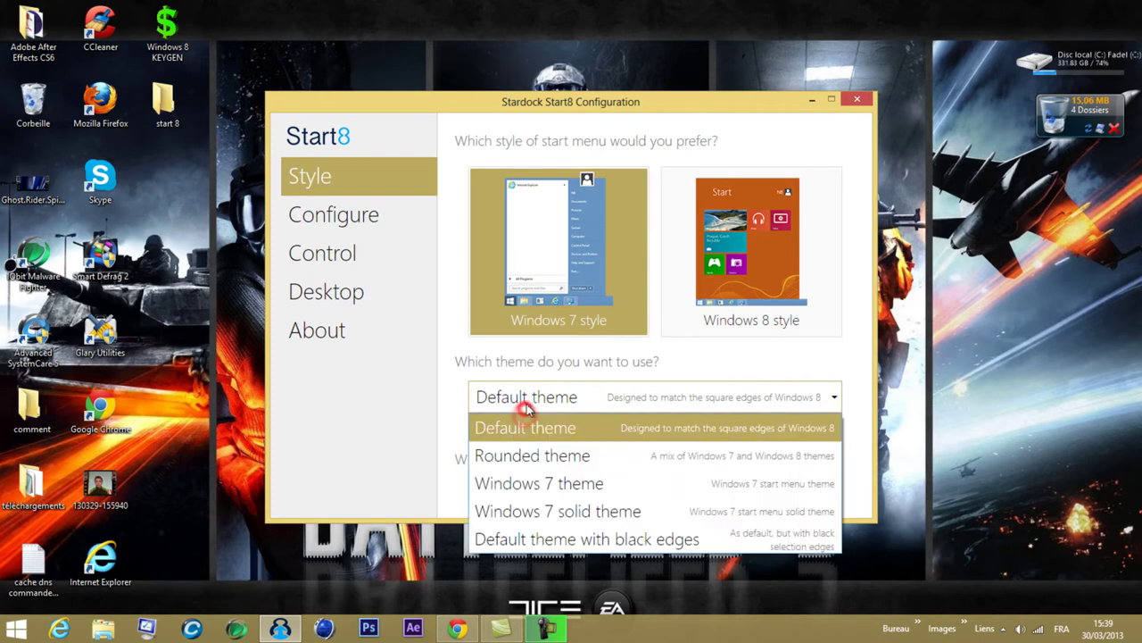
click(589, 511)
click(19, 629)
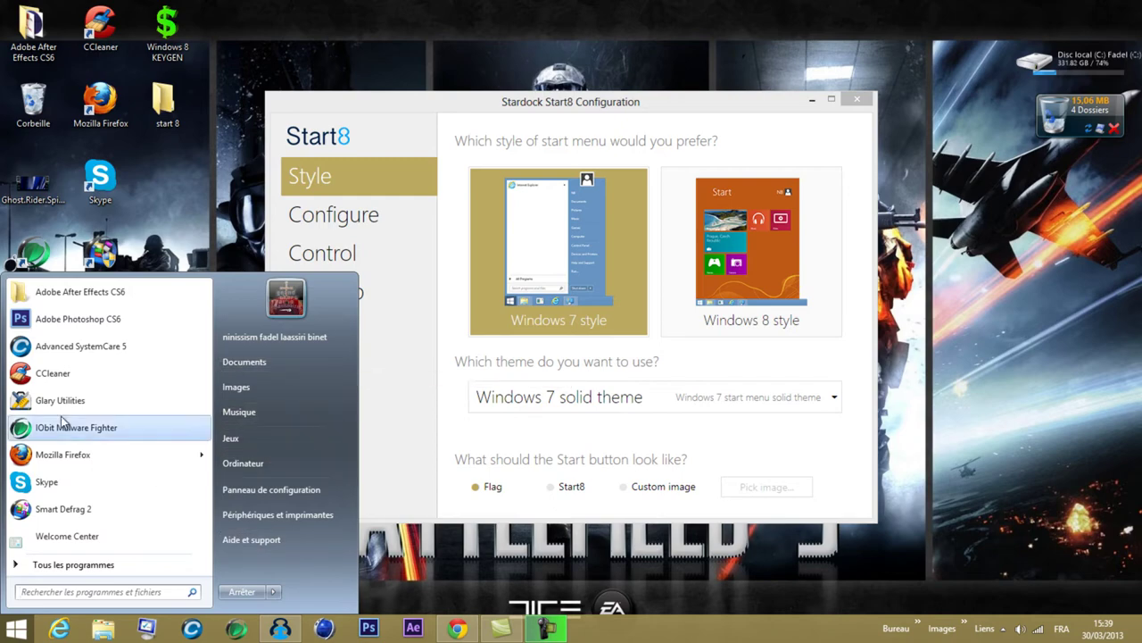
click(18, 628)
click(16, 629)
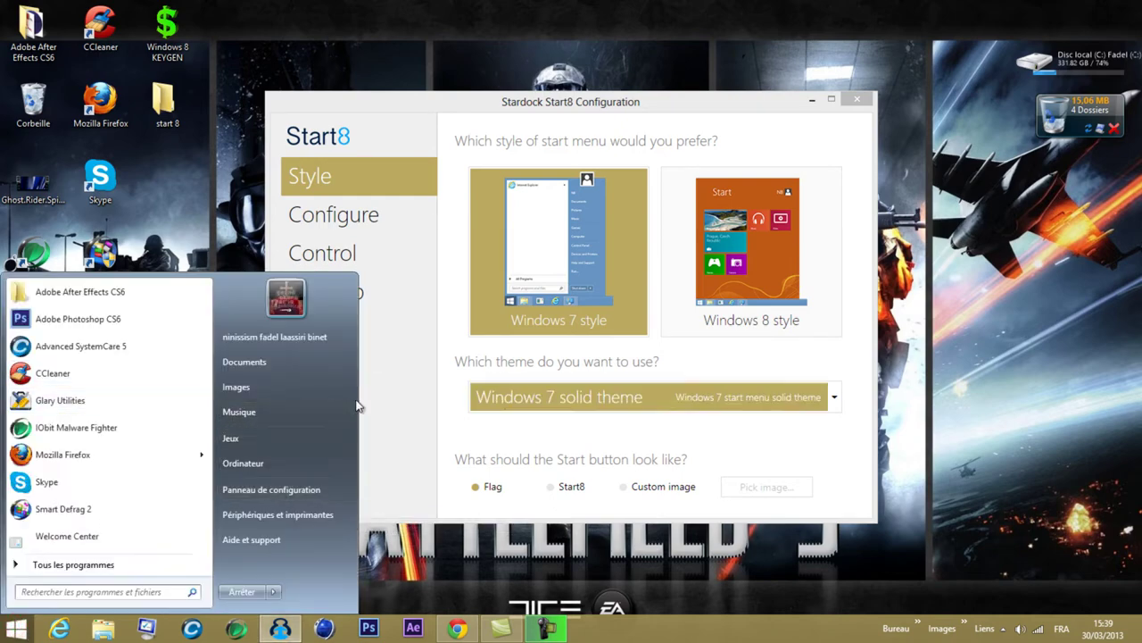
Step: Set the start menu theme to Windows 7 theme and preview the Start menu
click(502, 406)
click(502, 406)
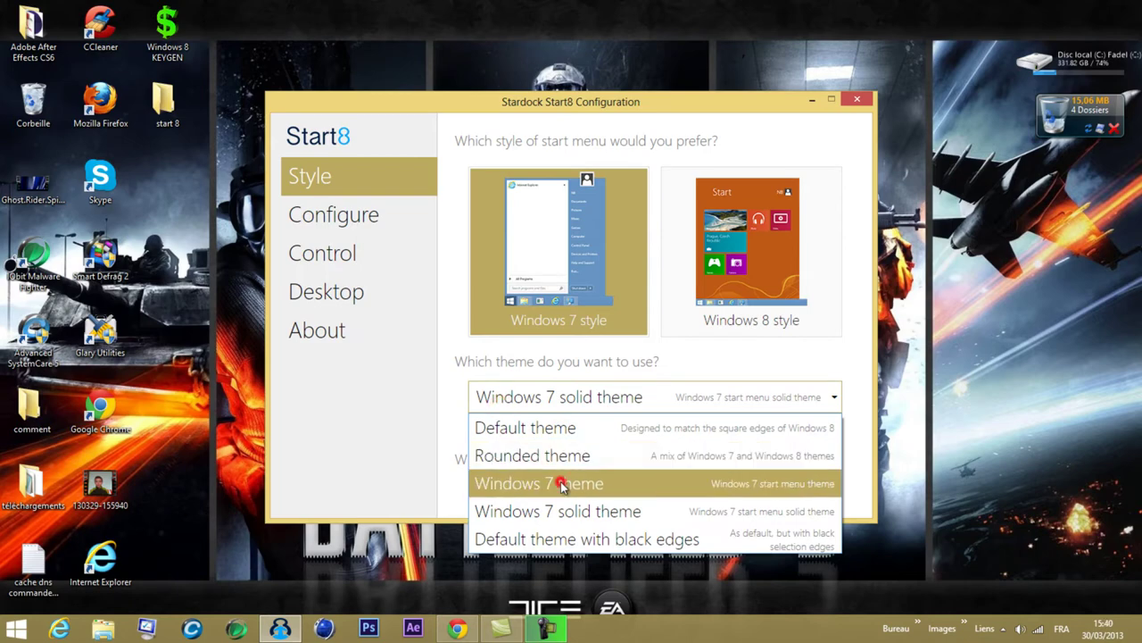
click(560, 482)
click(18, 627)
click(18, 627)
click(18, 627)
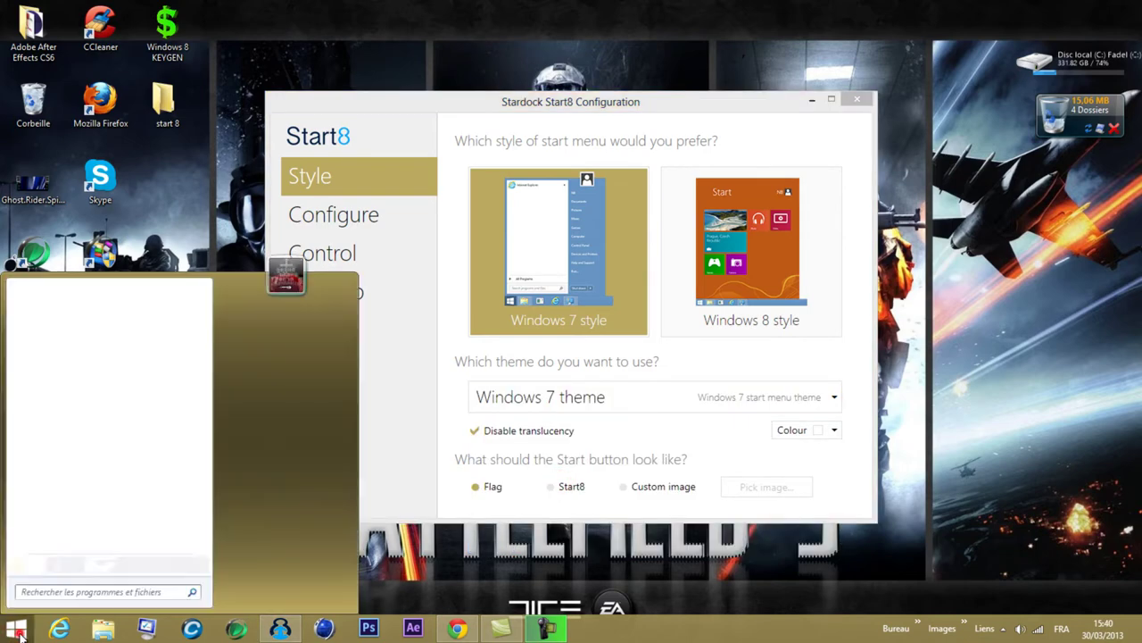
click(18, 627)
click(18, 627)
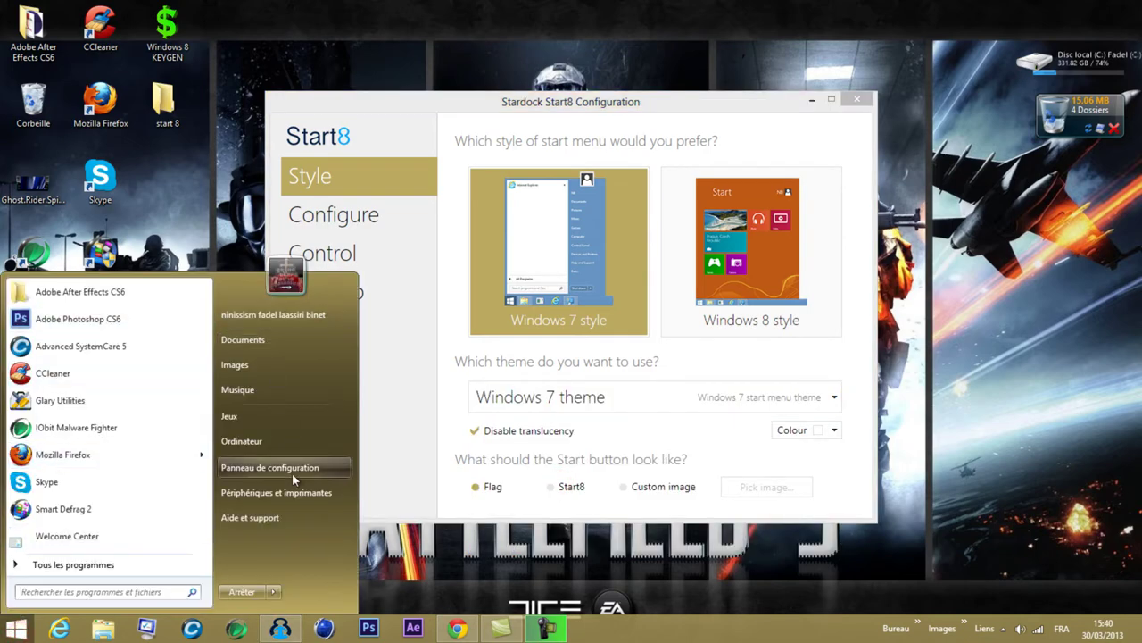
Step: Turn off the Disable translucency option, preview the Start menu, and close it
click(500, 487)
click(501, 437)
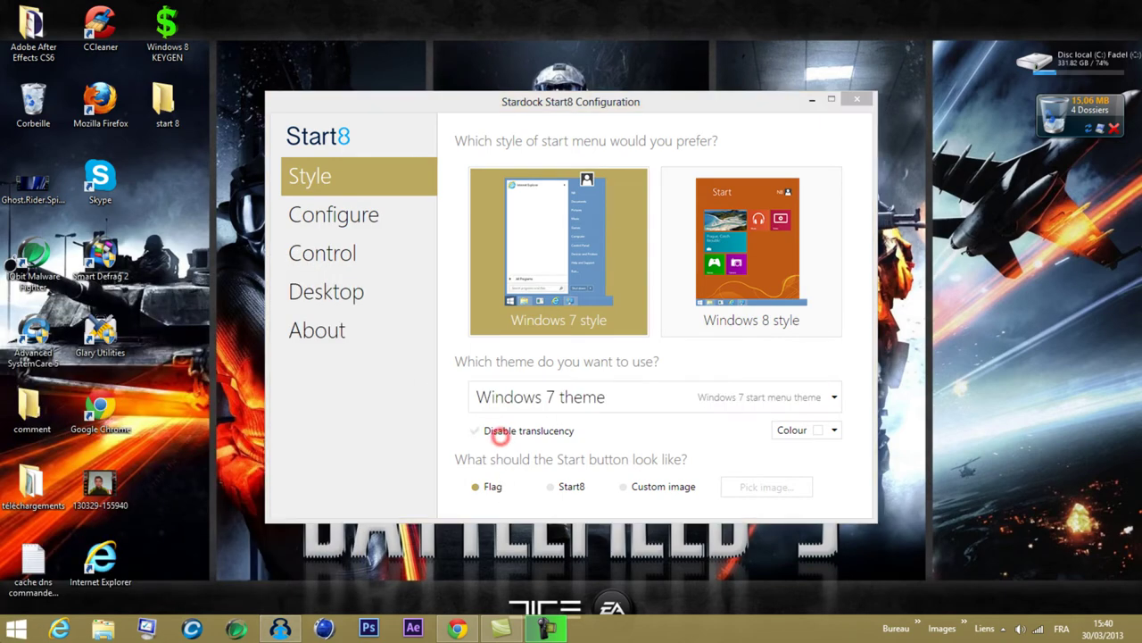
click(17, 627)
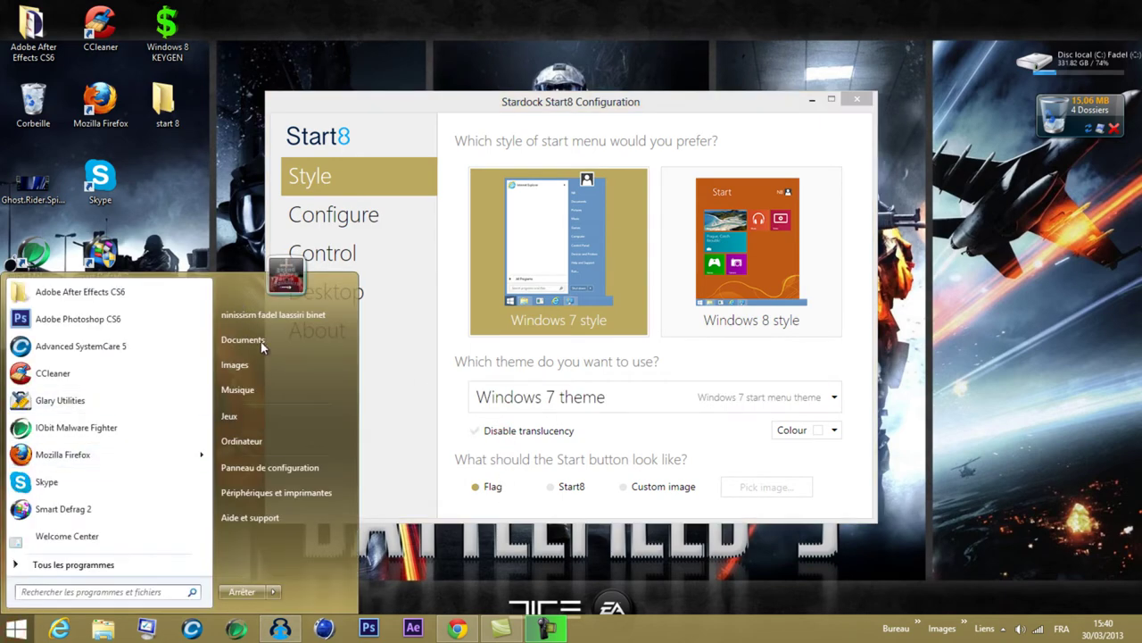
click(450, 566)
click(490, 179)
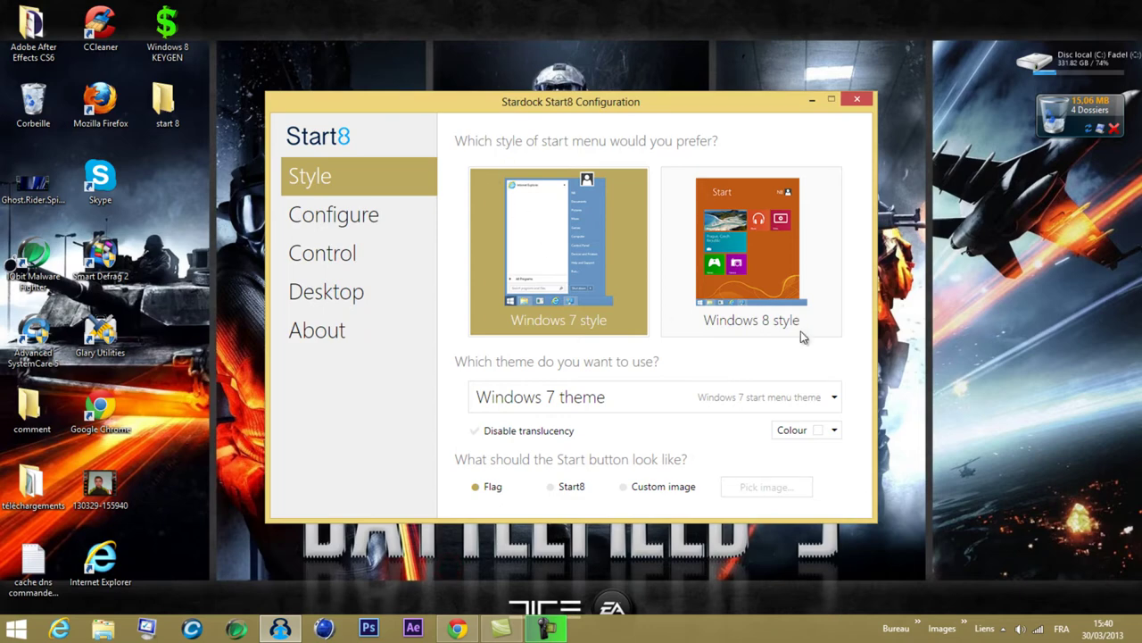
Step: Switch the start menu to the Windows 8 style, preview its applications view, and close it
click(750, 268)
click(16, 630)
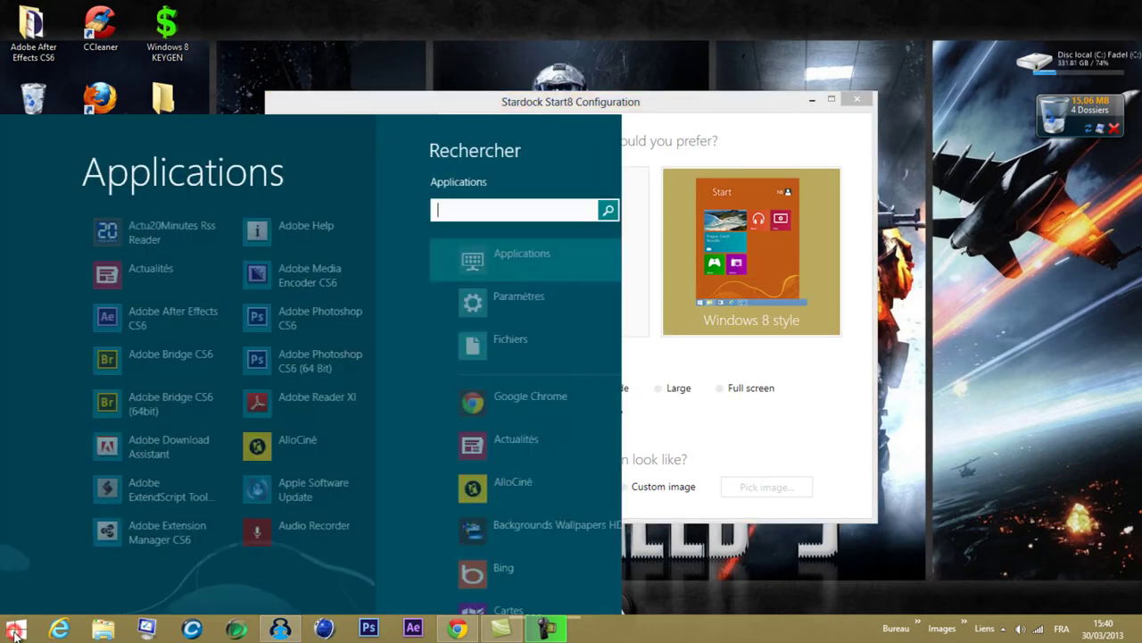
click(545, 108)
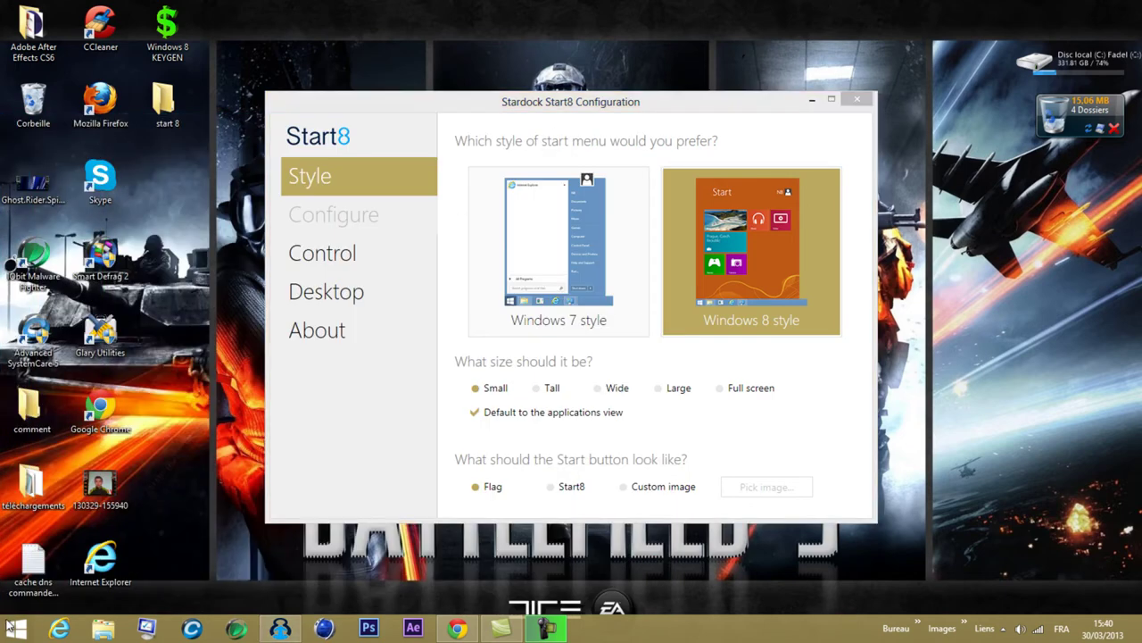
Step: Display the Accueil tiles of the Windows 8 style menu, view the account options, and close the menu
click(15, 630)
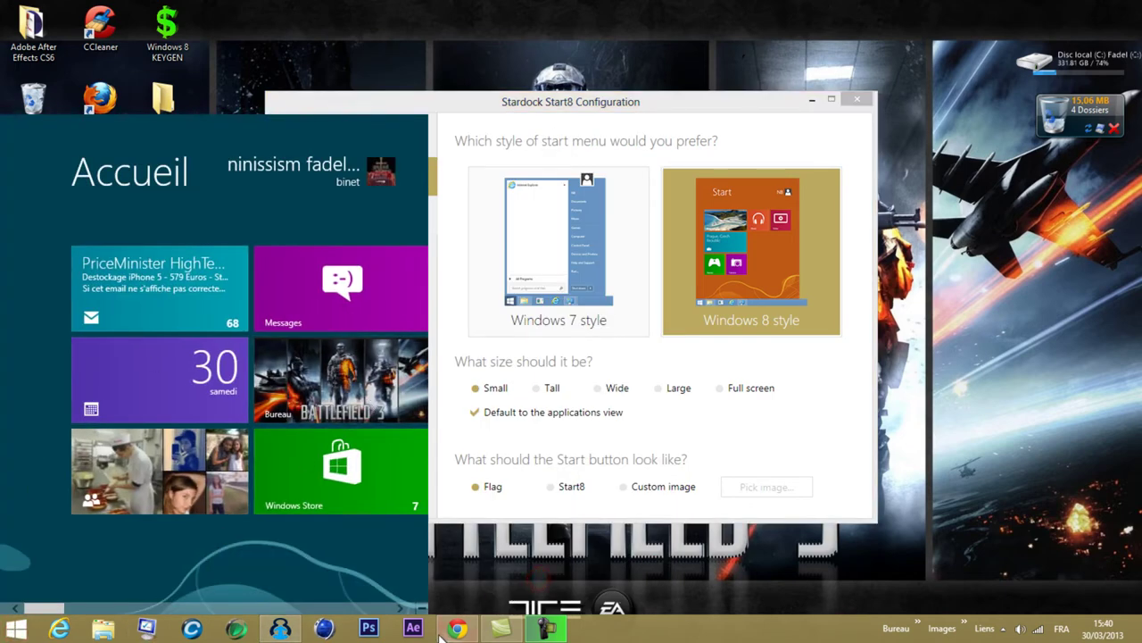
click(764, 102)
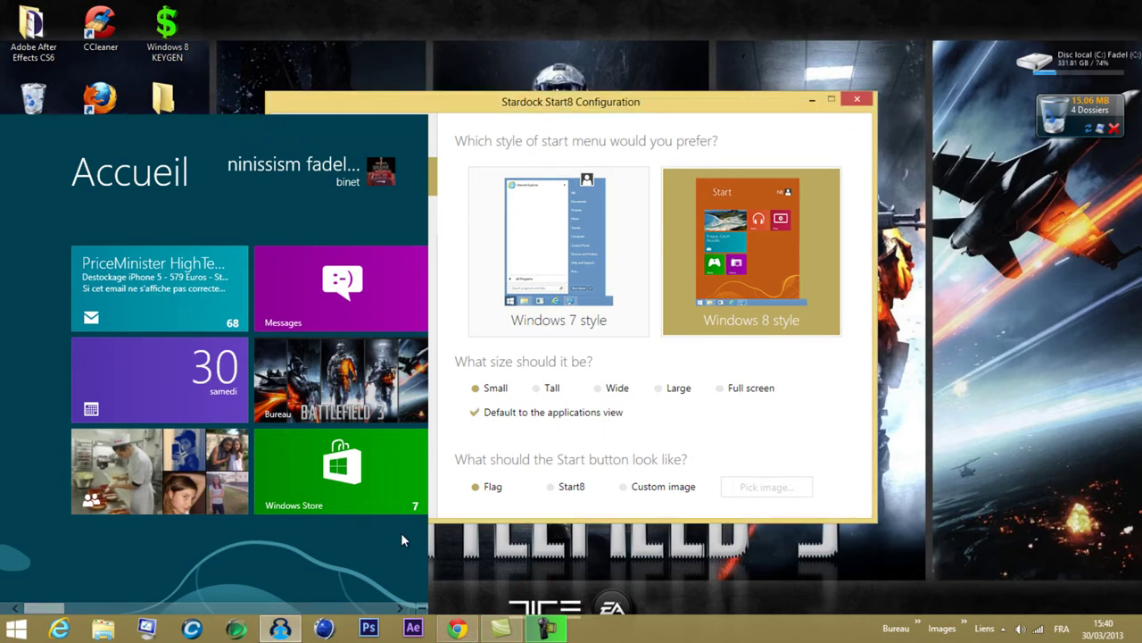
click(275, 168)
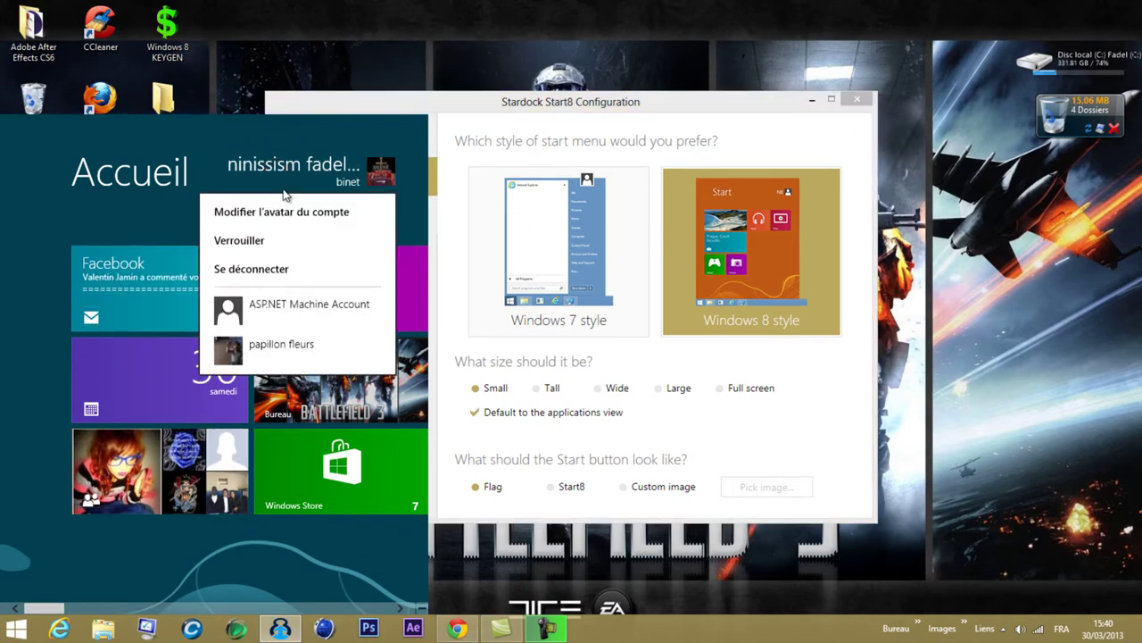
click(298, 295)
click(3, 444)
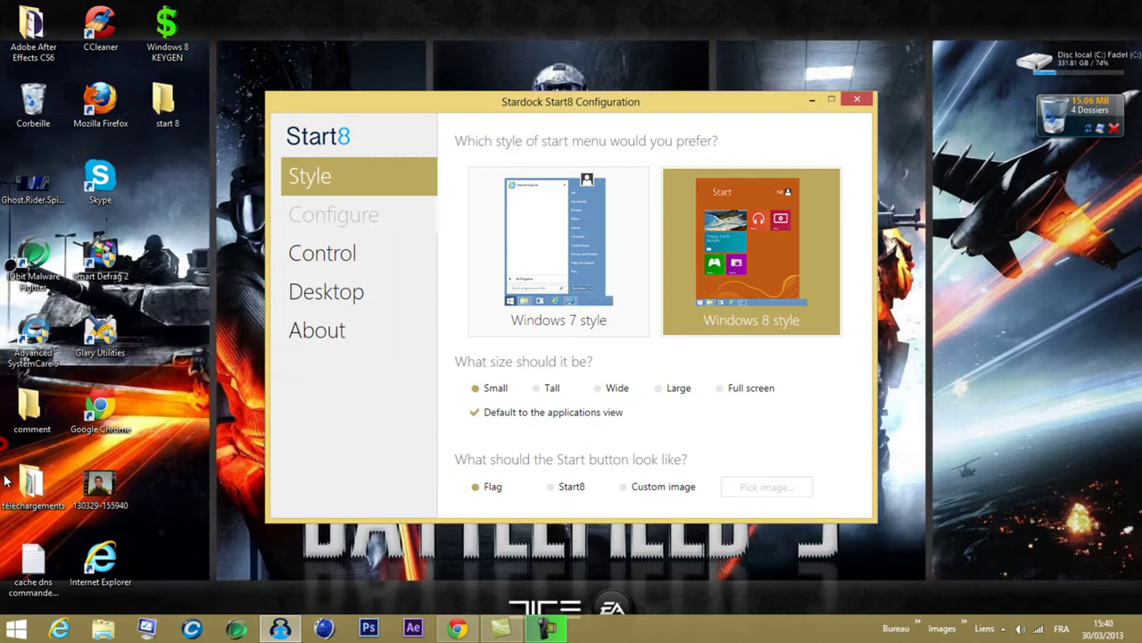
Step: Display the Windows 8 style Start menu again and browse through its Accueil tiles
click(16, 629)
click(16, 628)
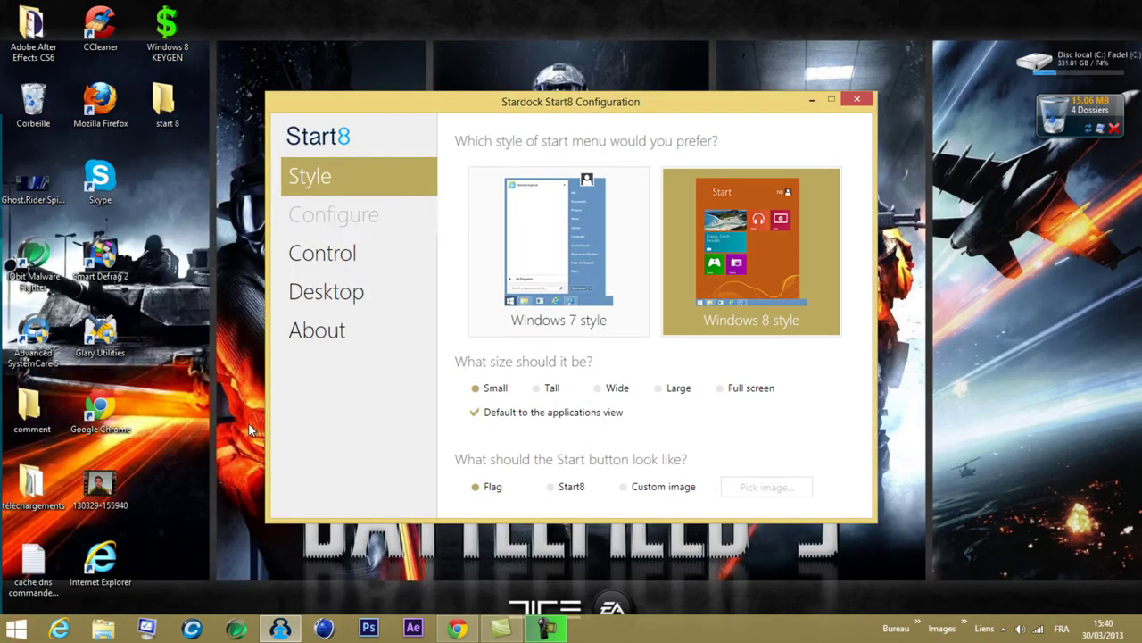
click(20, 630)
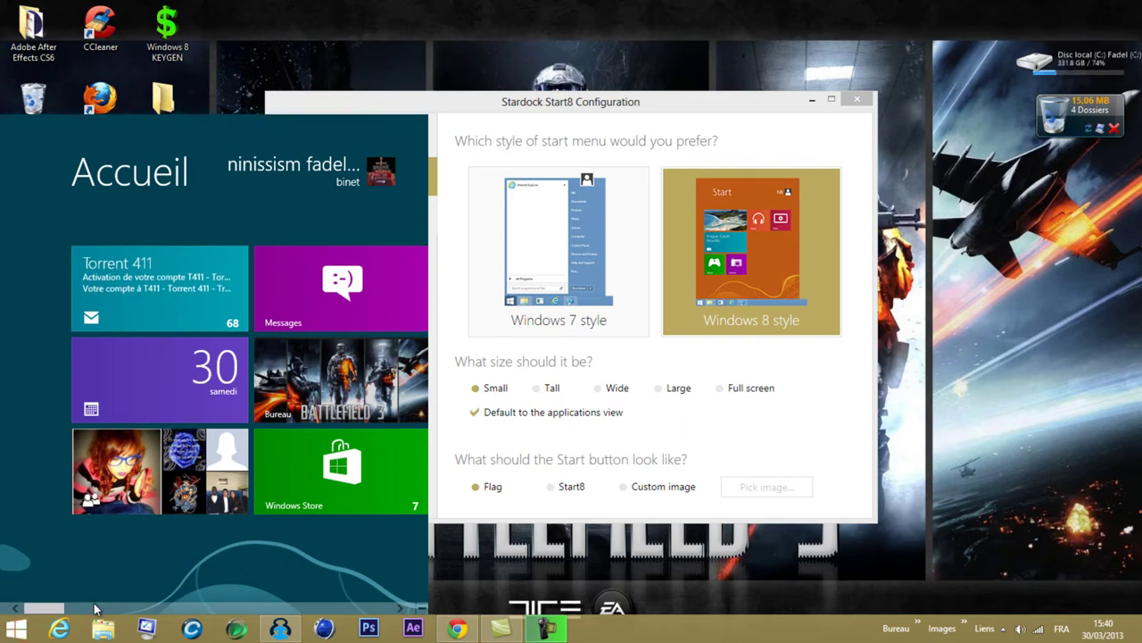
scroll(96, 609, down, 3)
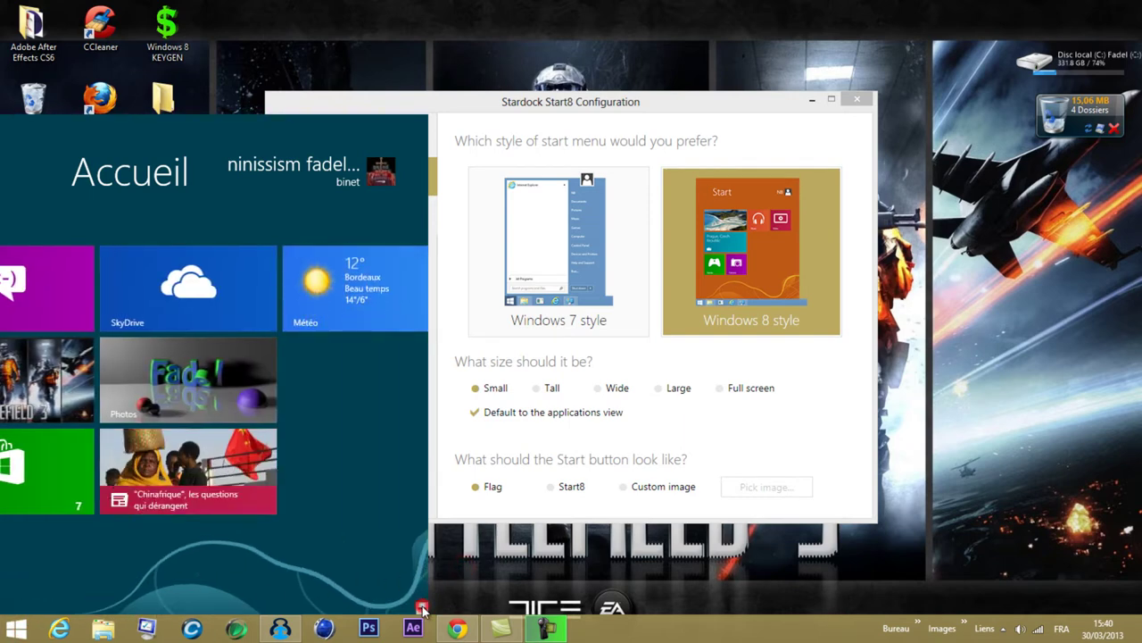
Step: View the Accueil tiles as a zoomed-out overview, check the account options, and close the Start menu
scroll(422, 607, down, 5)
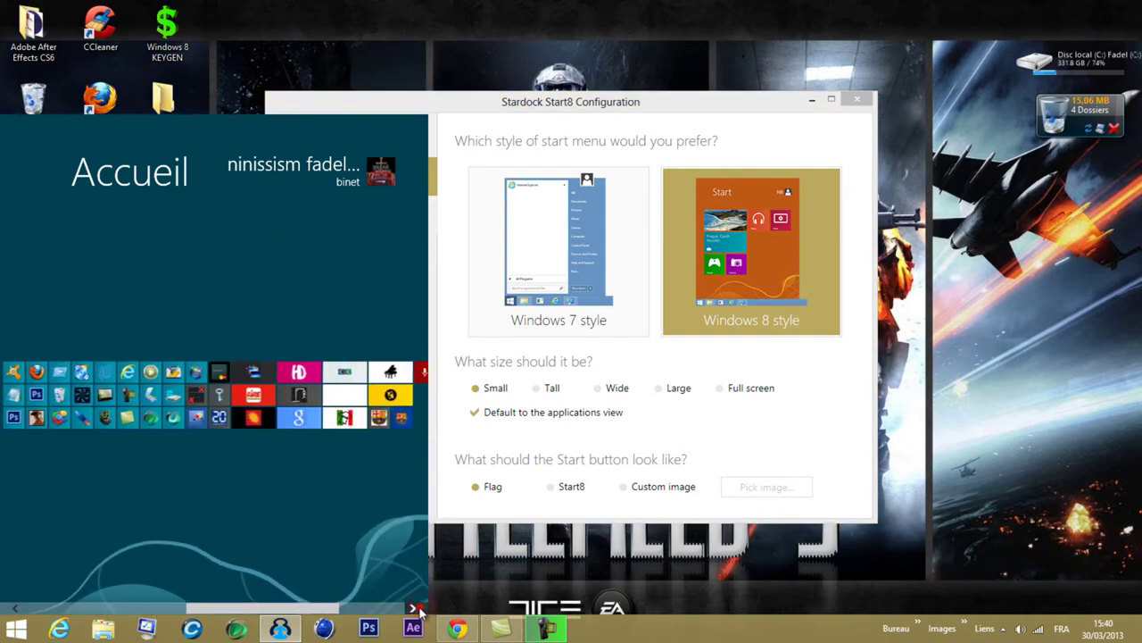
scroll(419, 609, up, 8)
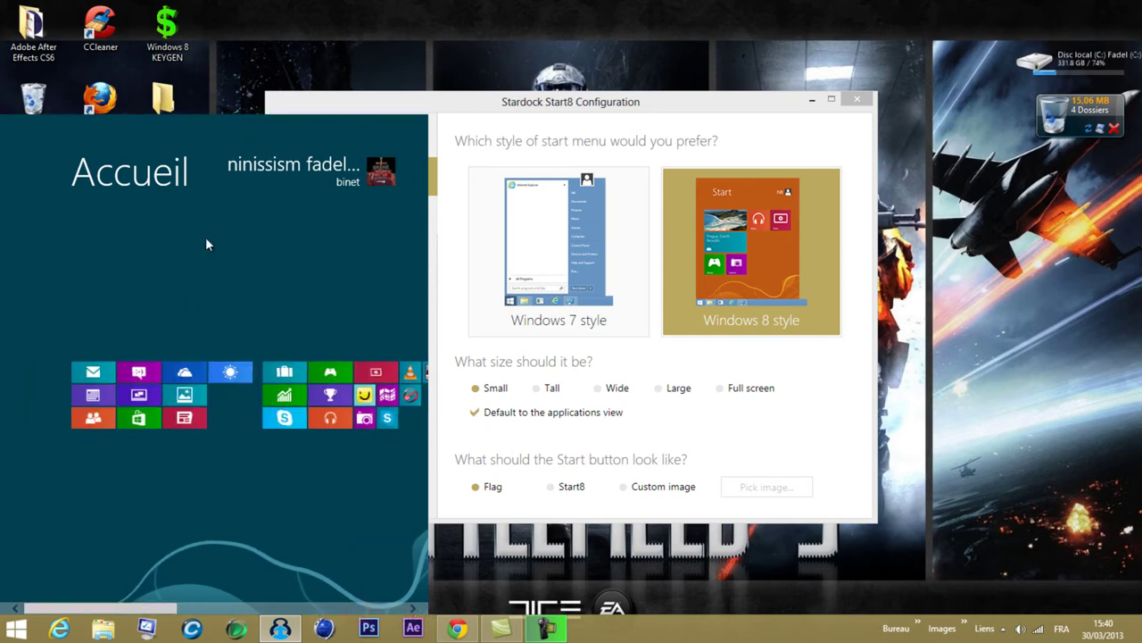
click(343, 164)
click(564, 304)
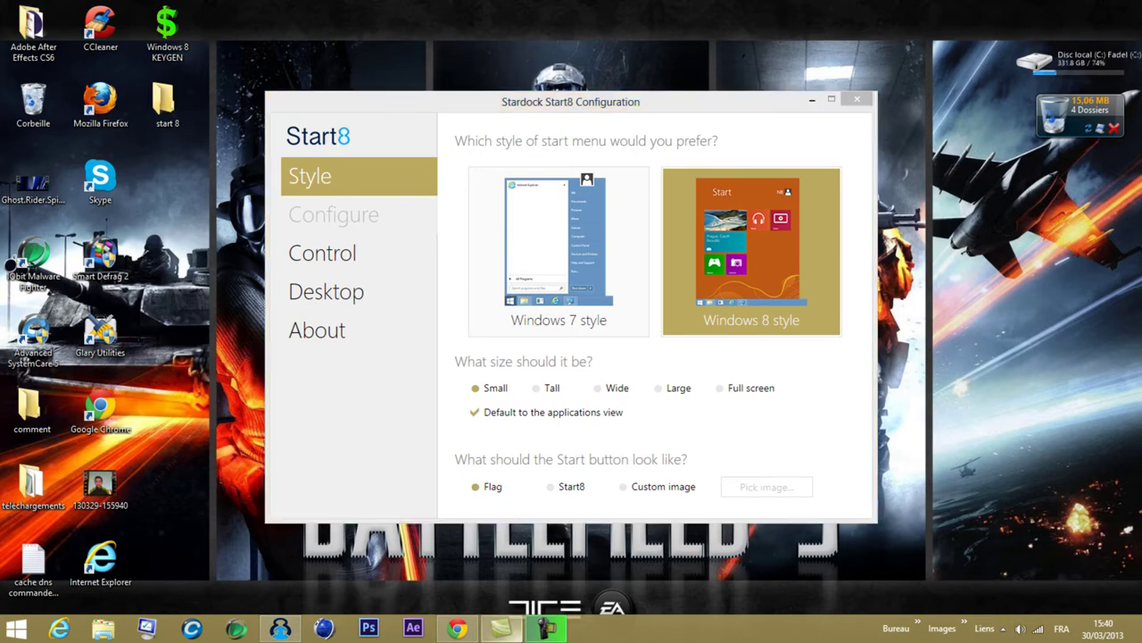
Step: Set the Windows 8 style menu size to Tall, preview the Start menu, and close it
mouse_move(540, 634)
click(546, 489)
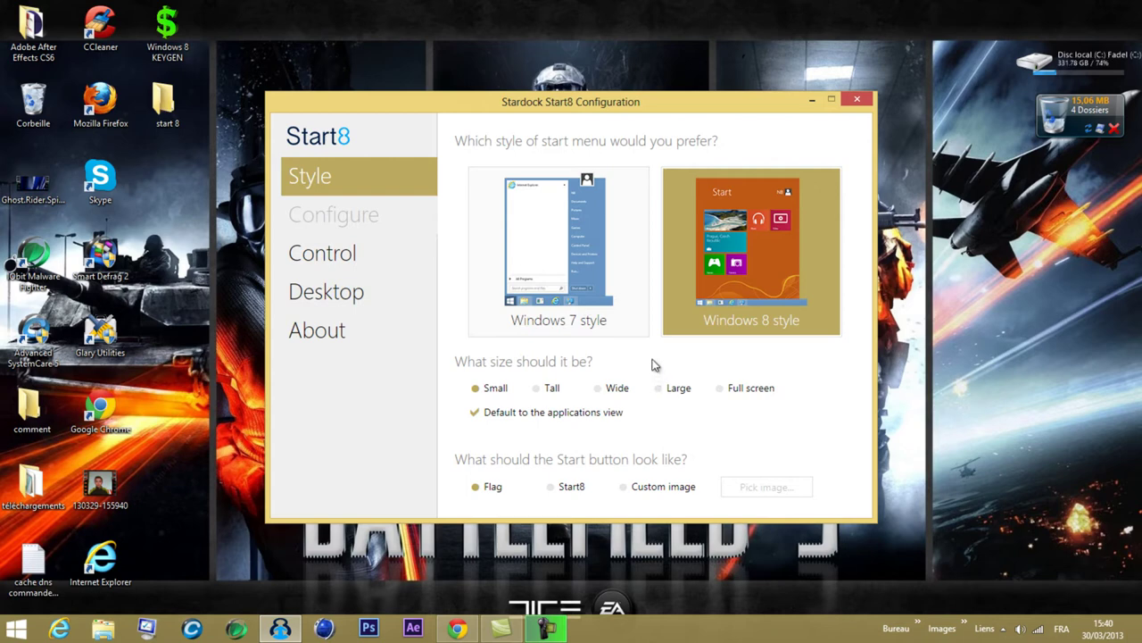
click(550, 388)
click(18, 630)
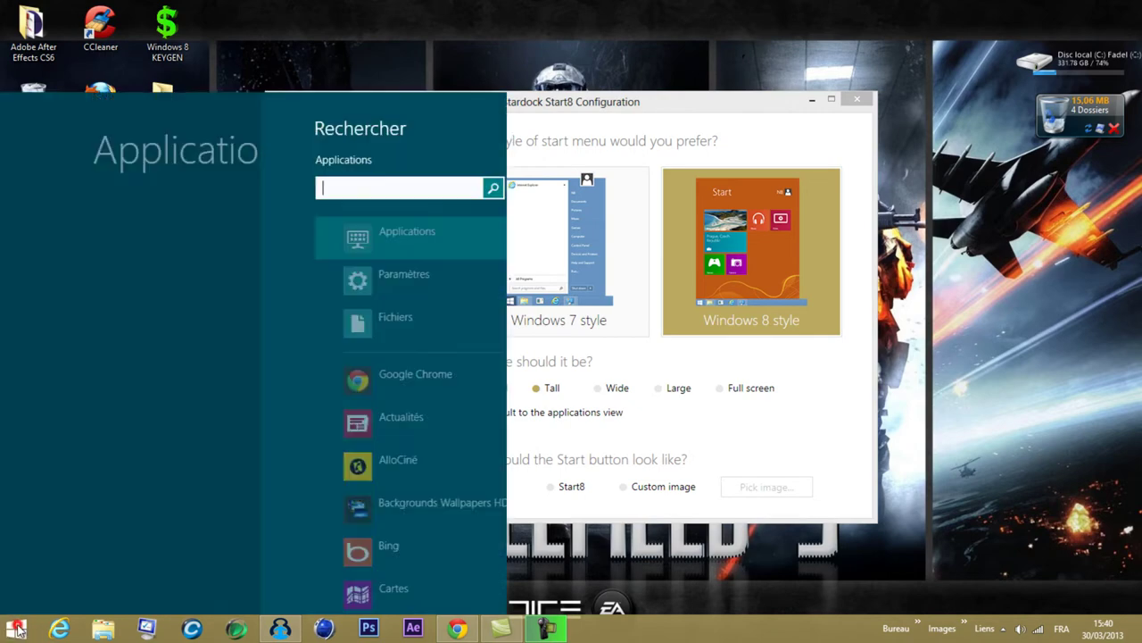
click(767, 576)
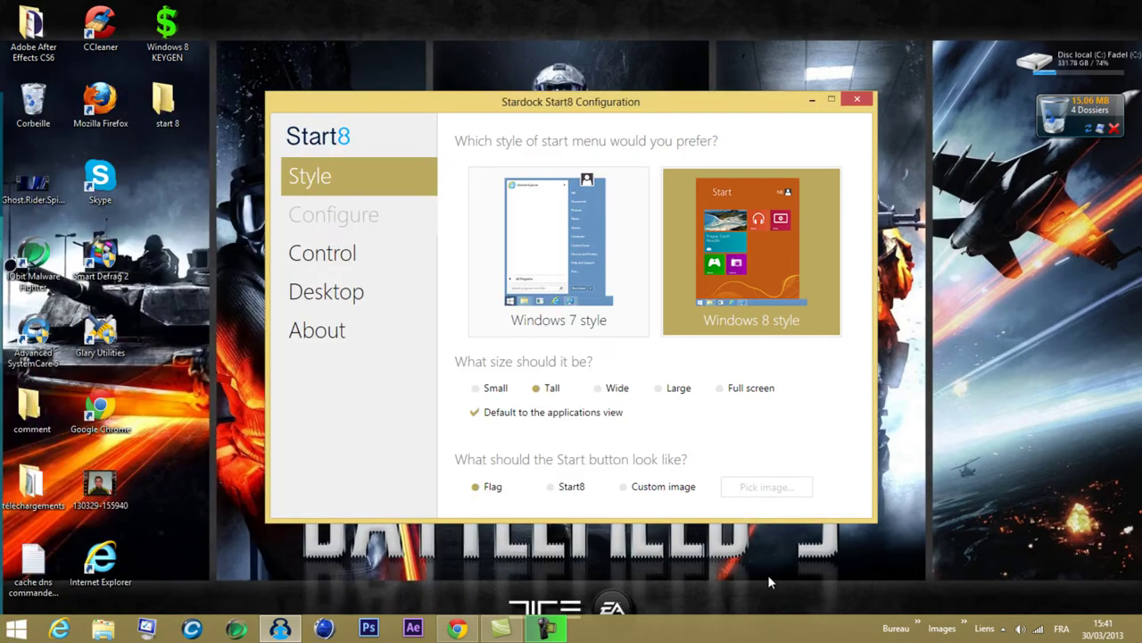
Step: Set the menu size to Wide, preview the Accueil tiles and account area, and close the menu
click(618, 388)
click(32, 630)
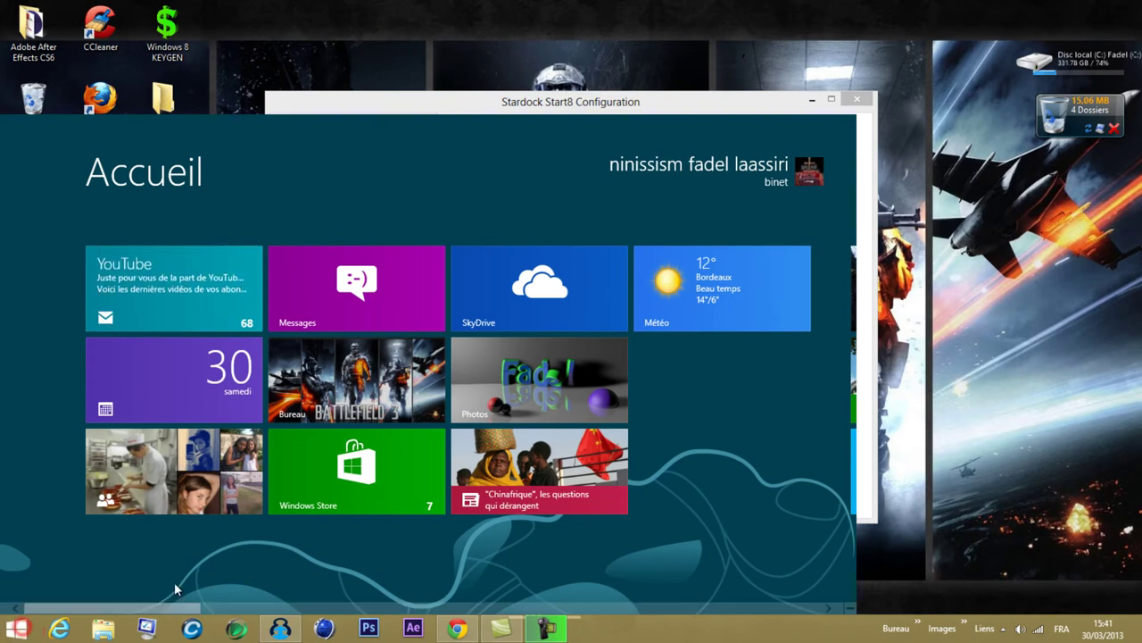
click(945, 526)
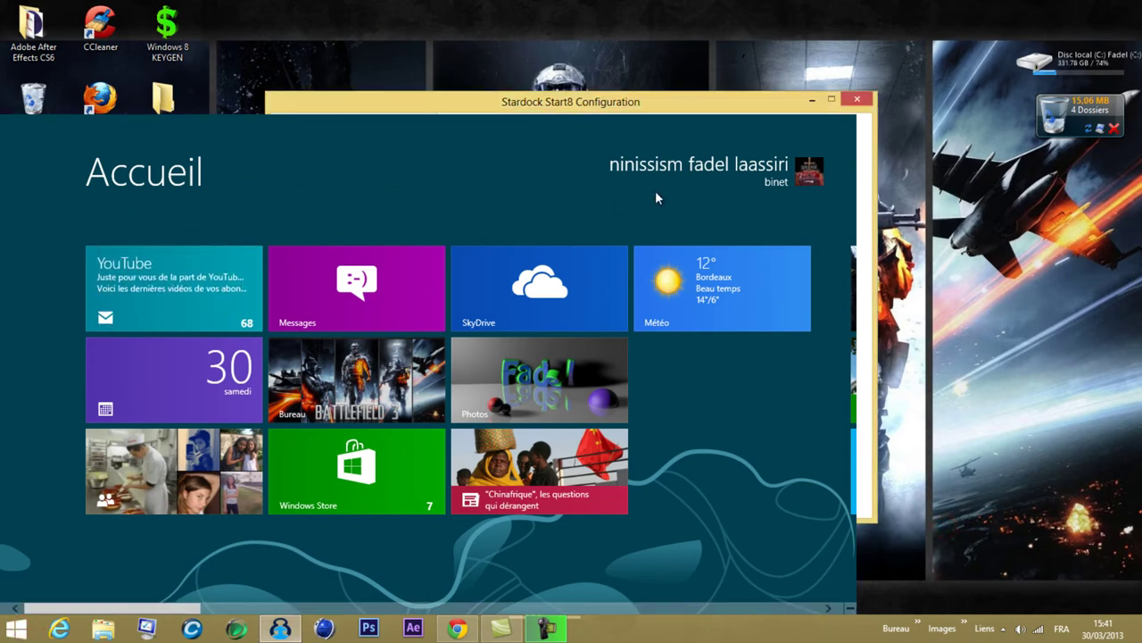
click(729, 183)
click(362, 249)
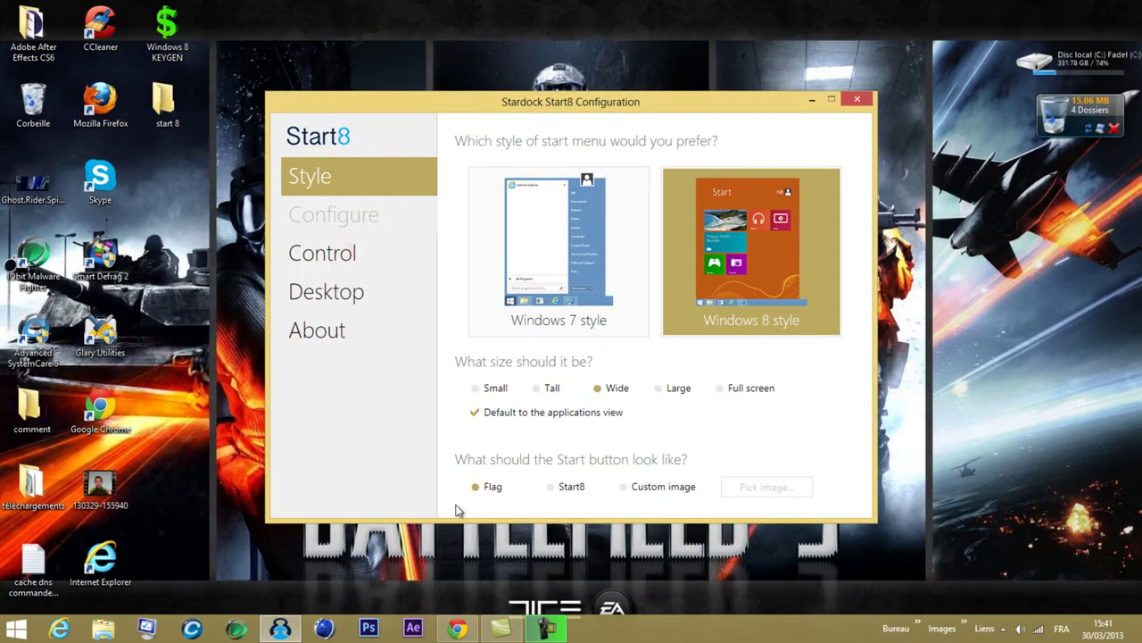
Step: Change the menu size to Large, then open and close the Start menu to preview it
click(658, 387)
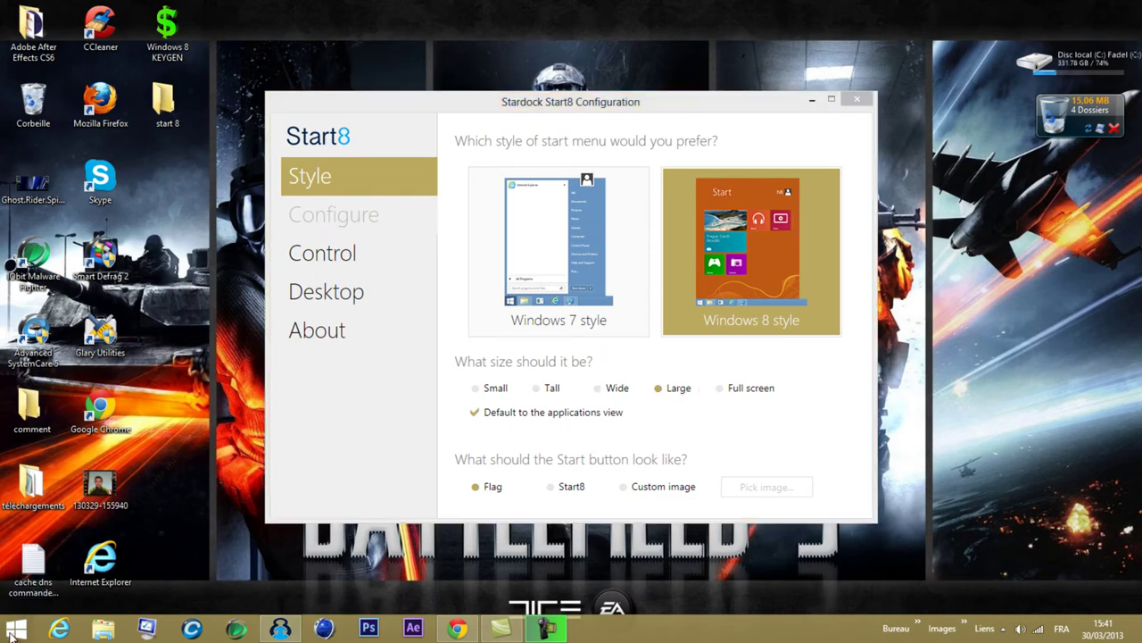
click(12, 630)
click(13, 630)
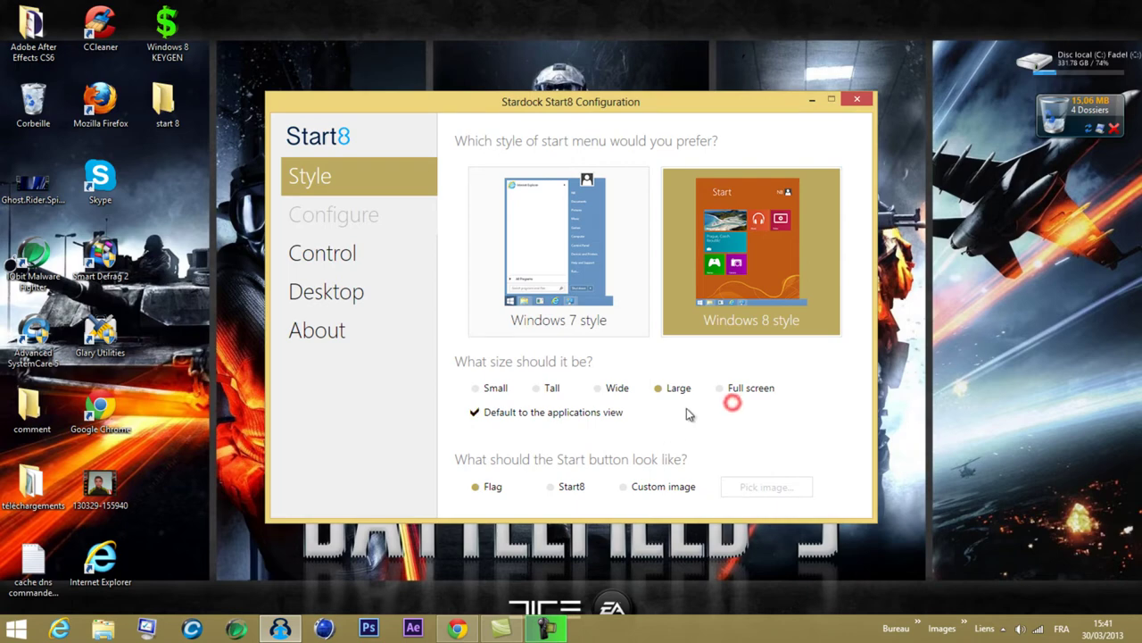
Step: Set the menu size to Full screen, preview the full-screen Accueil, and return to the desktop
click(725, 387)
key(super)
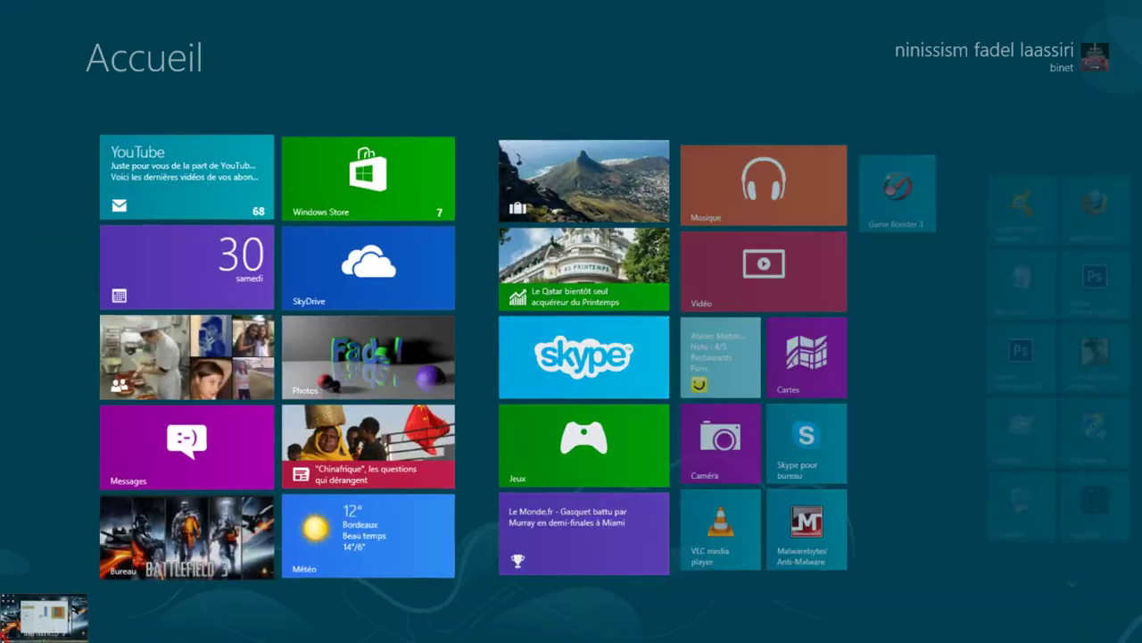
key(super)
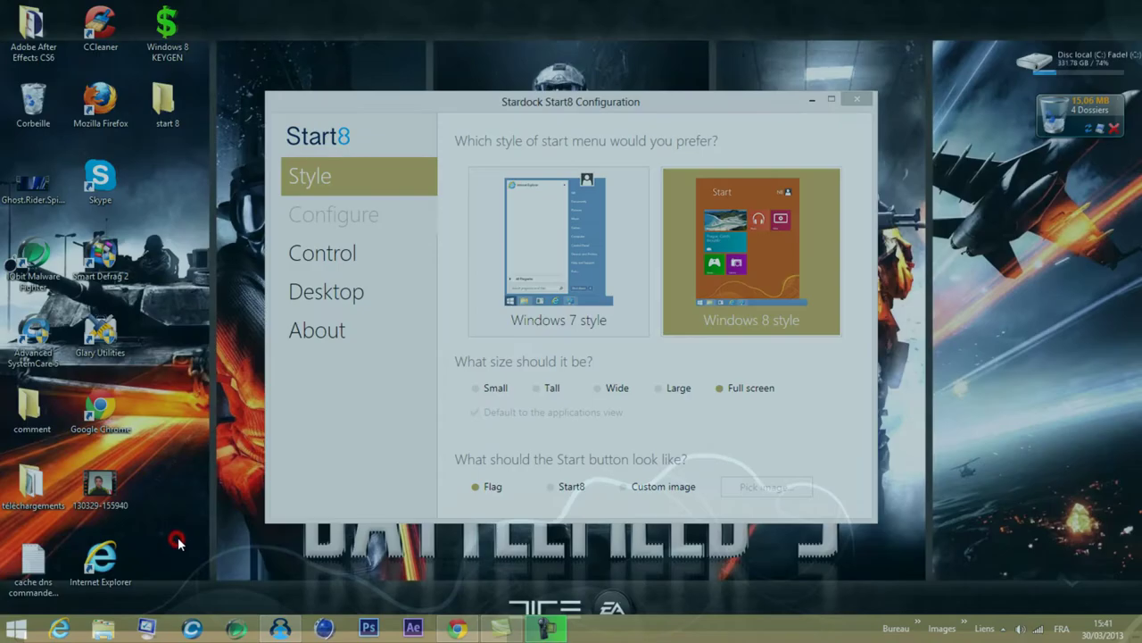
Step: Switch the start menu to the Windows 7 style and look through the Configure, About and Desktop settings before returning to Style
click(554, 266)
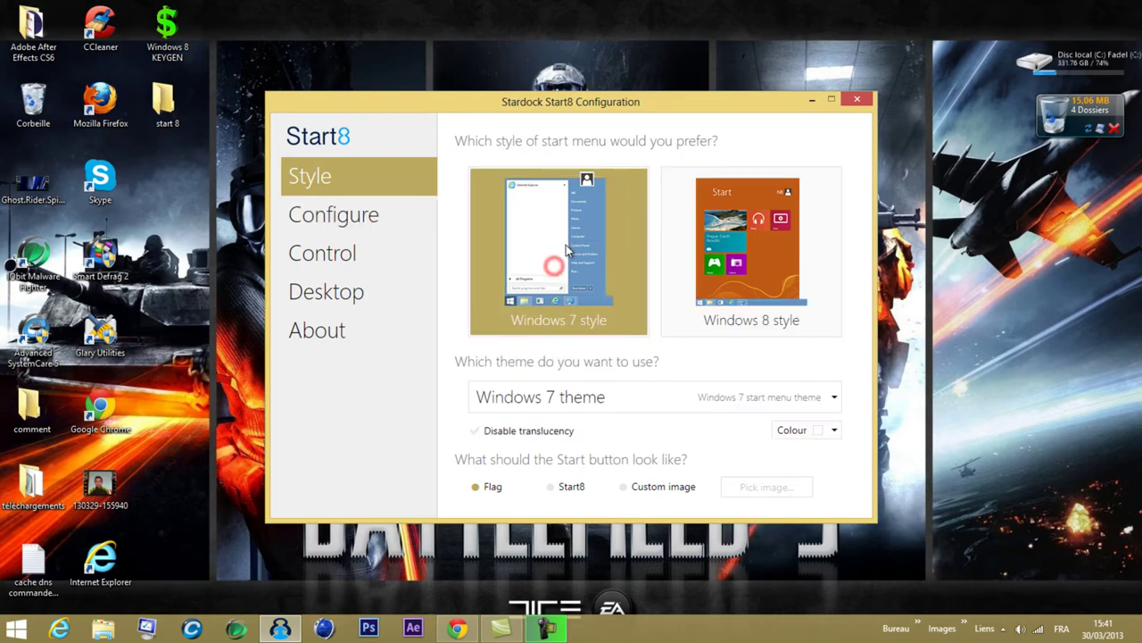
click(366, 225)
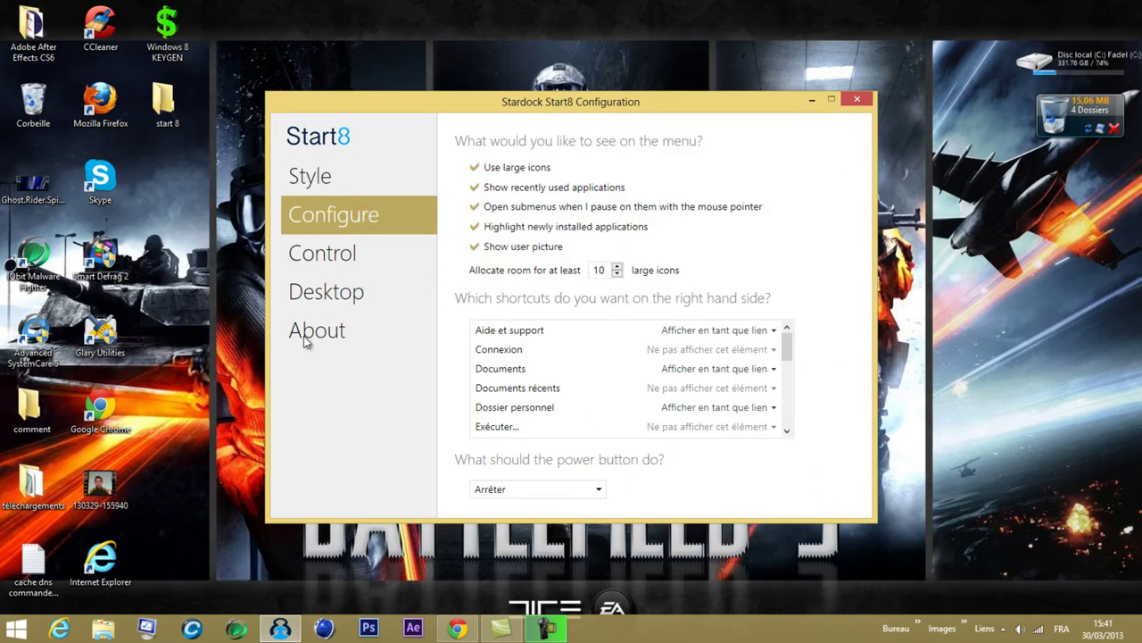
click(356, 330)
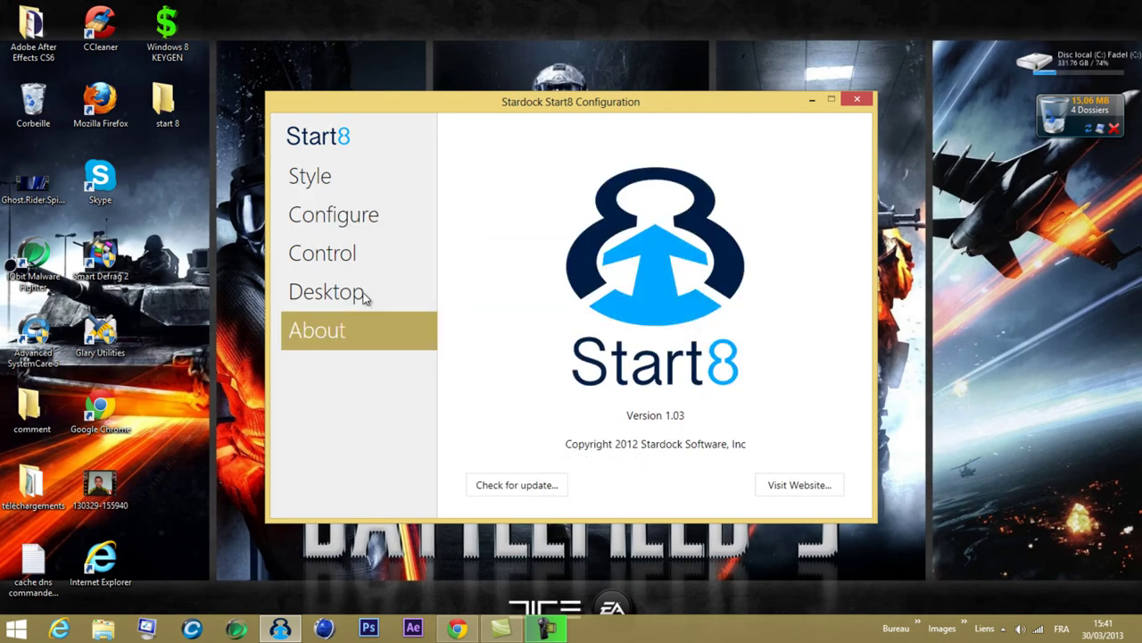
click(363, 292)
click(355, 159)
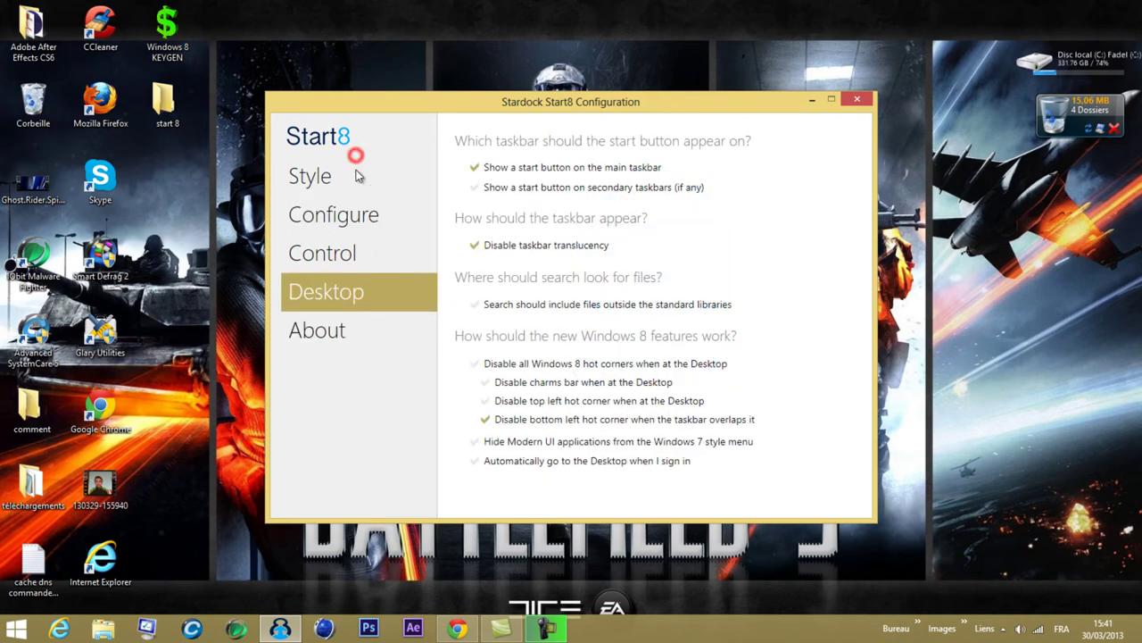
click(414, 173)
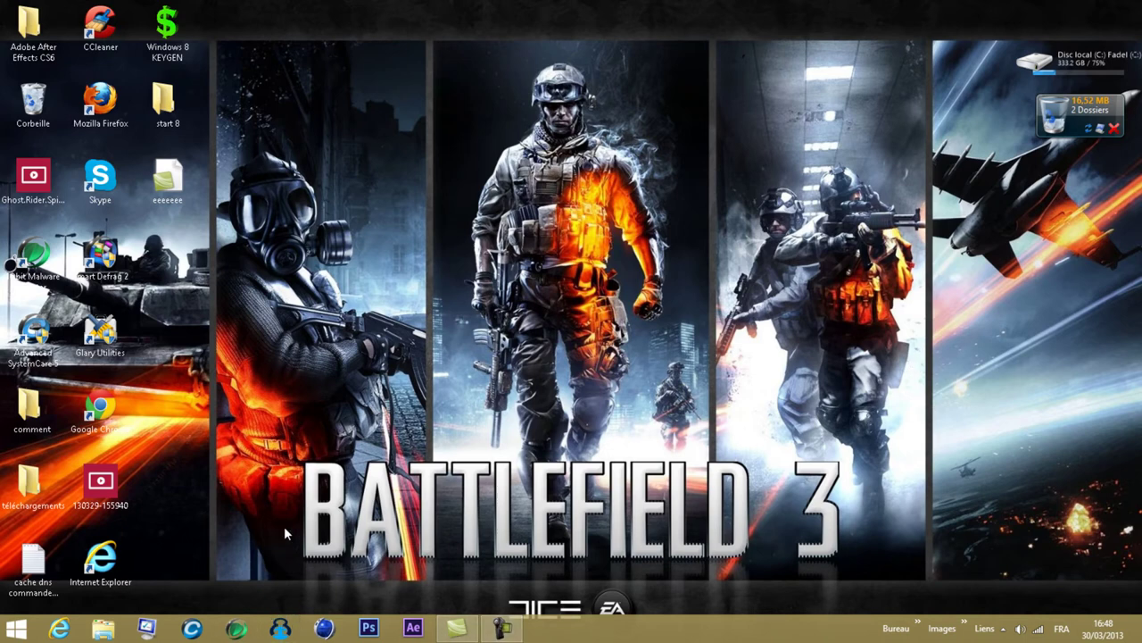
Step: Preview the Windows 7 style Start menu from the desktop, close it, and reopen the Start8 configuration
click(16, 628)
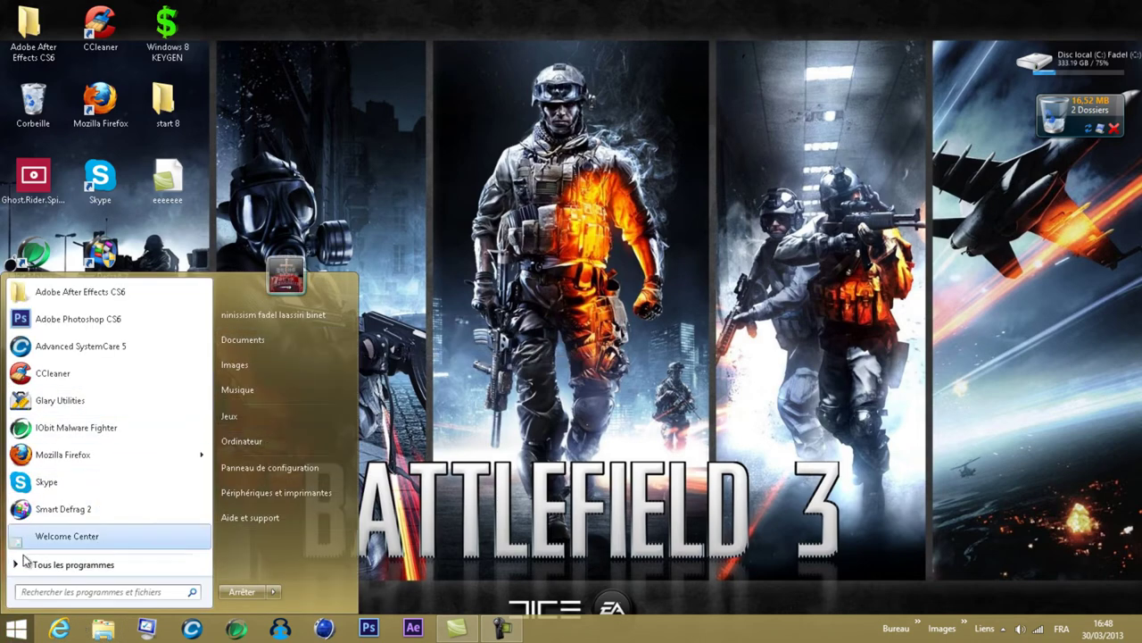
click(523, 362)
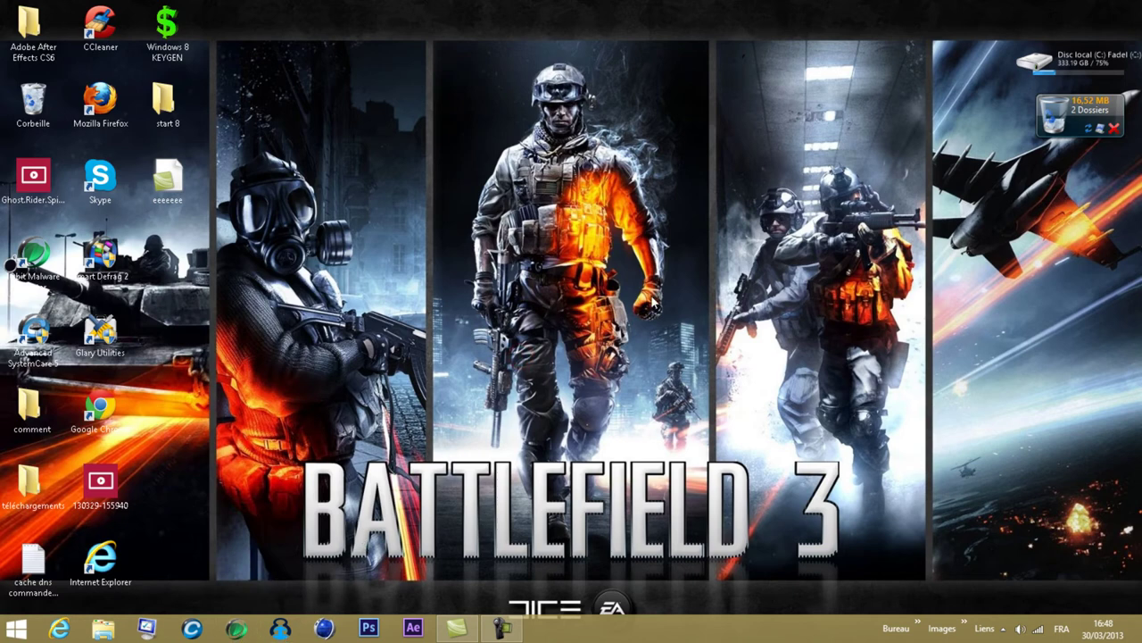
click(277, 633)
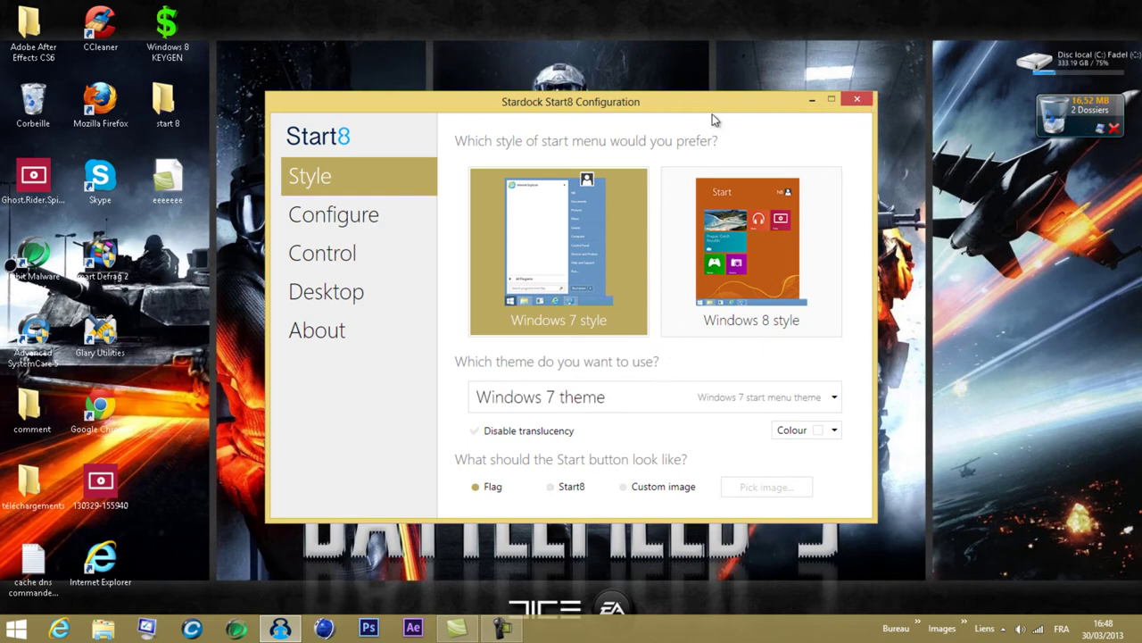
click(302, 536)
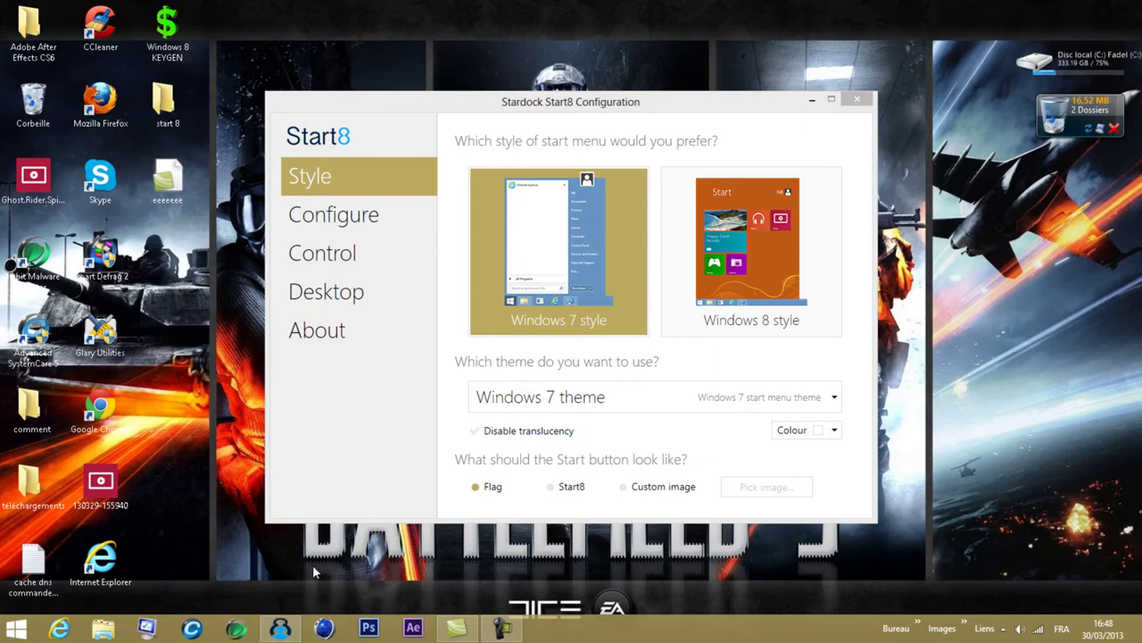
click(295, 511)
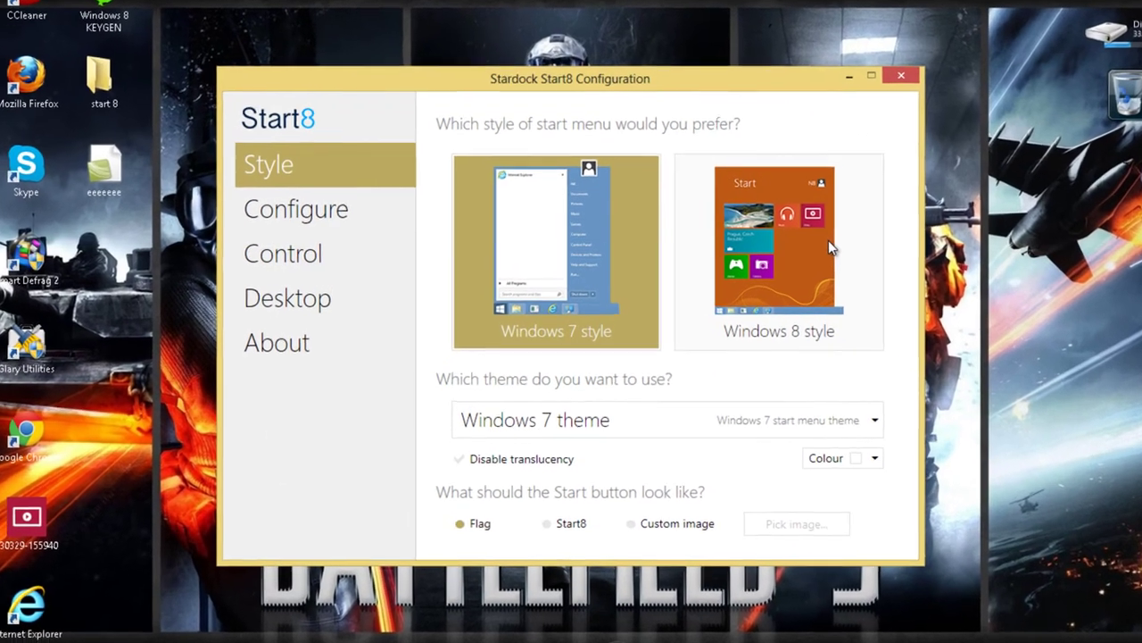
click(828, 240)
click(563, 255)
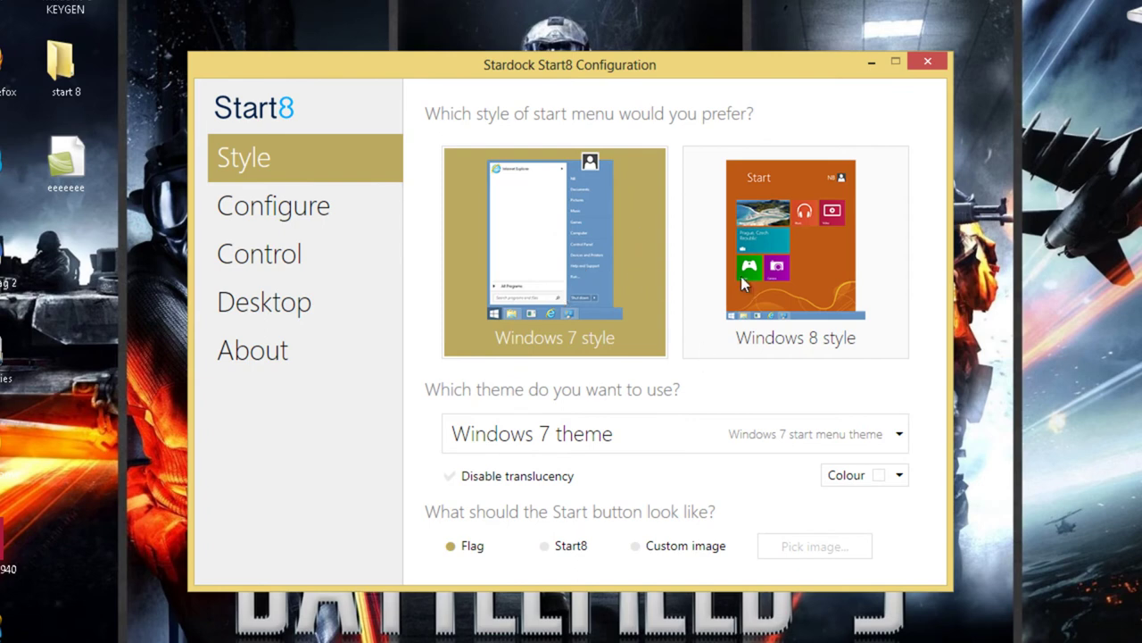
Step: Change the Start button look to Start8, then open and close the Start menu with the new button
click(430, 514)
click(572, 550)
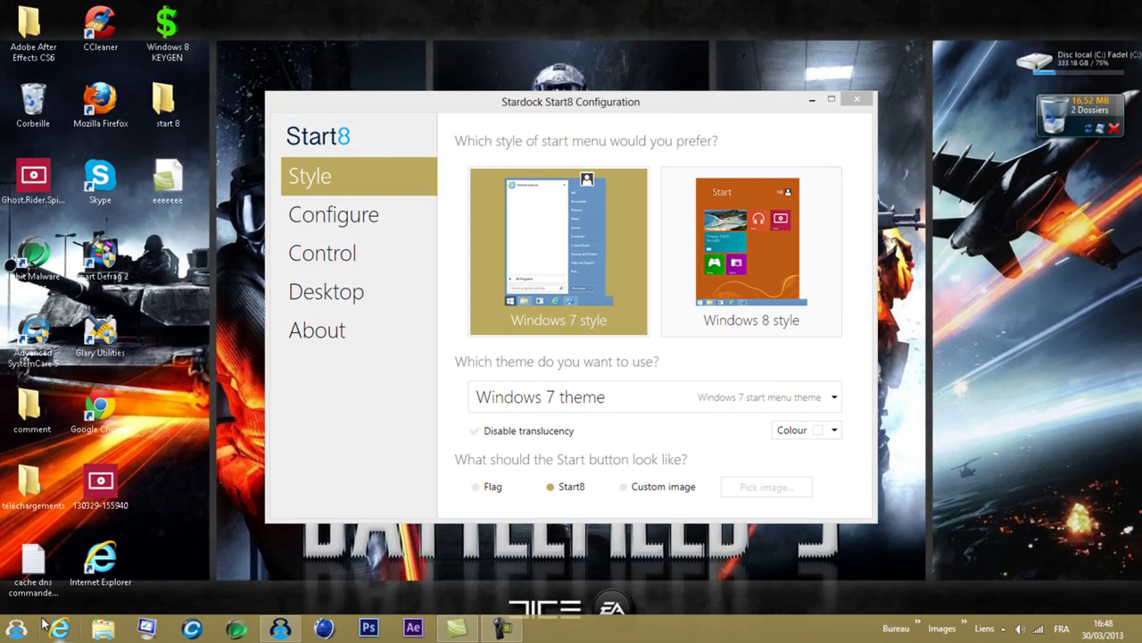
click(18, 629)
click(18, 629)
Step: Set the Start button look back to Flag, preview the Start menu, and close it
click(476, 487)
click(16, 629)
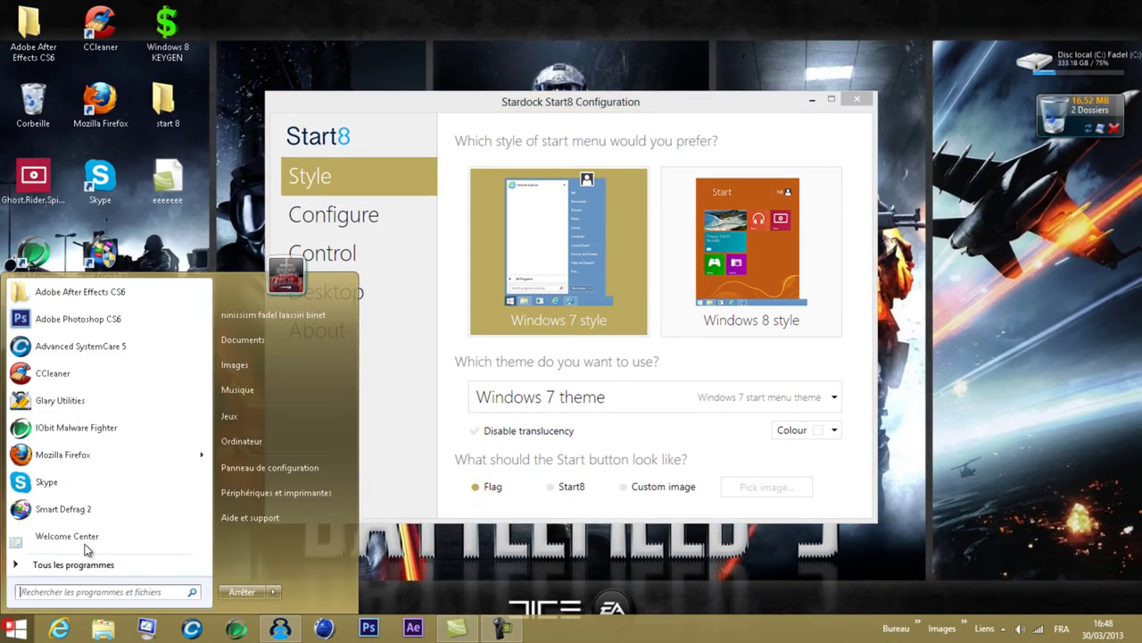
click(826, 511)
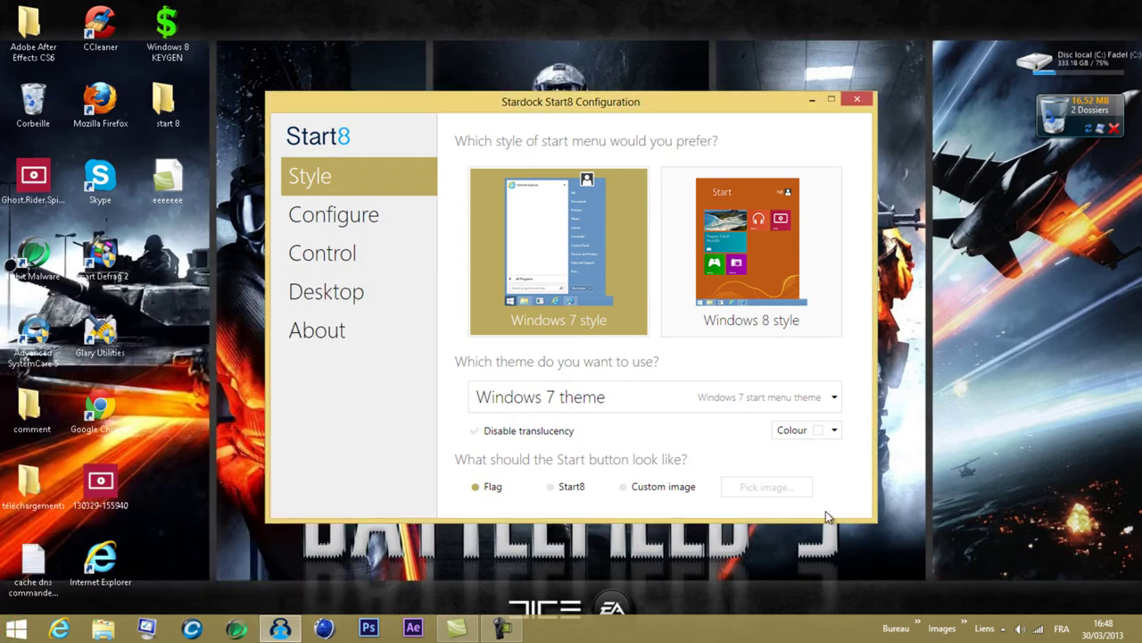
Step: Set the Start button look to Custom image, view the available StartButtons images, and close the file dialog without choosing one
click(663, 491)
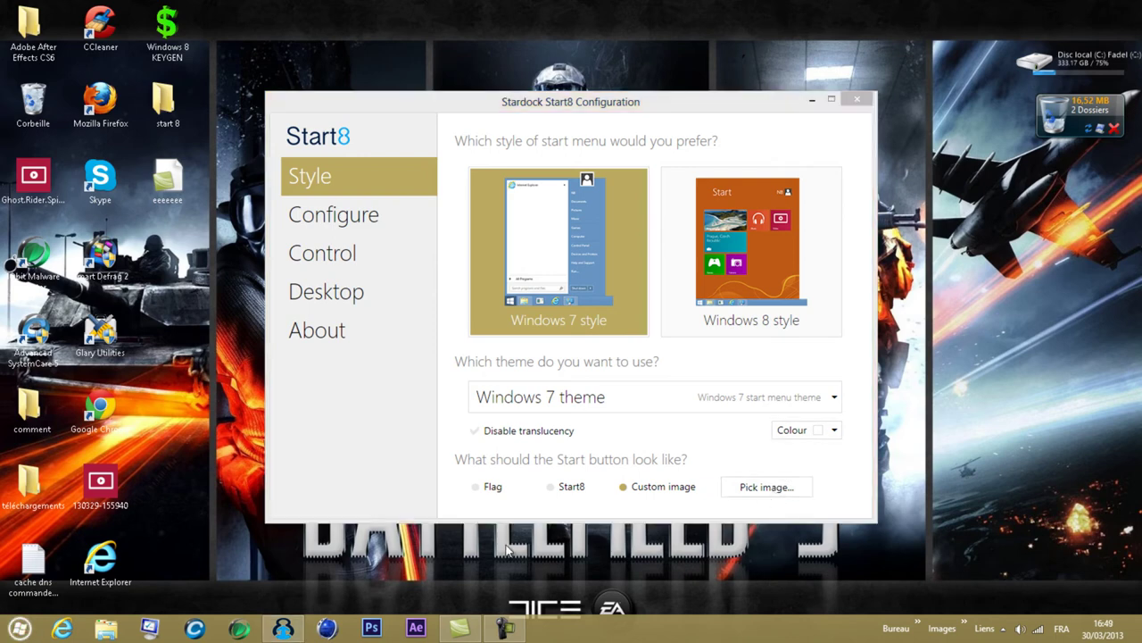
click(747, 487)
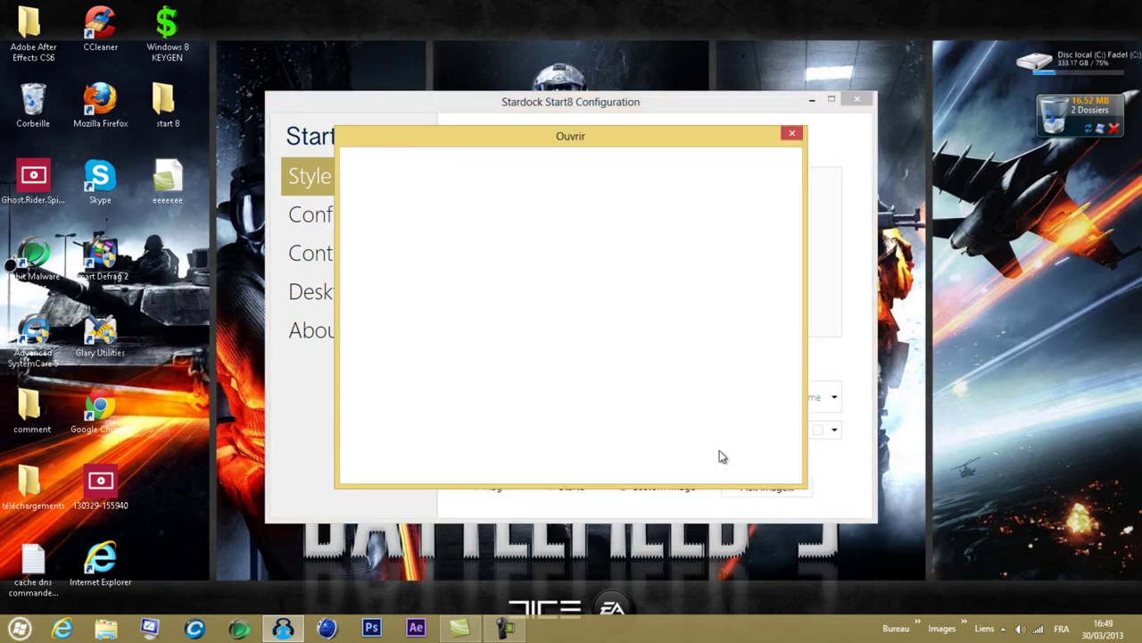
drag(684, 282, 696, 254)
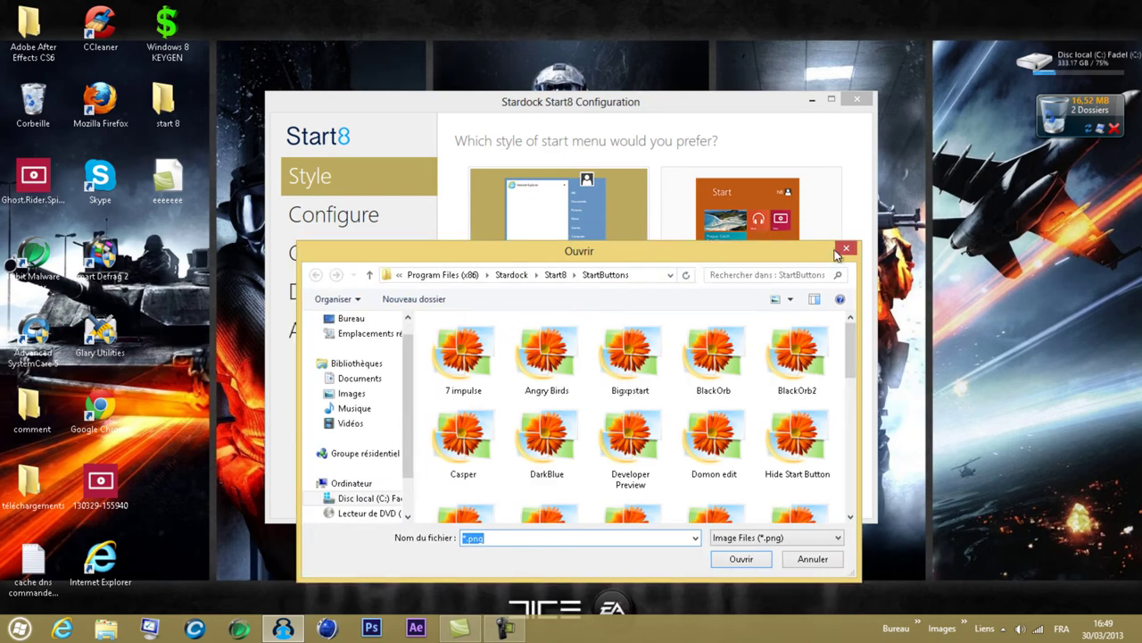
click(845, 249)
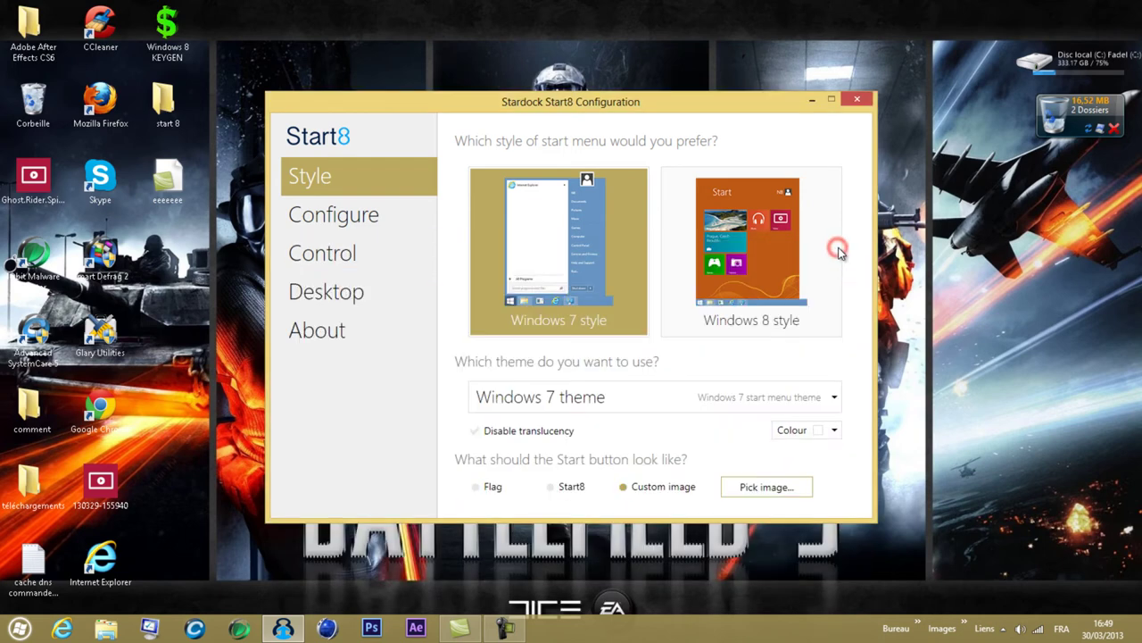
Step: View the computer's system properties from a maximized File Explorer window and open its advanced system settings
click(101, 630)
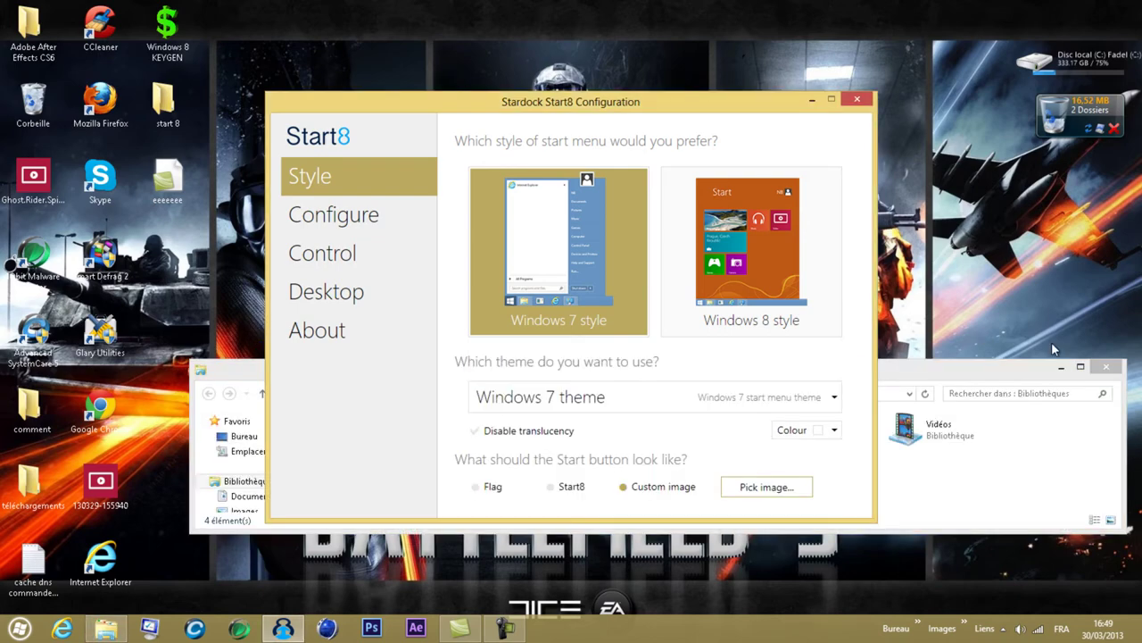
click(1081, 367)
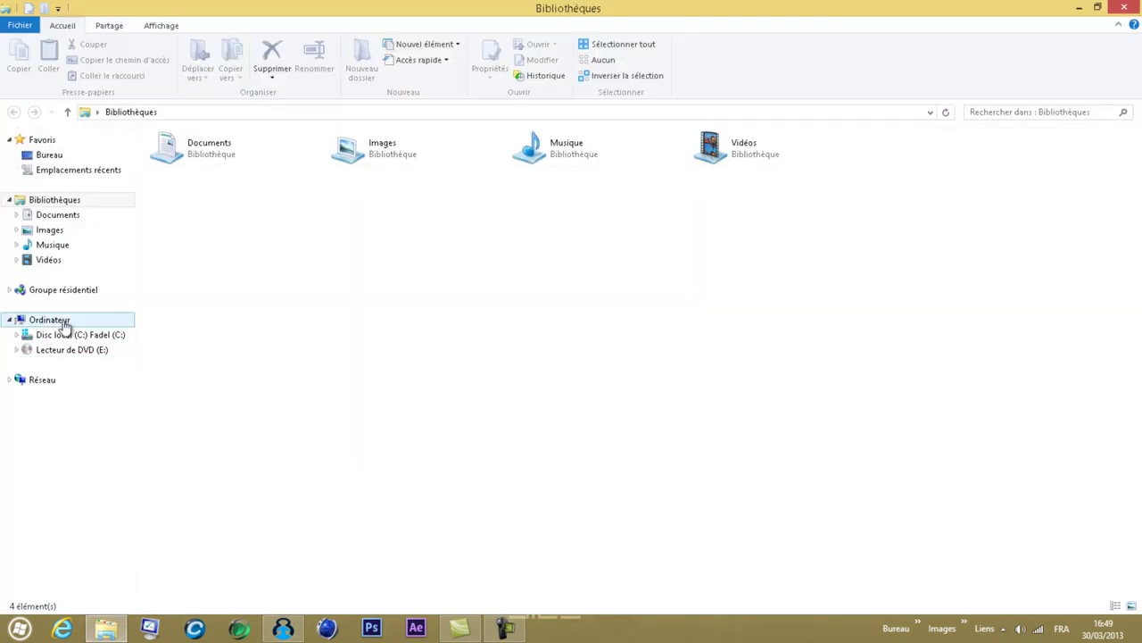
right_click(64, 325)
click(133, 495)
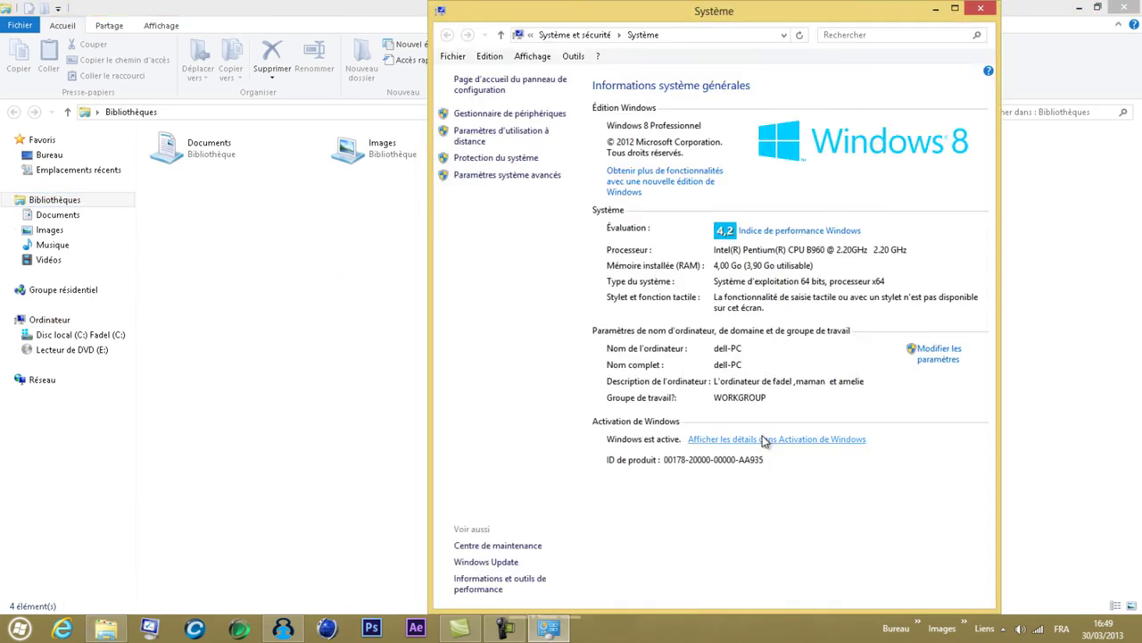
click(532, 179)
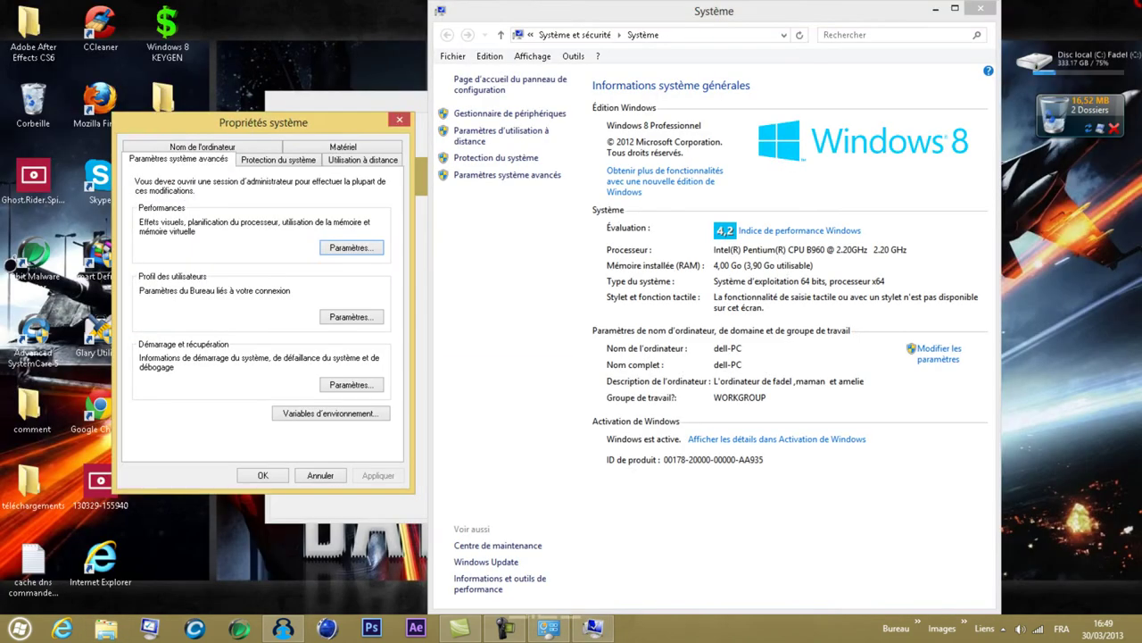
Step: Enable only "Afficher des miniatures au lieu d'icônes" in the performance visual effects, then apply and confirm the change
click(352, 247)
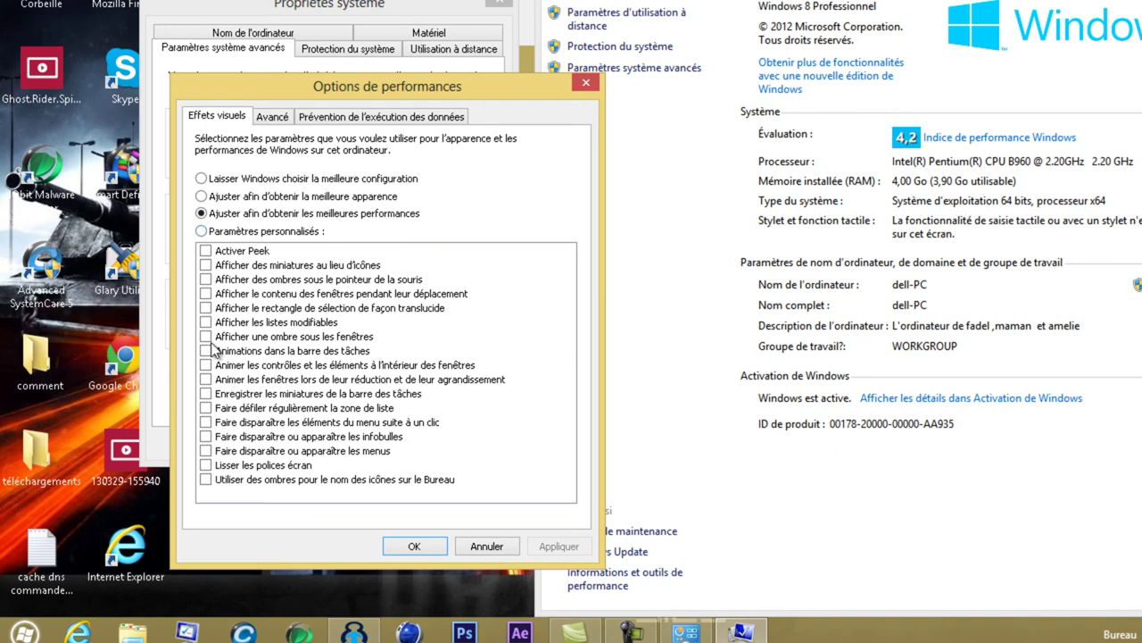
click(205, 265)
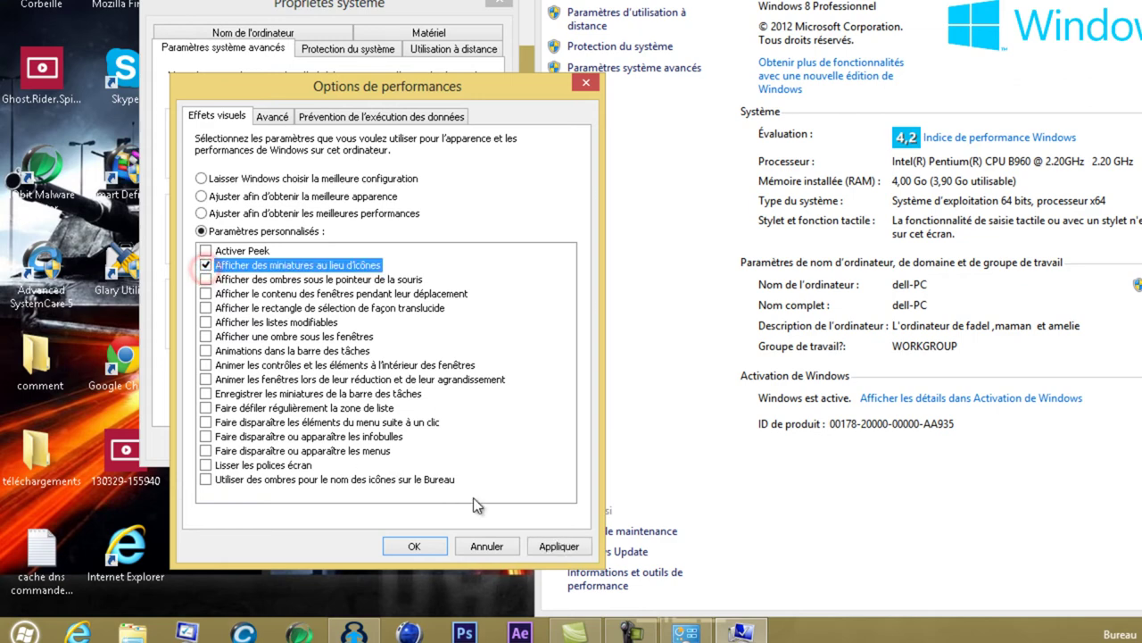
click(544, 547)
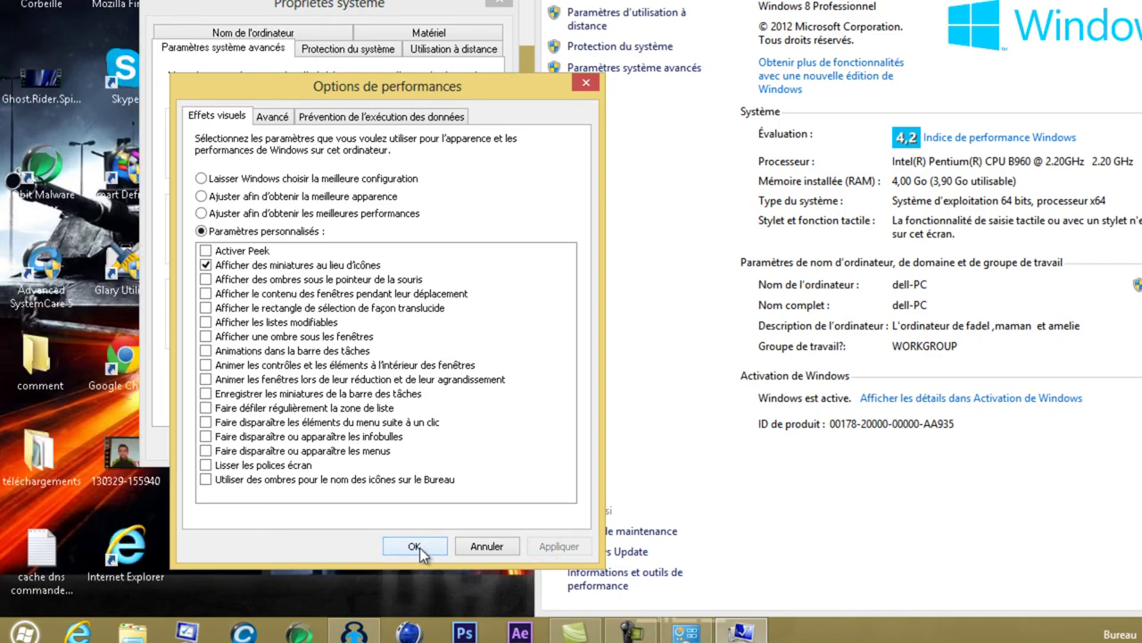
click(419, 547)
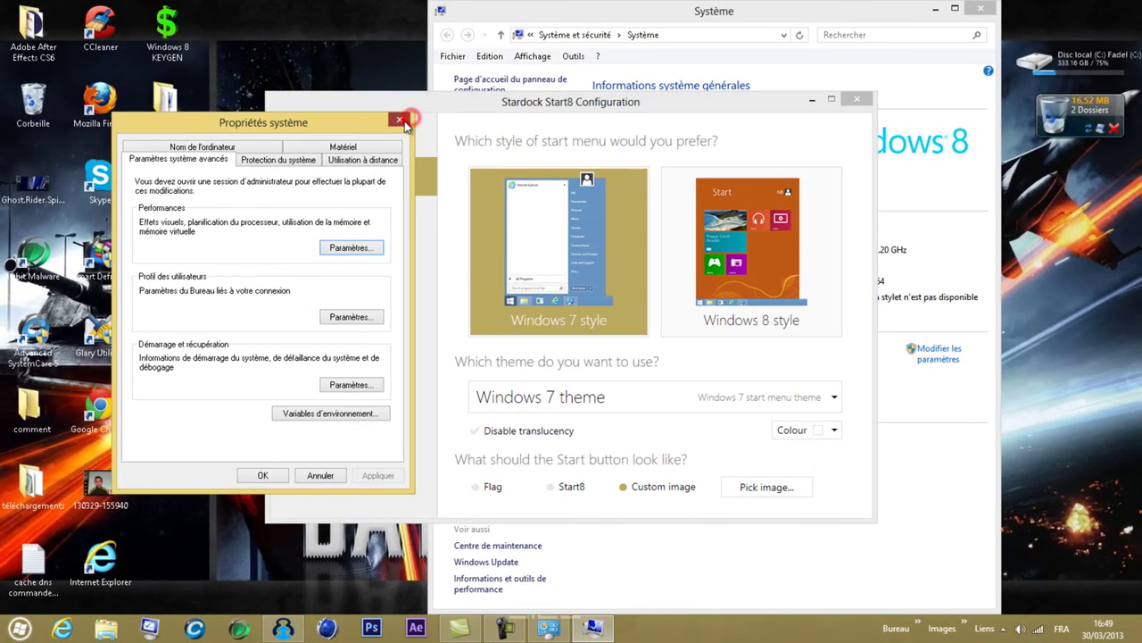
Step: Close the system properties dialog and the Système window to return to the Start8 configuration
click(401, 119)
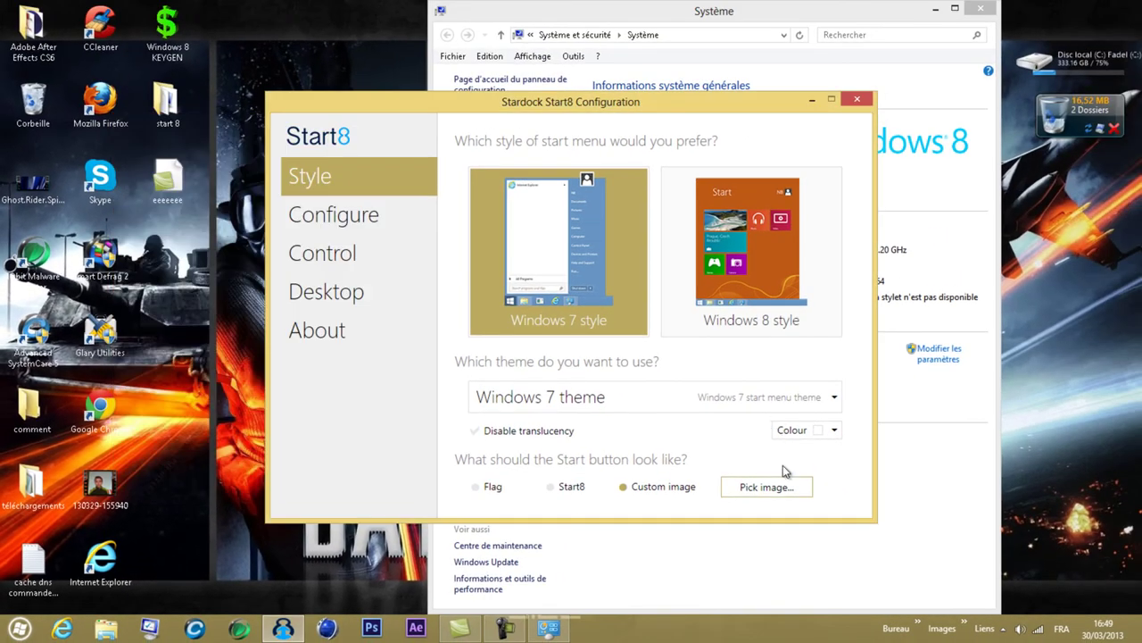
click(610, 612)
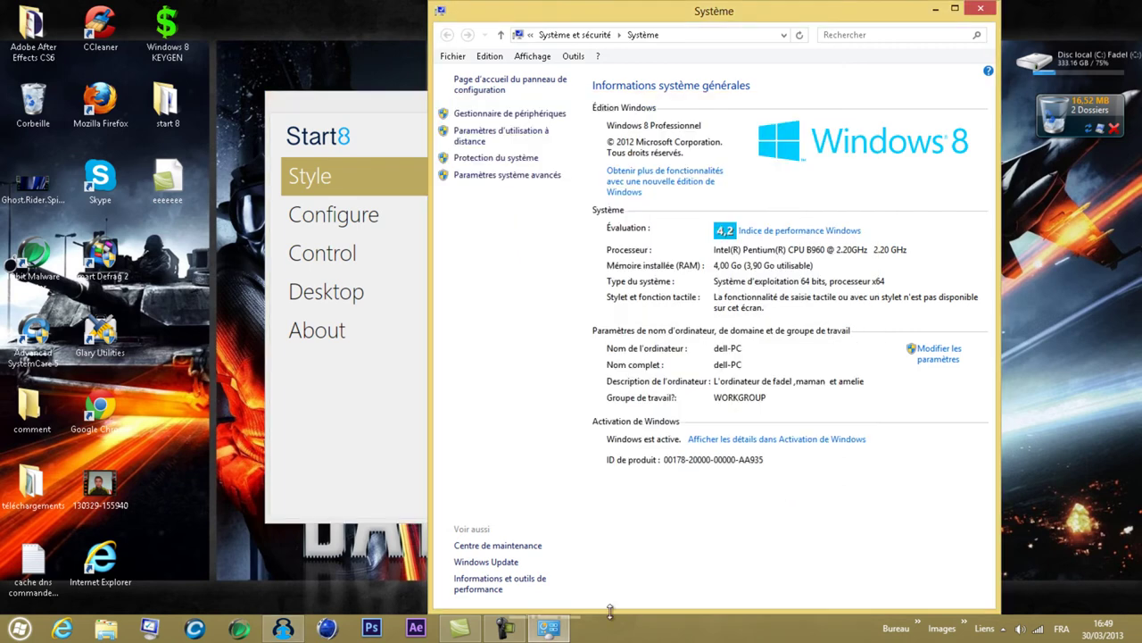
click(971, 11)
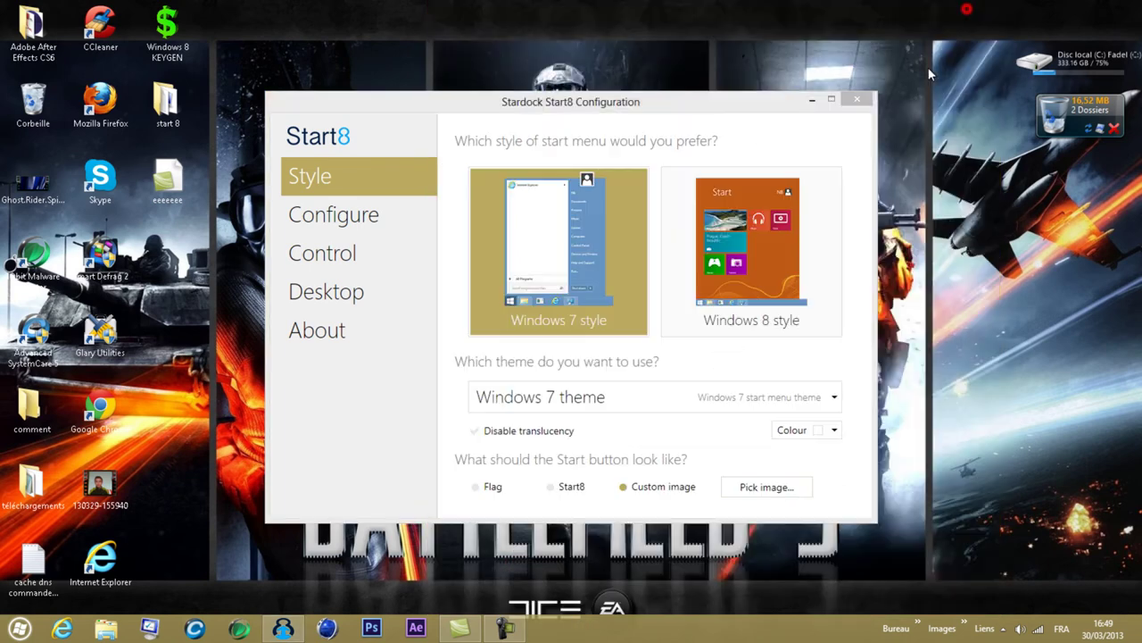
Step: Maximize the StartButtons image picker and choose Win8_start_clear_win7 as the custom Start button image
click(762, 493)
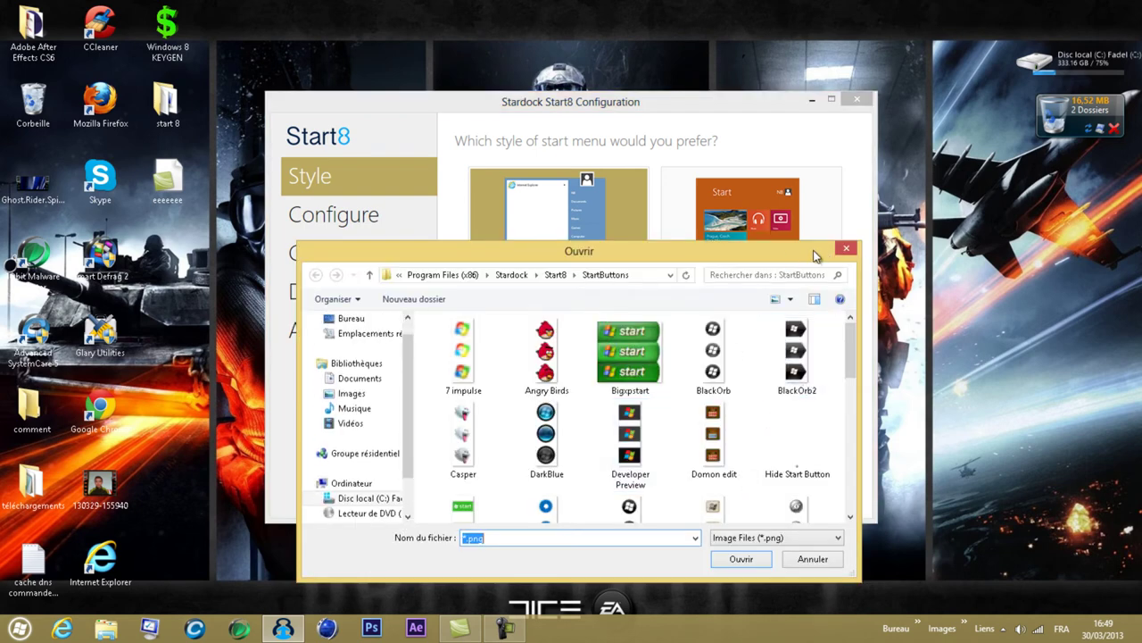
drag(814, 253, 830, 406)
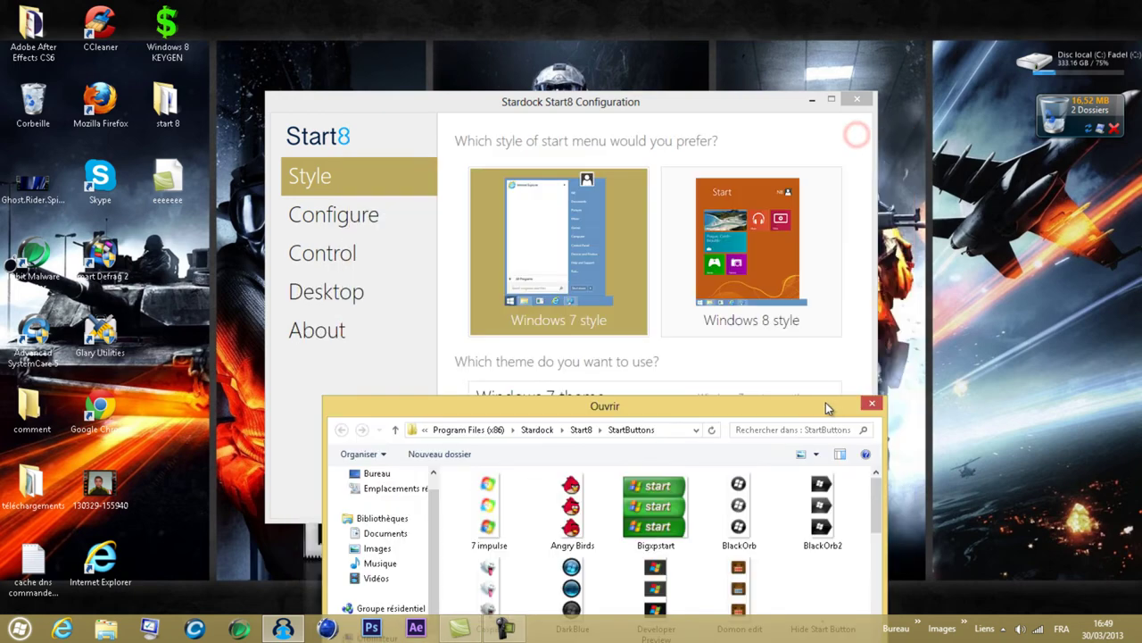
drag(753, 417, 791, 129)
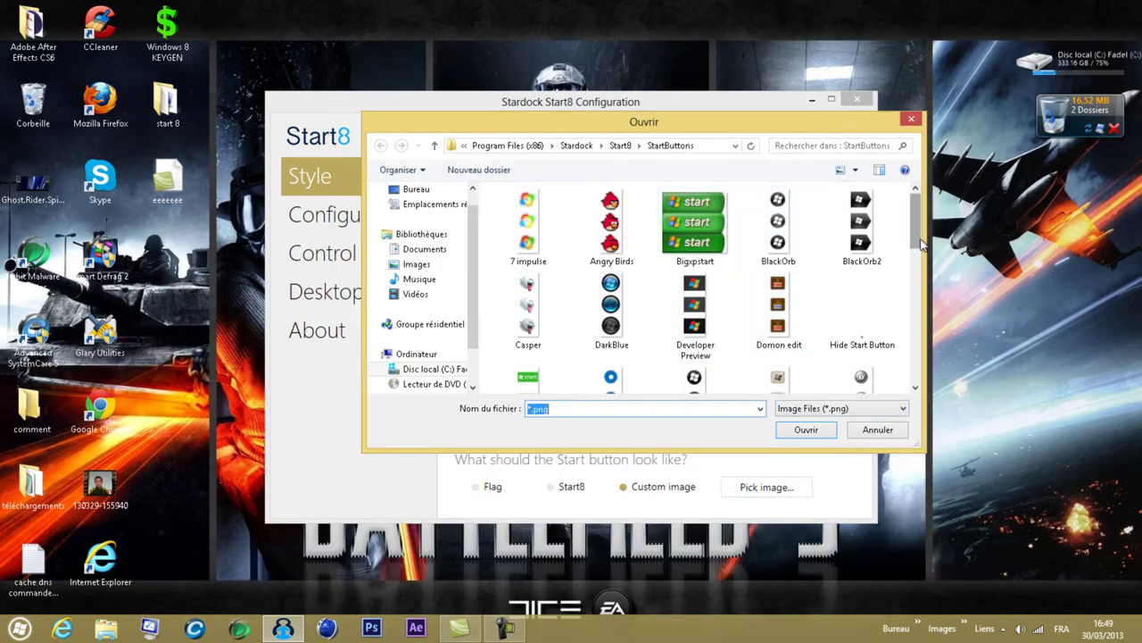
double_click(851, 125)
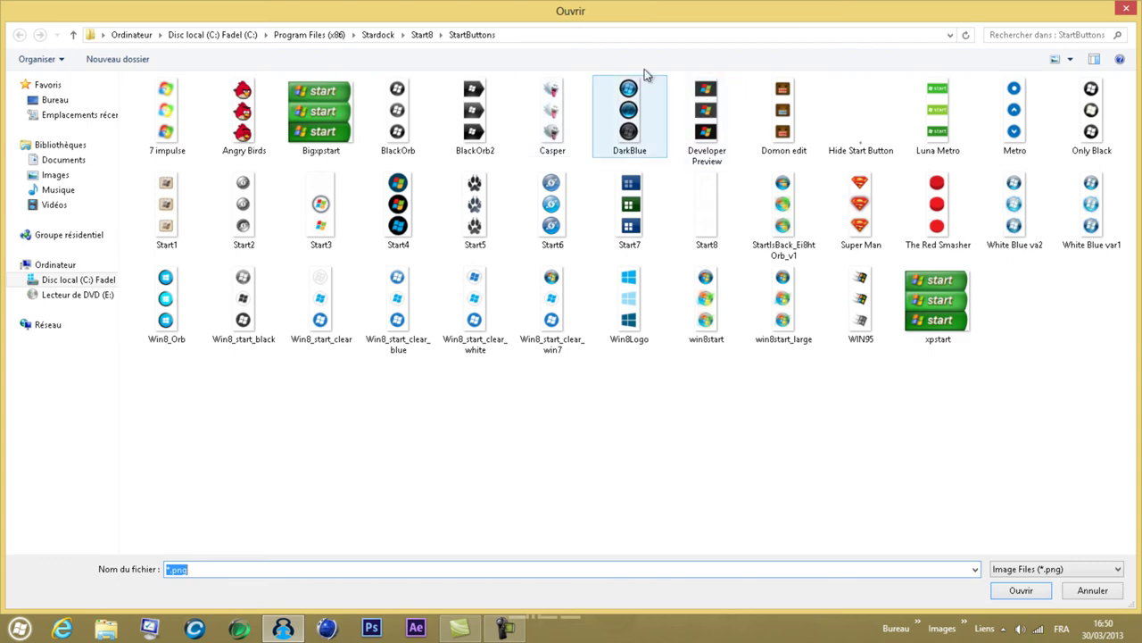
click(768, 227)
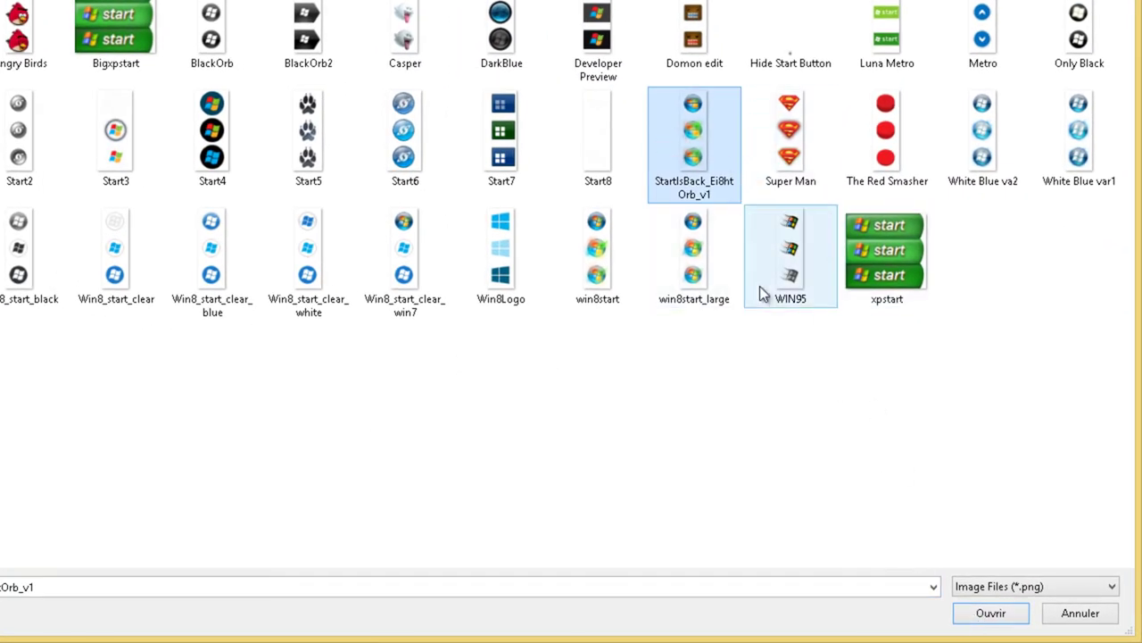
click(796, 419)
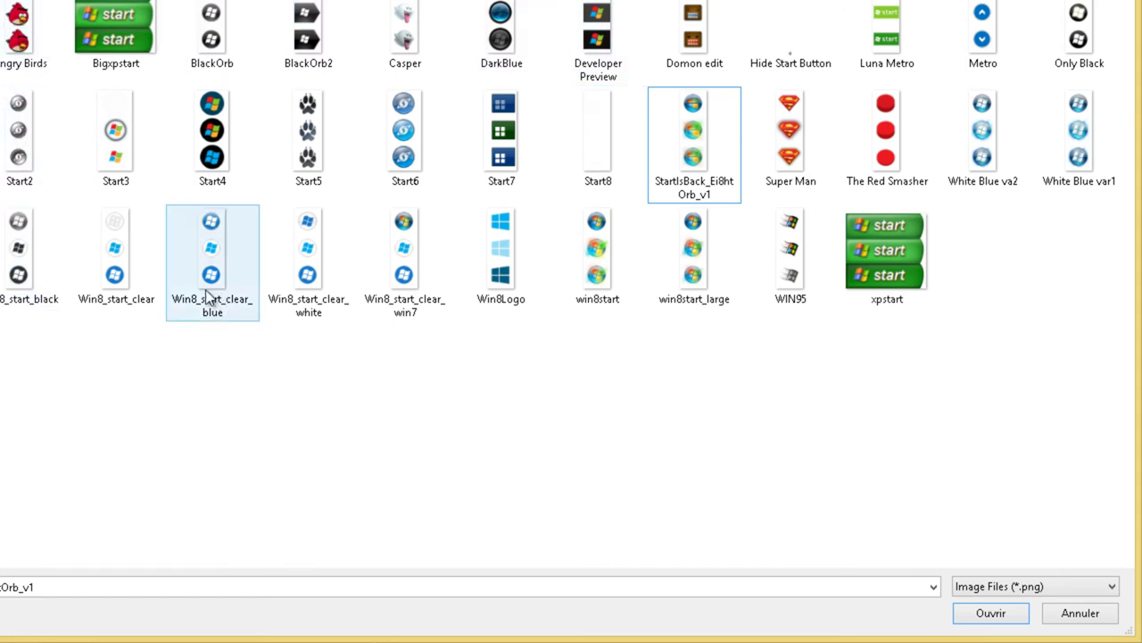
click(408, 283)
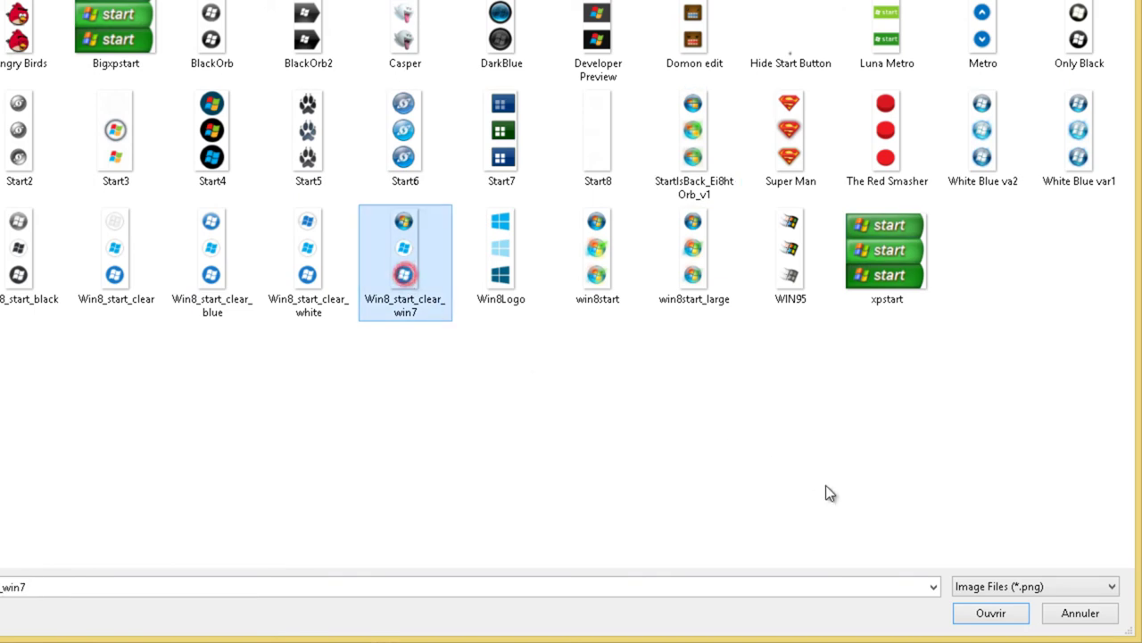
click(991, 613)
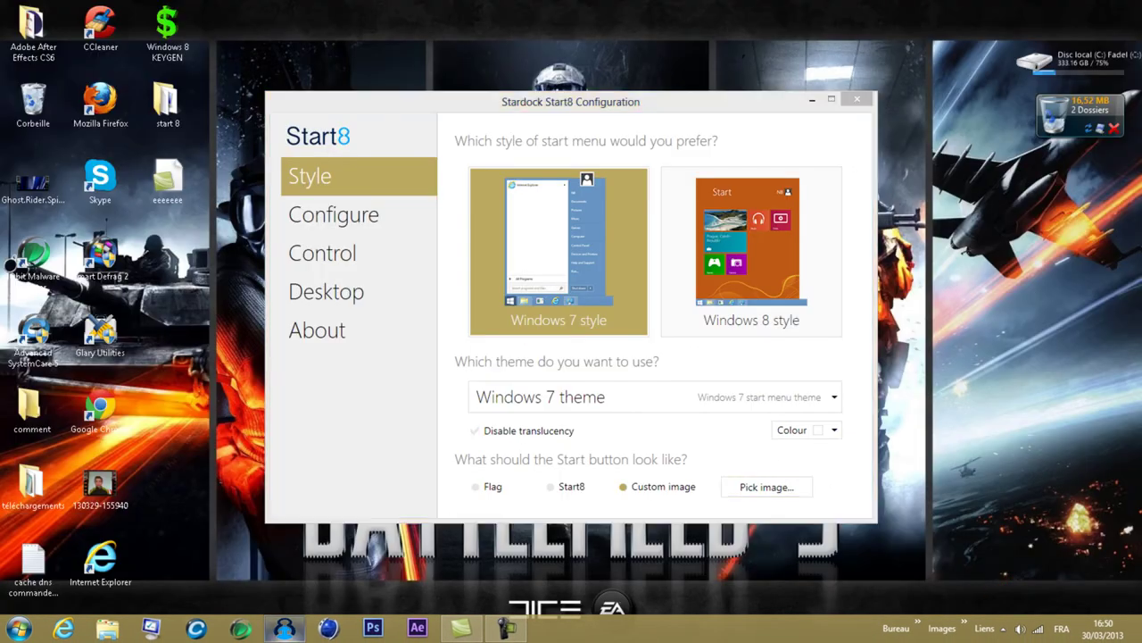
Step: Open and close the Start menu a few times to preview the Win8_start_clear_win7 button
click(20, 632)
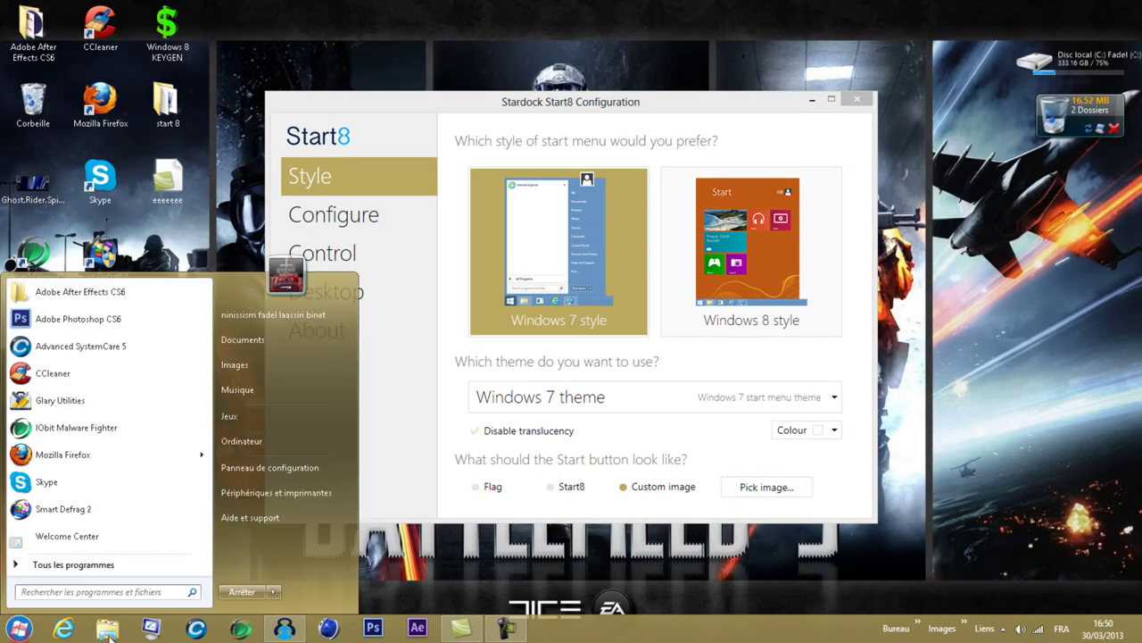
click(19, 632)
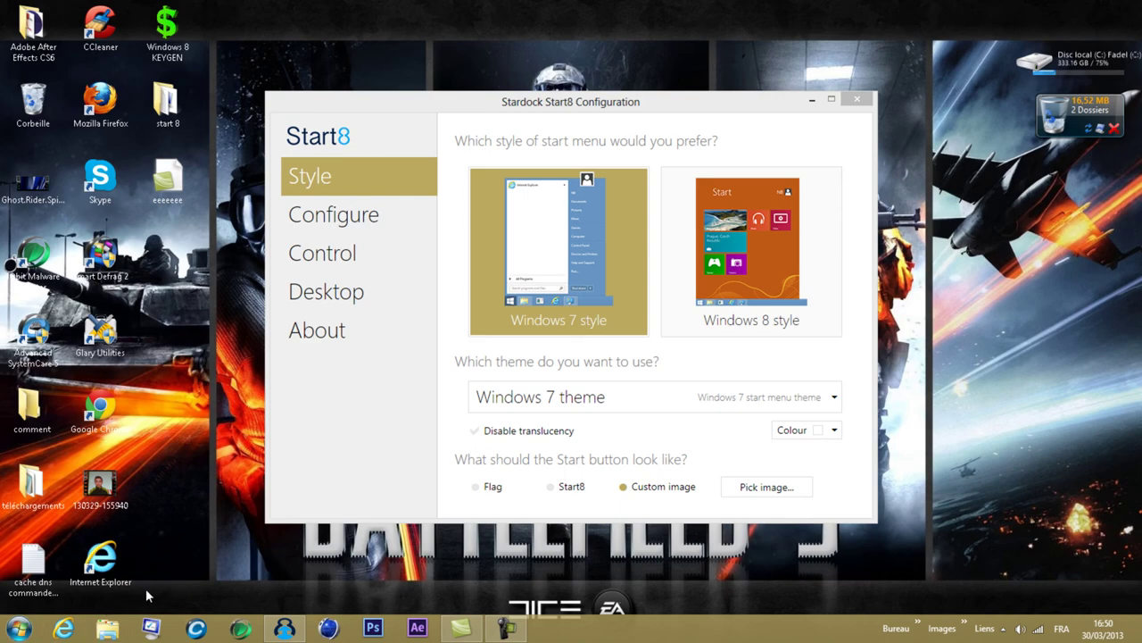
click(16, 630)
click(436, 576)
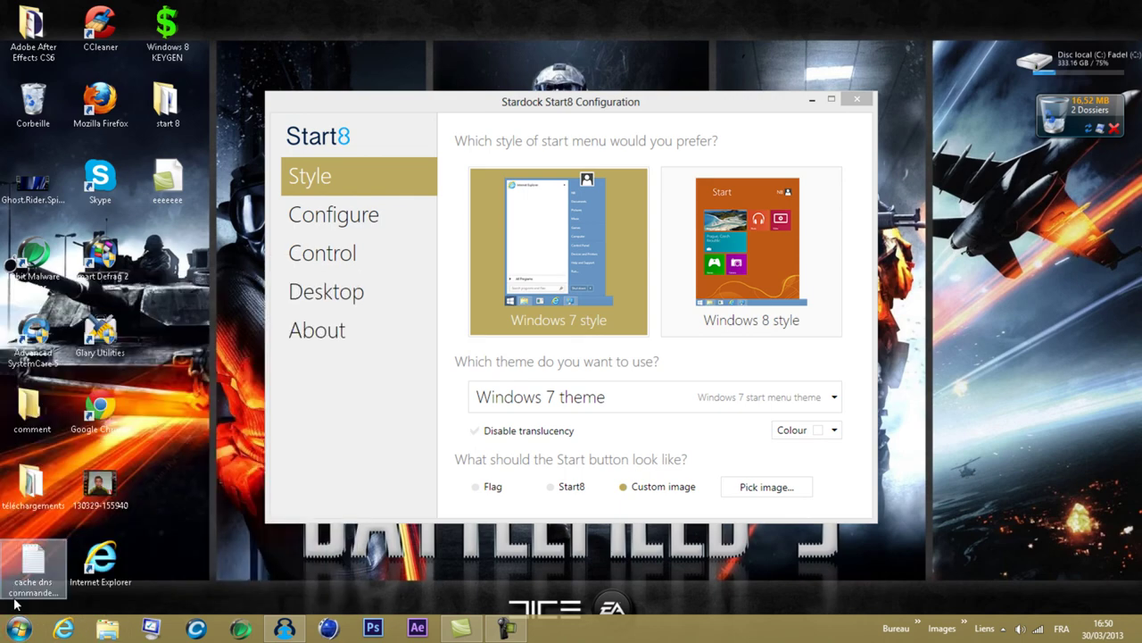
click(18, 629)
click(669, 548)
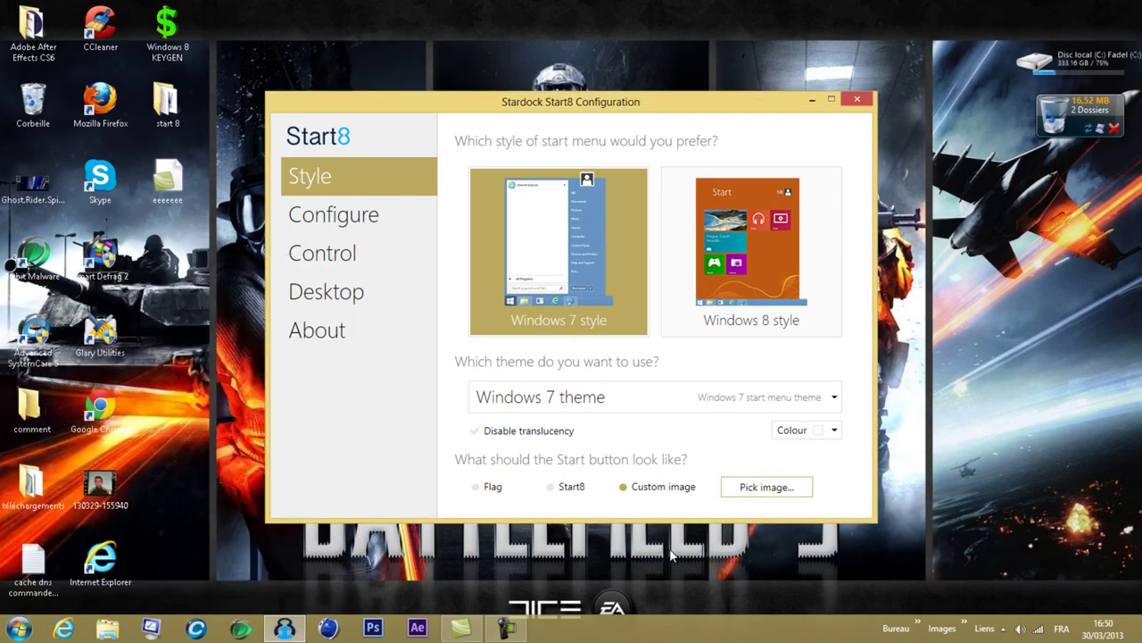
Step: Change the custom Start button image to xpstart, then open and close the Start menu to preview it
click(752, 488)
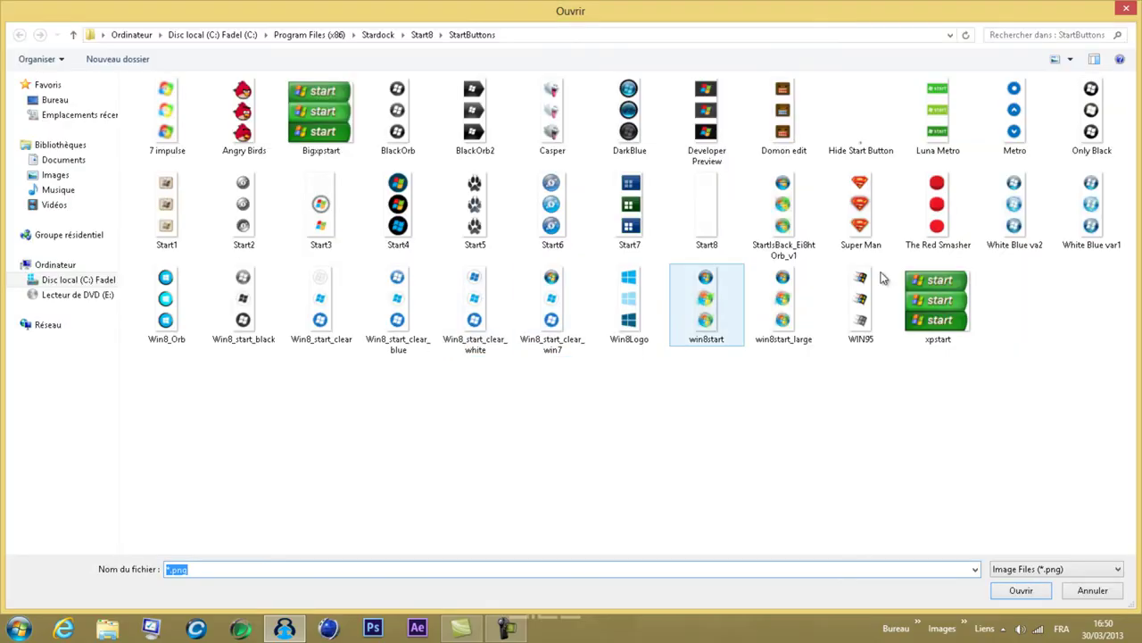
click(934, 325)
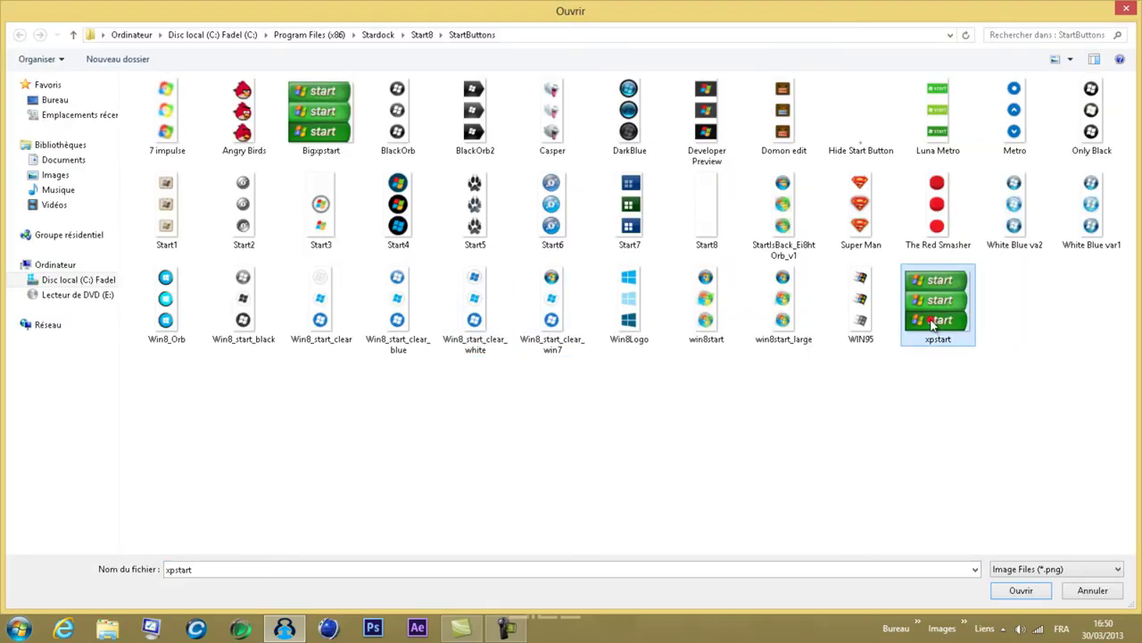
click(1020, 591)
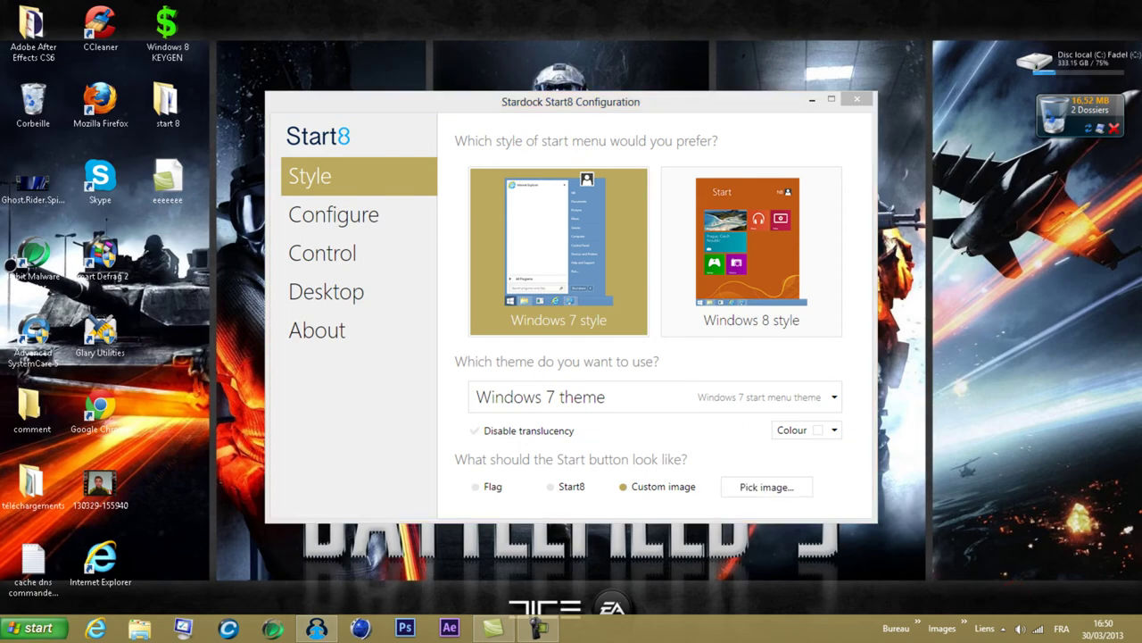
click(13, 637)
click(411, 509)
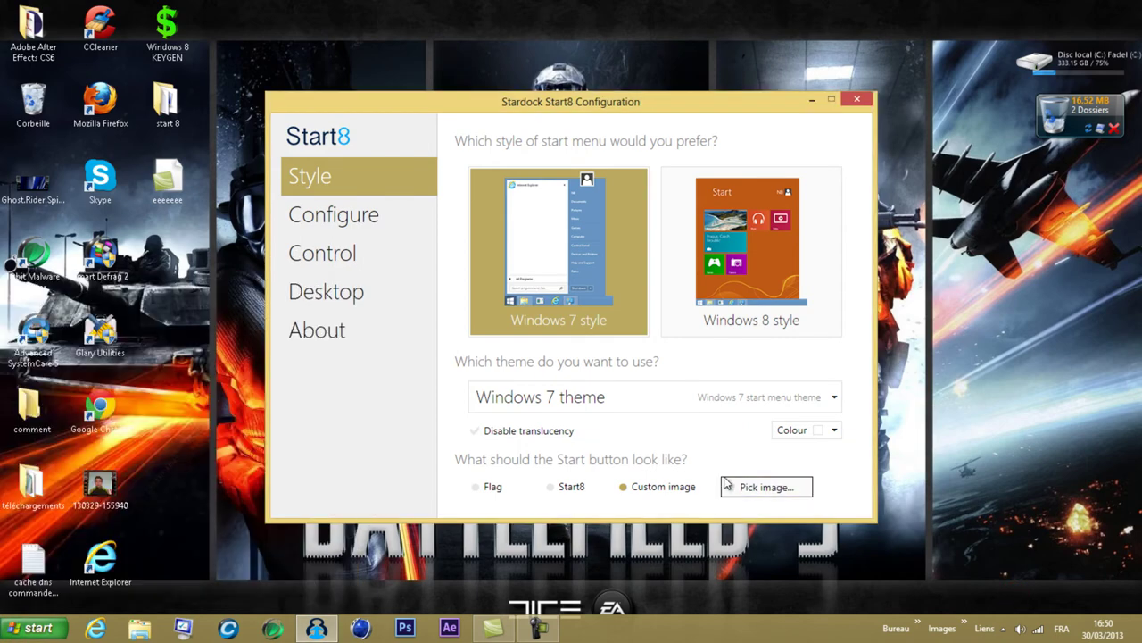
Step: Change the custom Start button image to Start7 and preview the Start menu with it
click(749, 487)
click(749, 487)
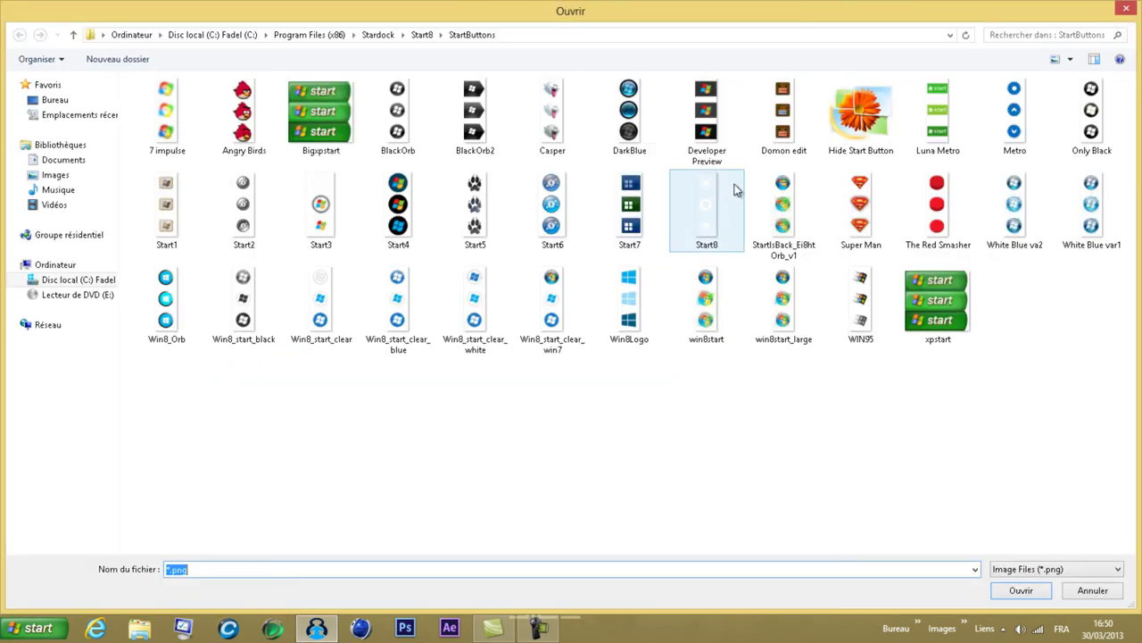
click(660, 210)
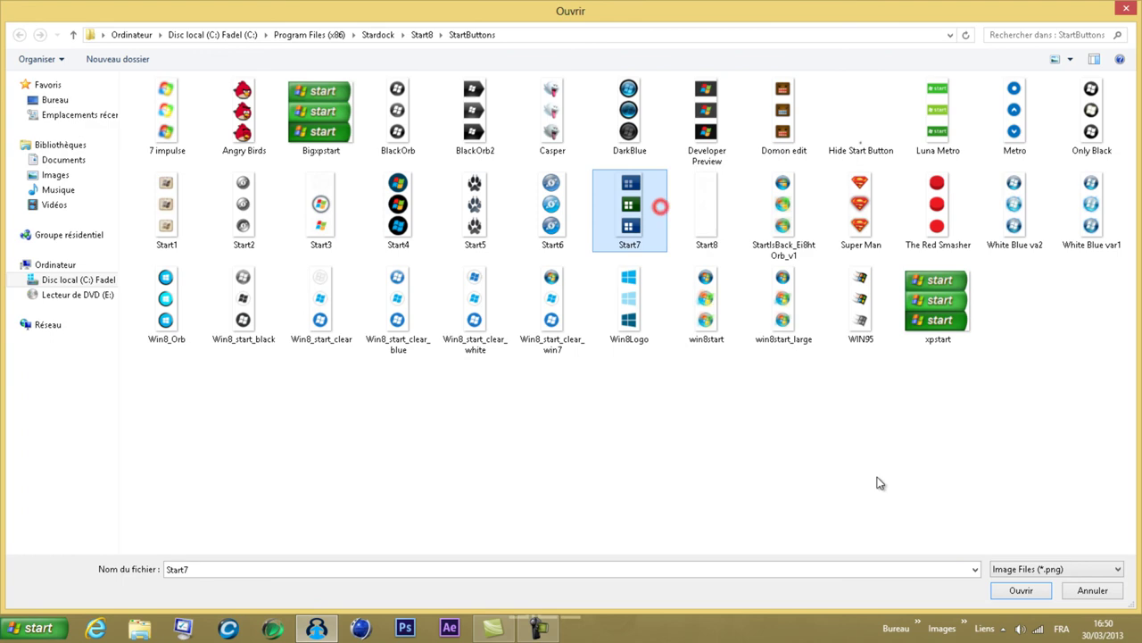
click(1019, 591)
click(13, 632)
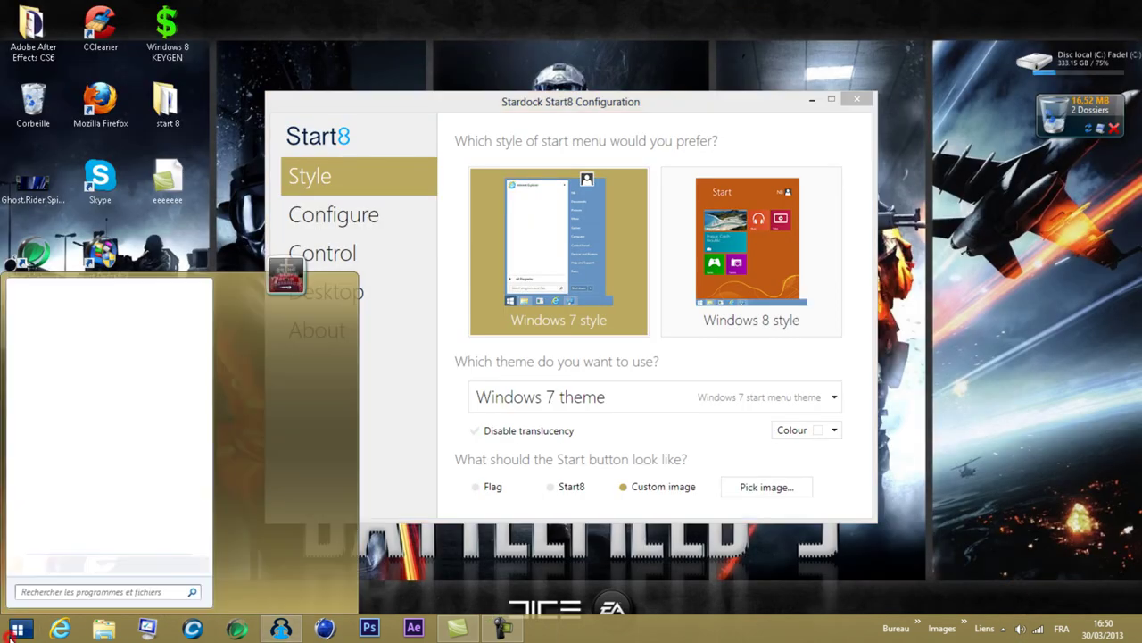
click(463, 485)
Step: Change the custom Start button image to win8start_large, then open and close the Start menu to preview it
click(765, 500)
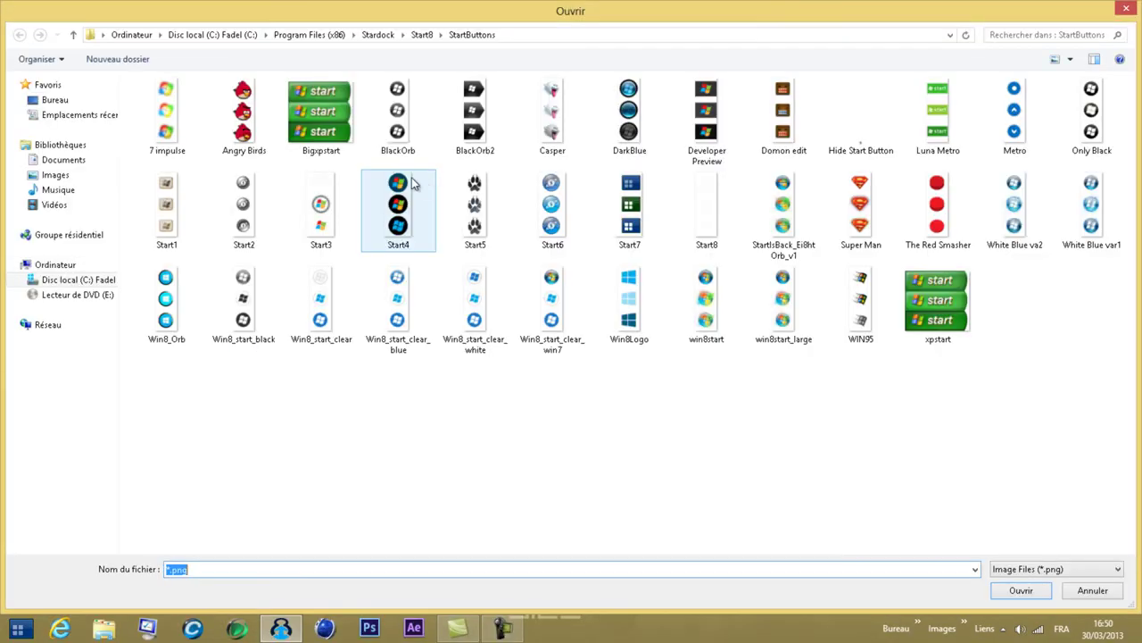
click(315, 207)
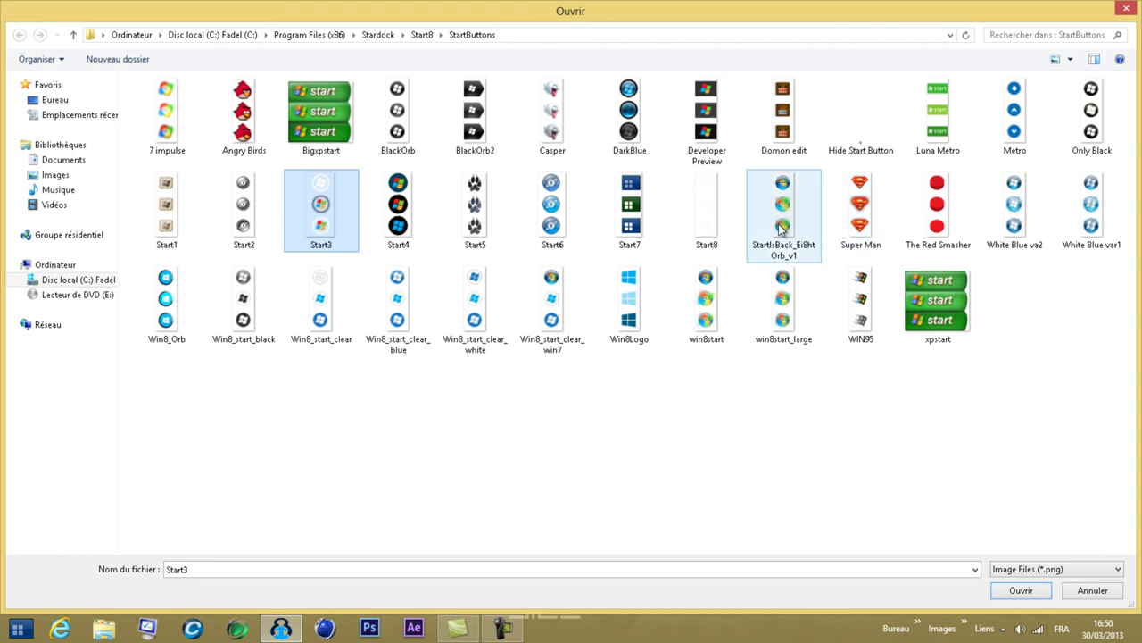
click(723, 304)
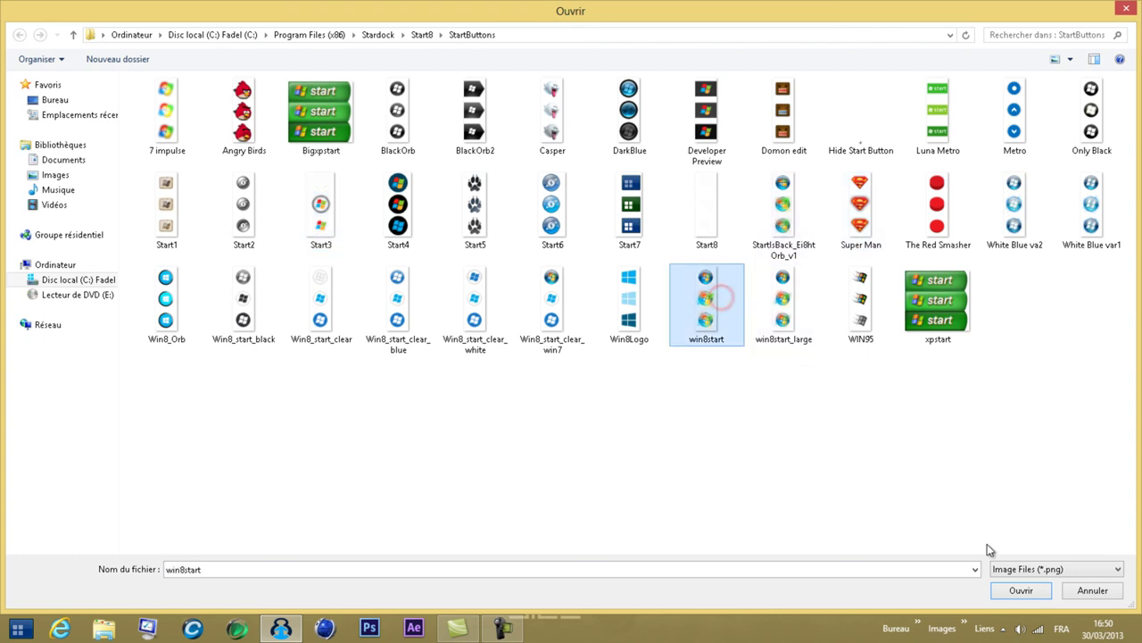
click(786, 344)
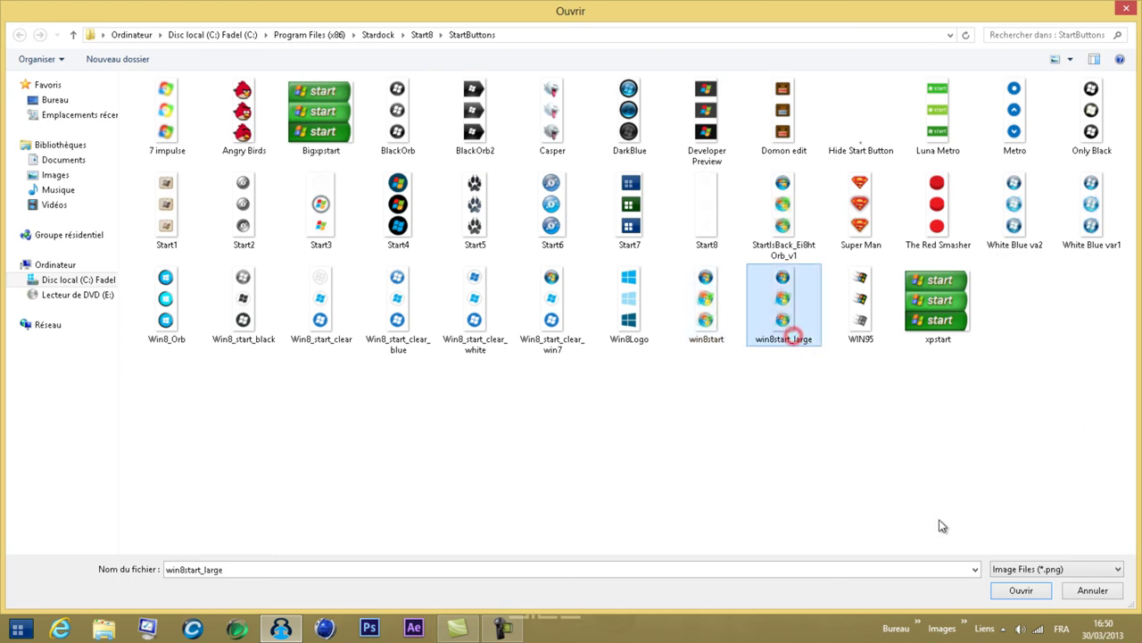
click(1016, 588)
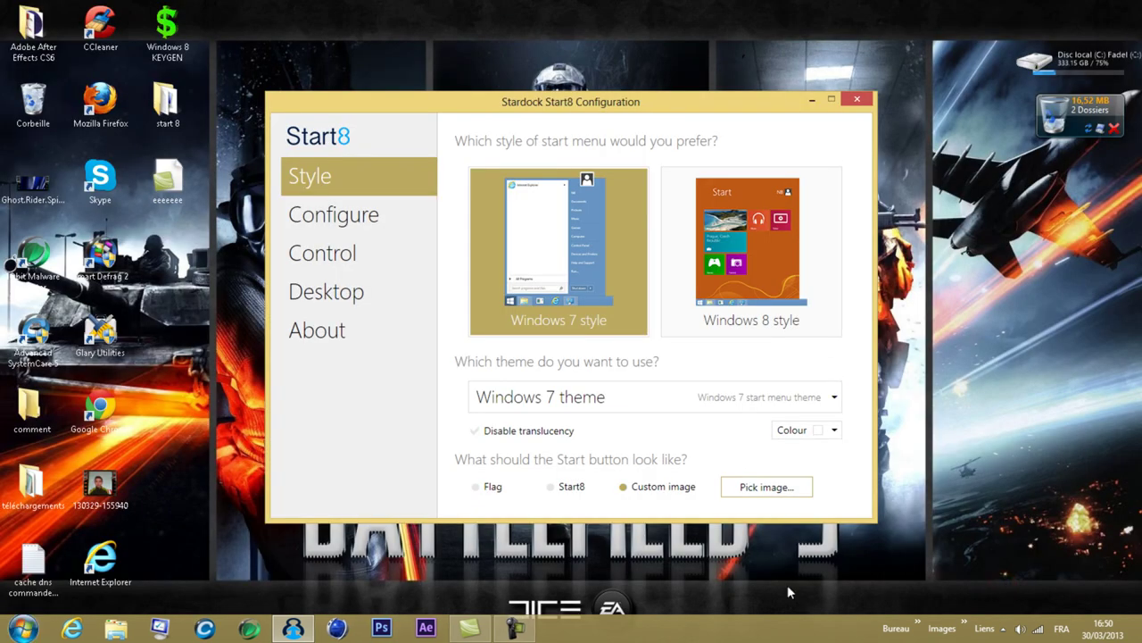
click(24, 629)
click(549, 571)
Step: Set the custom Start button image to win8start and close the Start8 configuration window
click(747, 487)
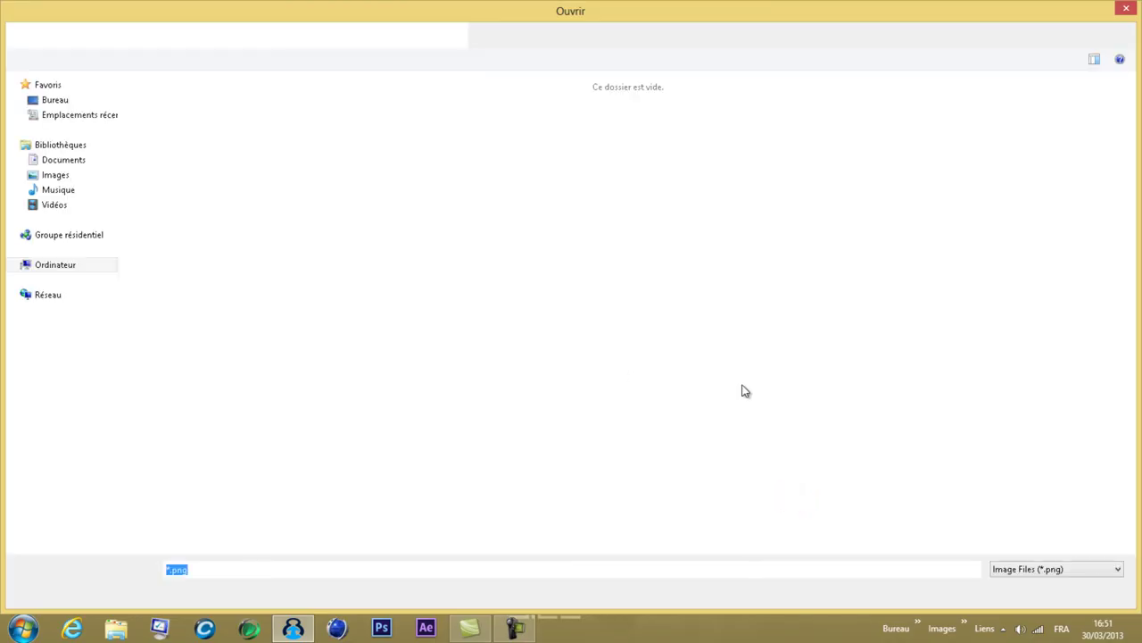
click(706, 307)
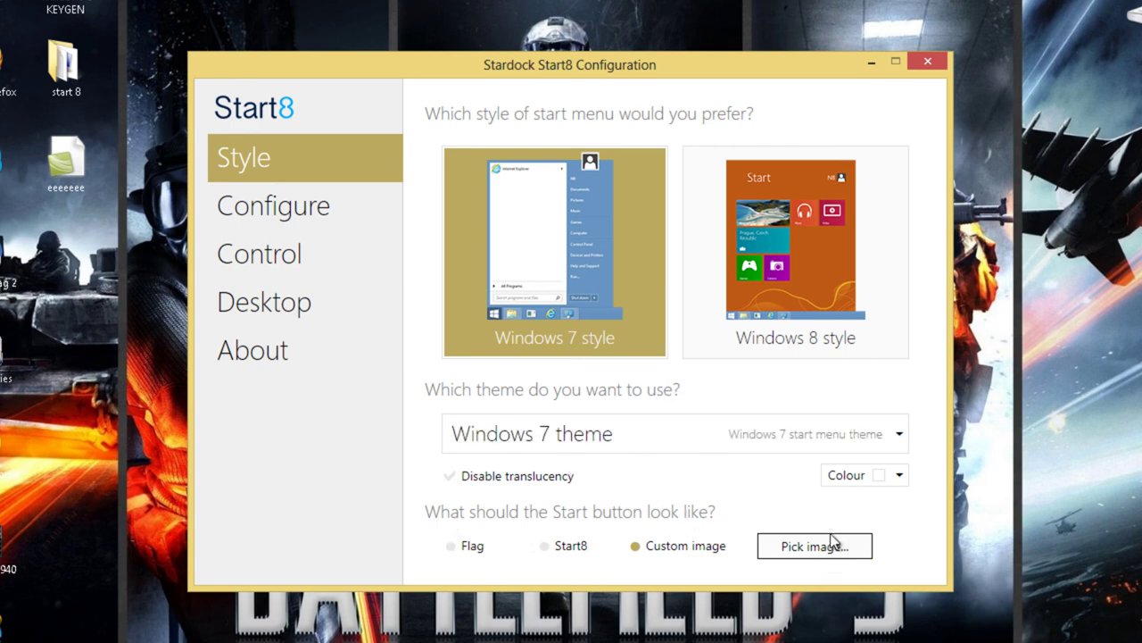
click(901, 479)
click(901, 479)
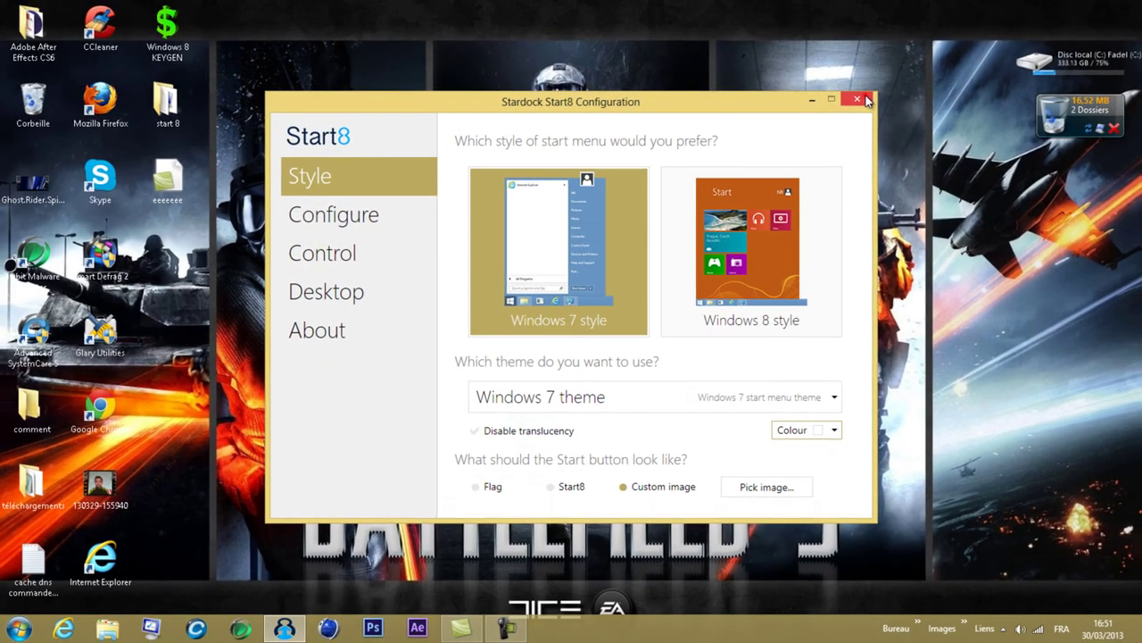
click(859, 99)
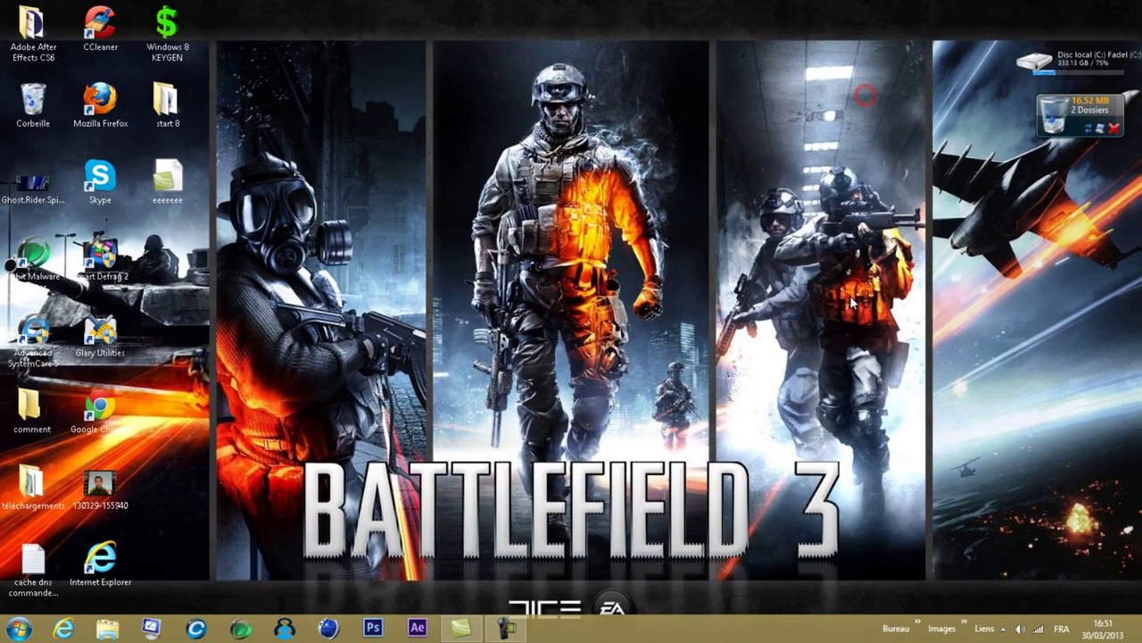